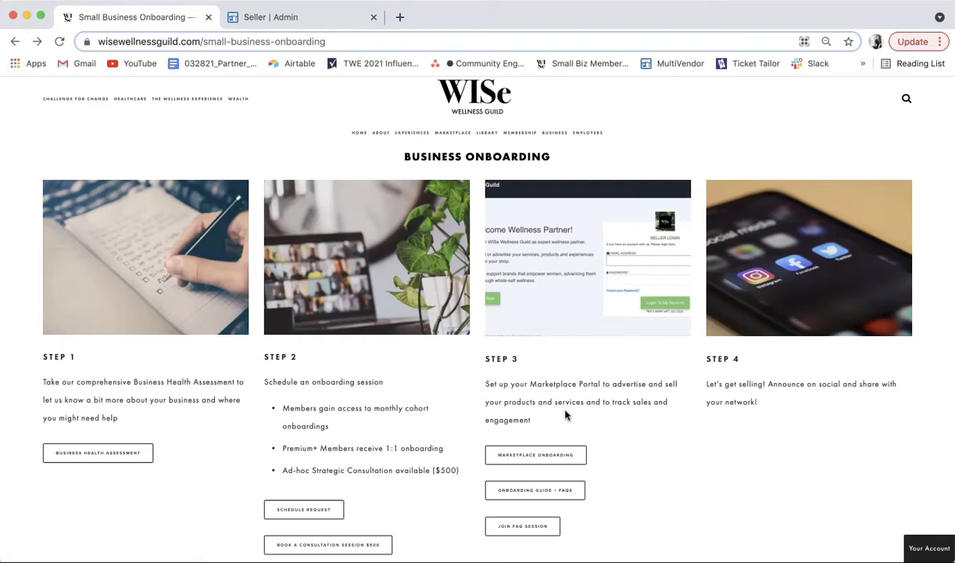
Step: Open the Marketplace Onboarding seller signup form, look through it, then switch to the admin's sellers list
left_click(571, 462)
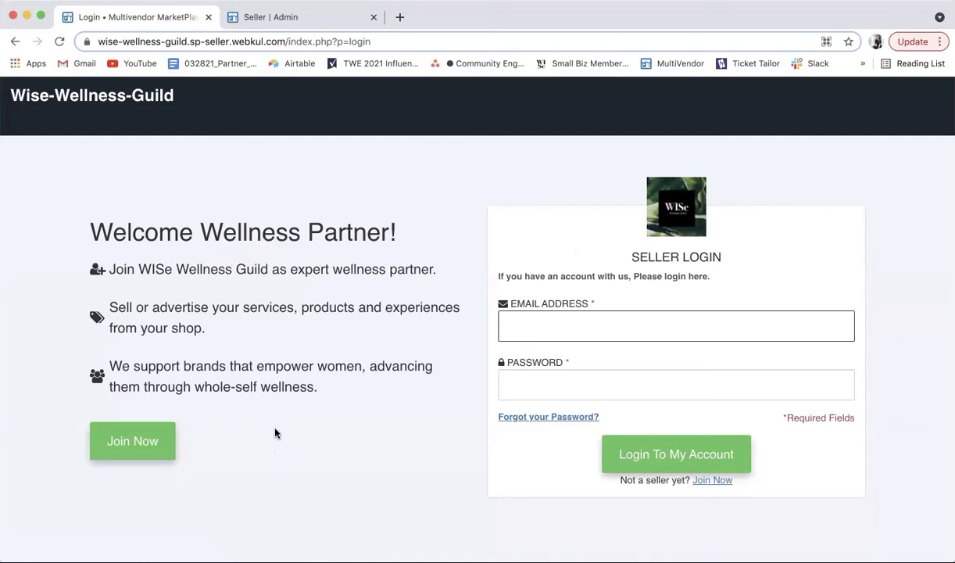
left_click(154, 443)
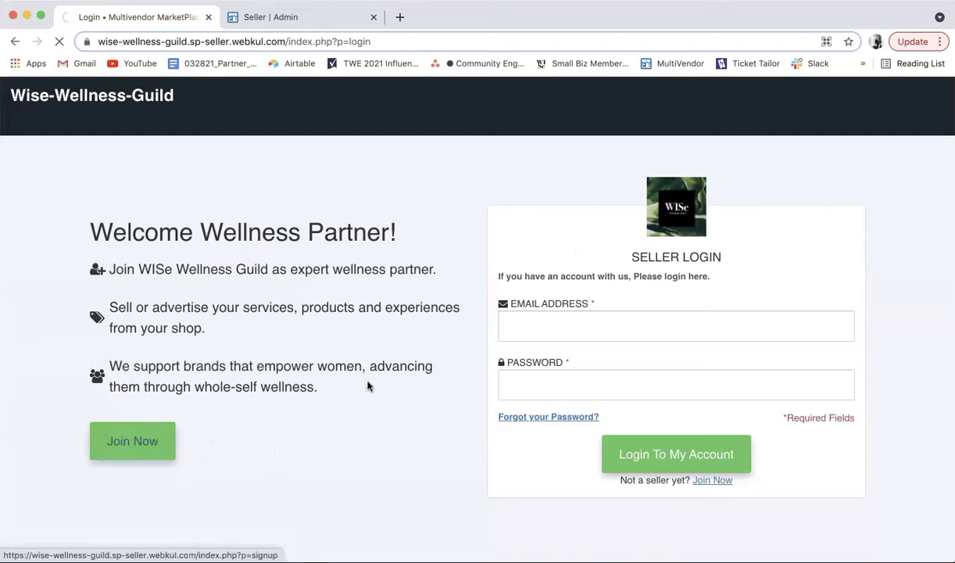
scroll(347, 331, "down", 3)
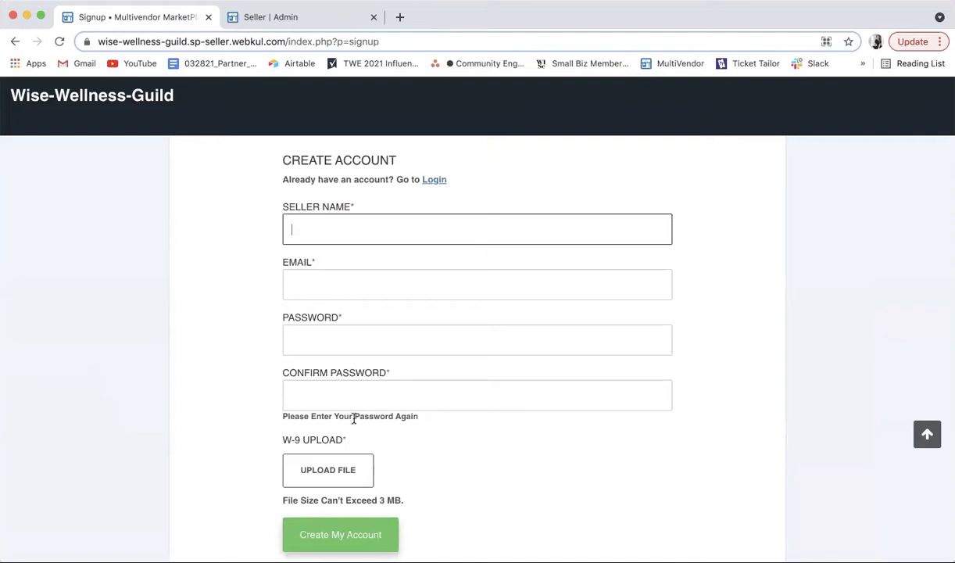
scroll(411, 418, "down", 1)
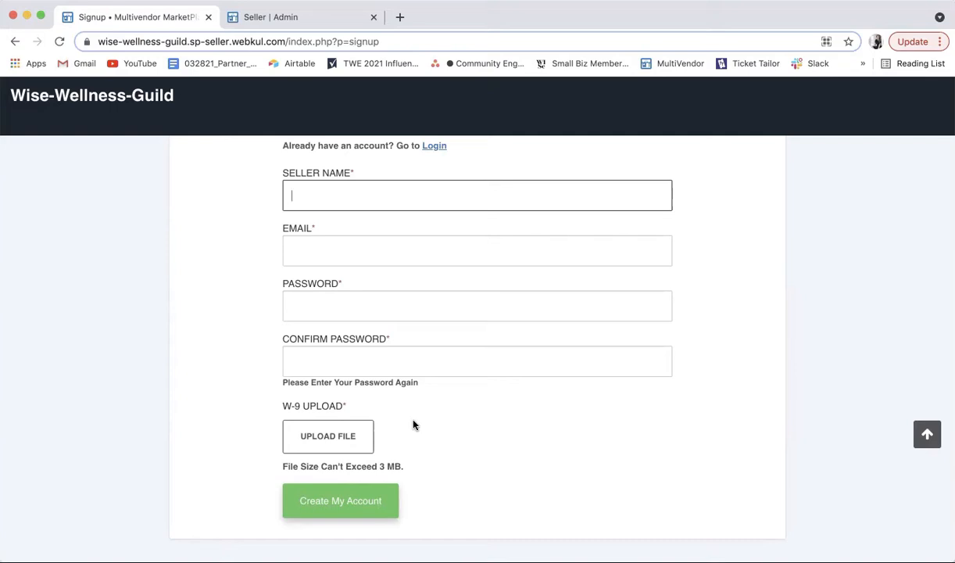
left_click(301, 17)
Step: Start a new seller from All Sellers with + ADD SELLER and scroll through the empty form
scroll(653, 270, "up", 10)
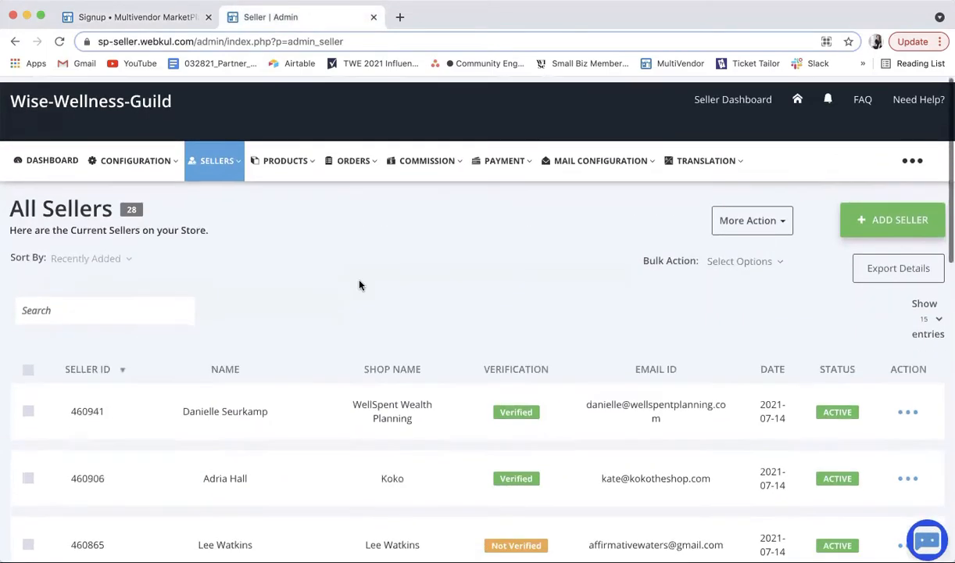
left_click(862, 219)
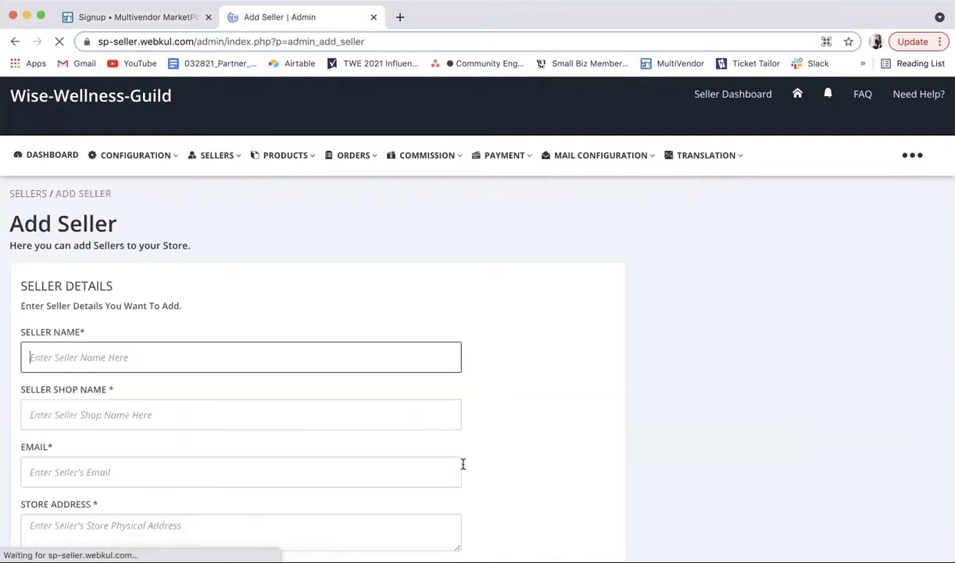
scroll(531, 383, "down", 3)
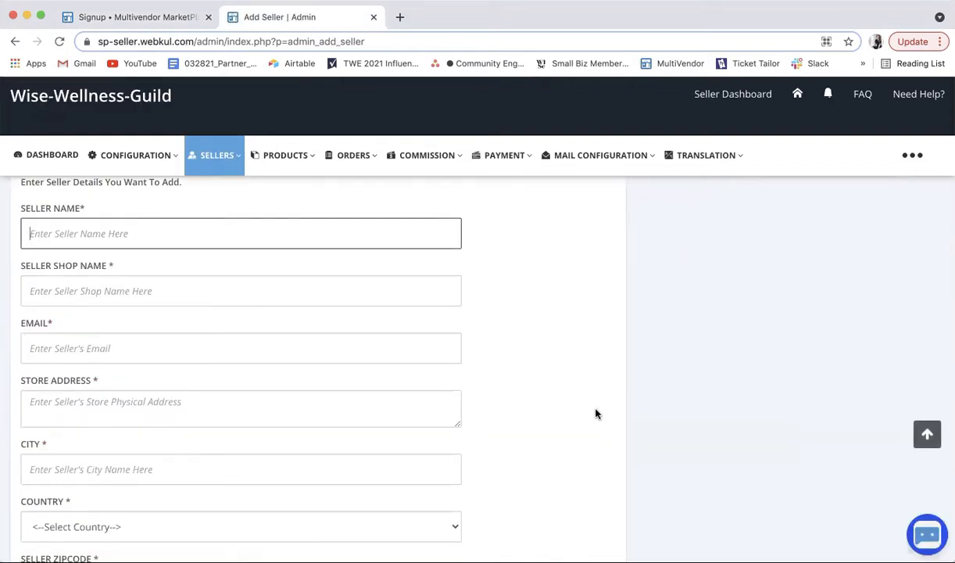
scroll(595, 414, "up", 1)
scroll(596, 413, "down", 1)
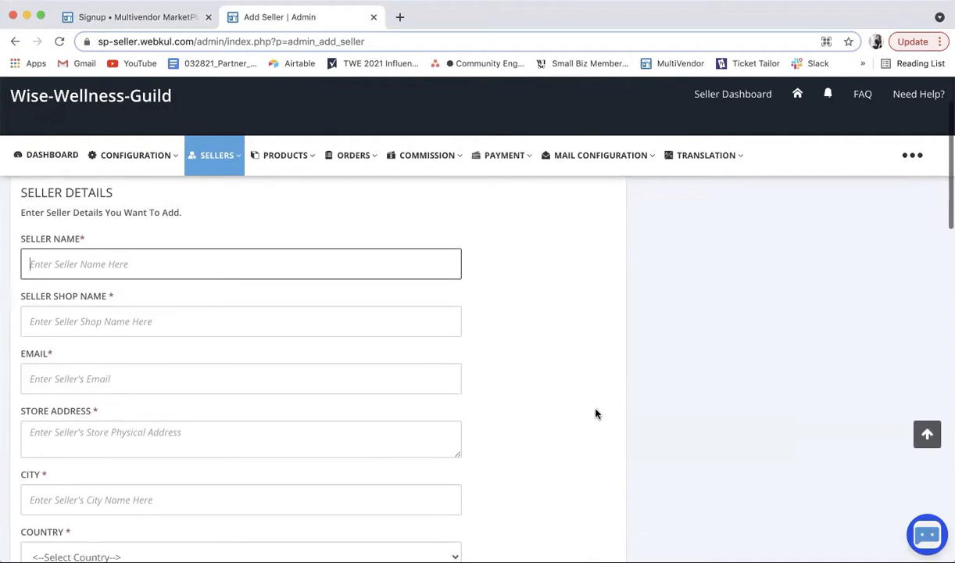
scroll(596, 414, "down", 1)
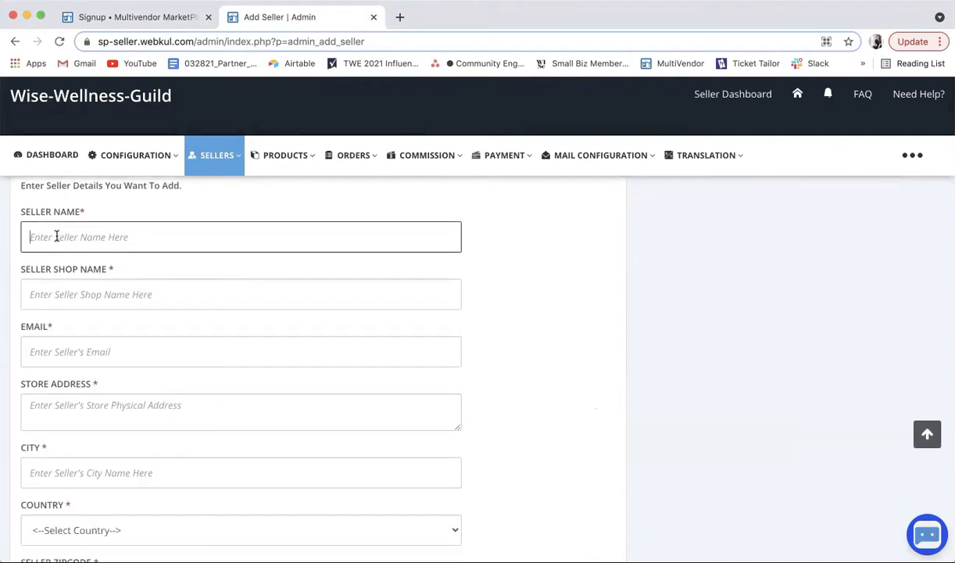
scroll(156, 316, "down", 5)
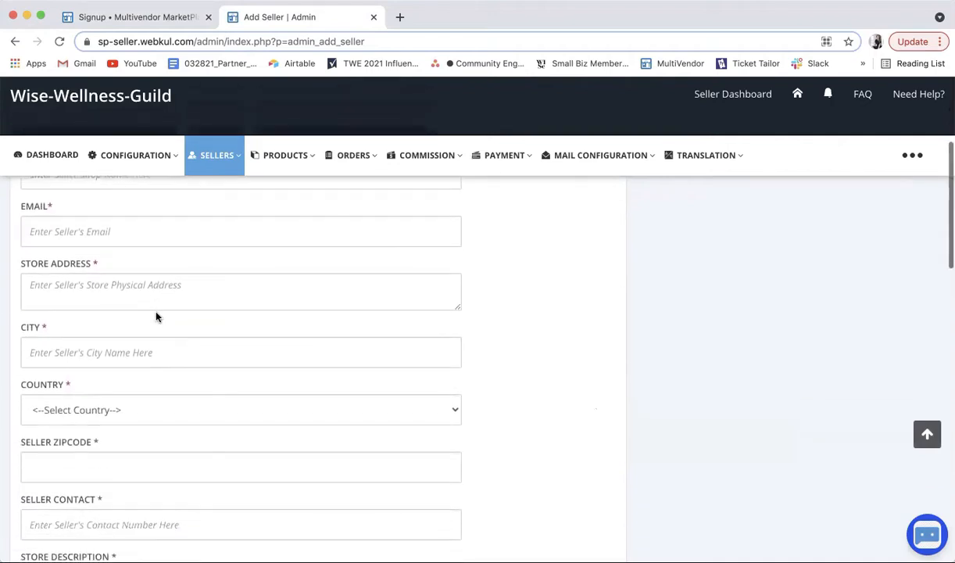
scroll(156, 316, "down", 9)
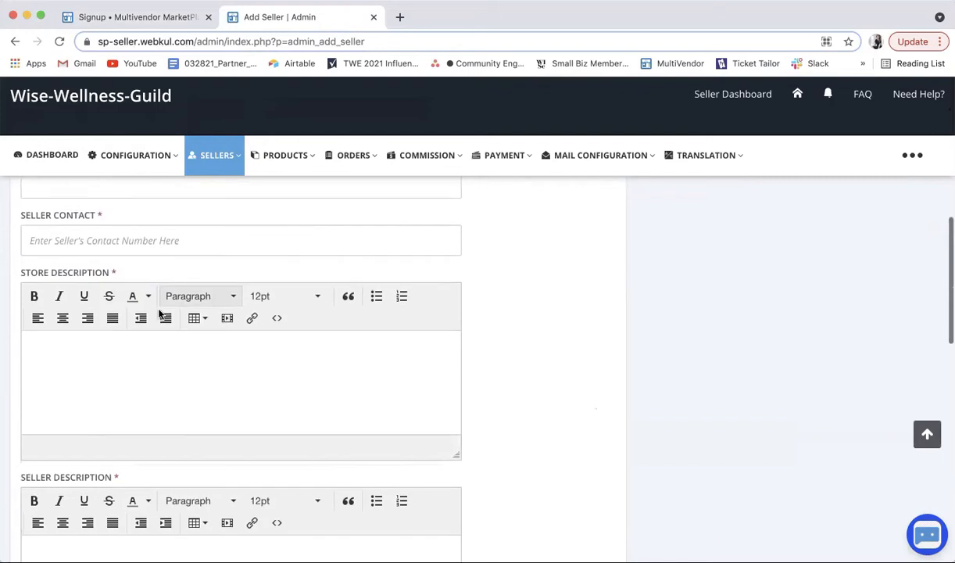
scroll(159, 314, "up", 15)
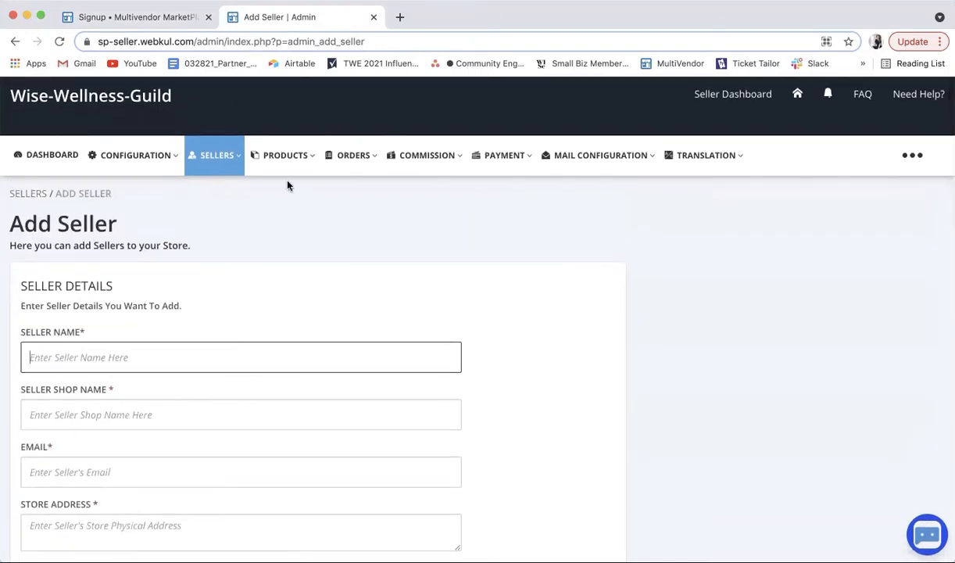
mouse_move(297, 171)
scroll(358, 287, "down", 2)
scroll(358, 300, "down", 1)
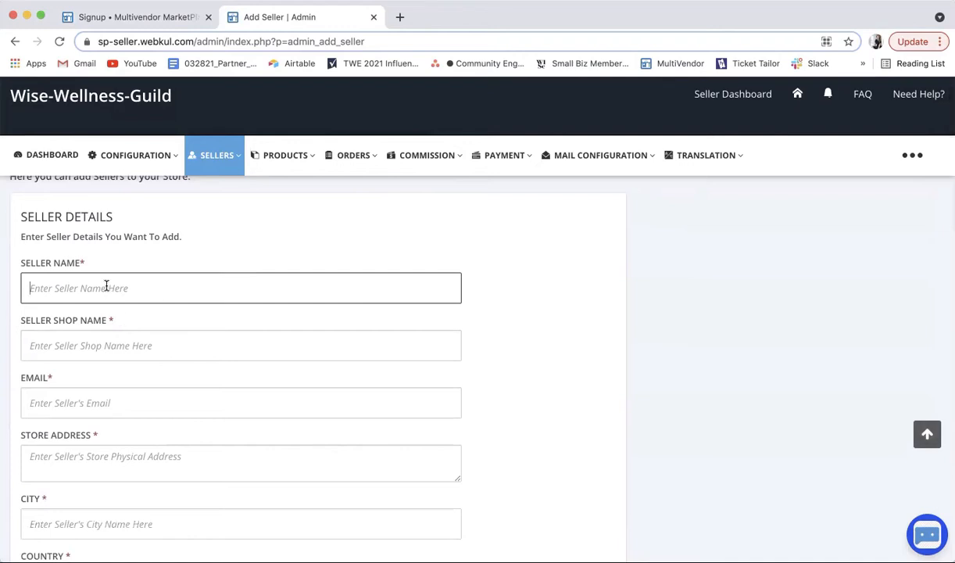
Step: Enter the seller's full name, the shop name and the seller's e-mail address
key("Tab")
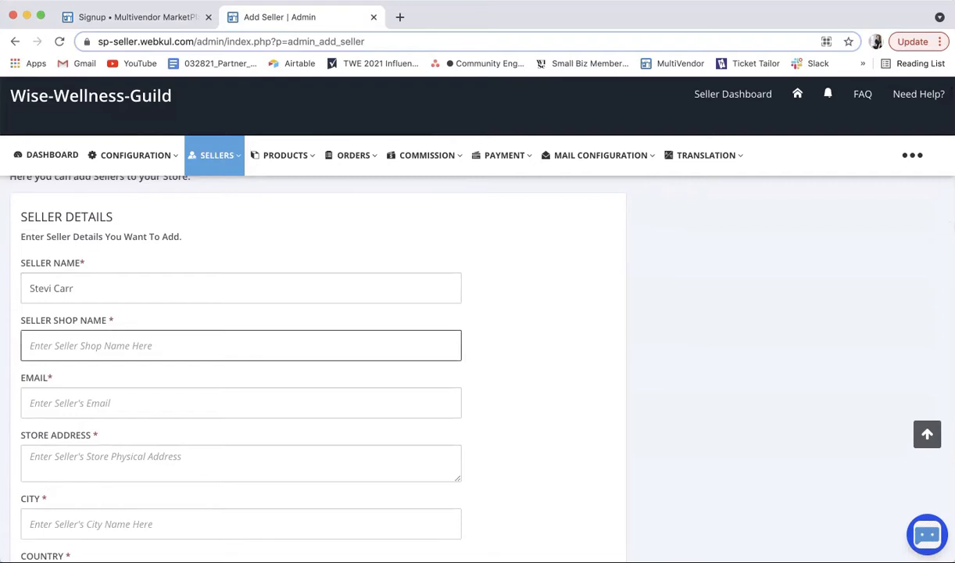
type("Stevi's")
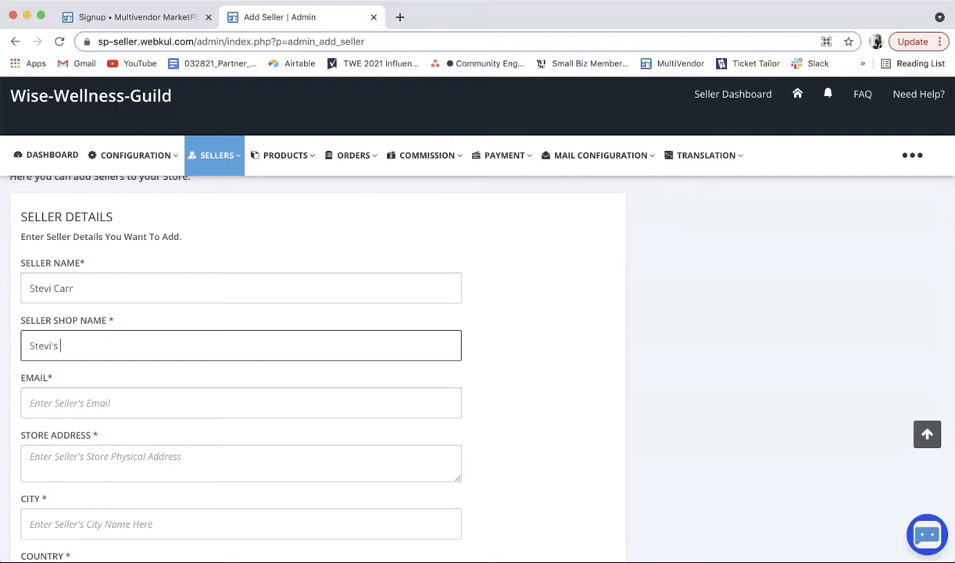
type("Special Wellness PRovi")
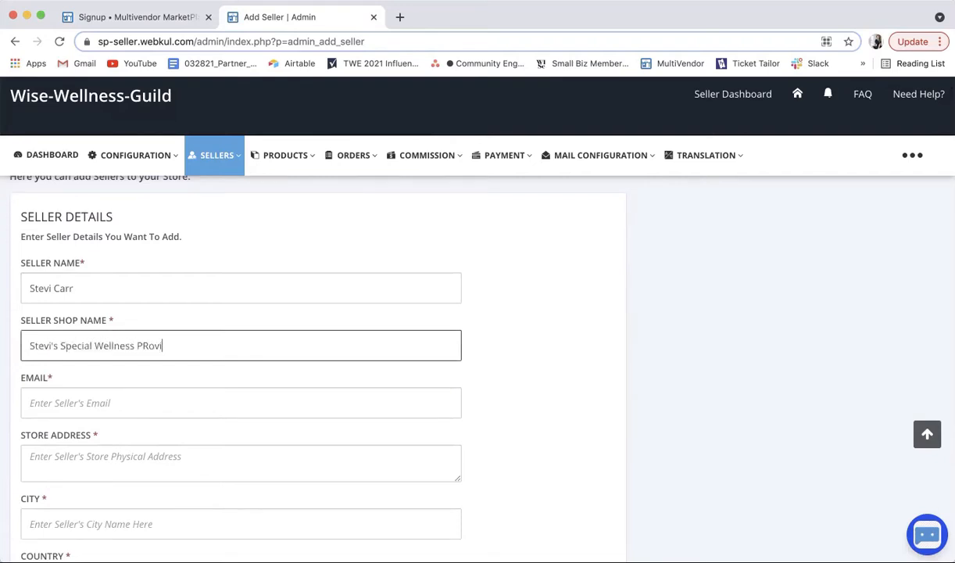
type("rovisions")
left_click(88, 401)
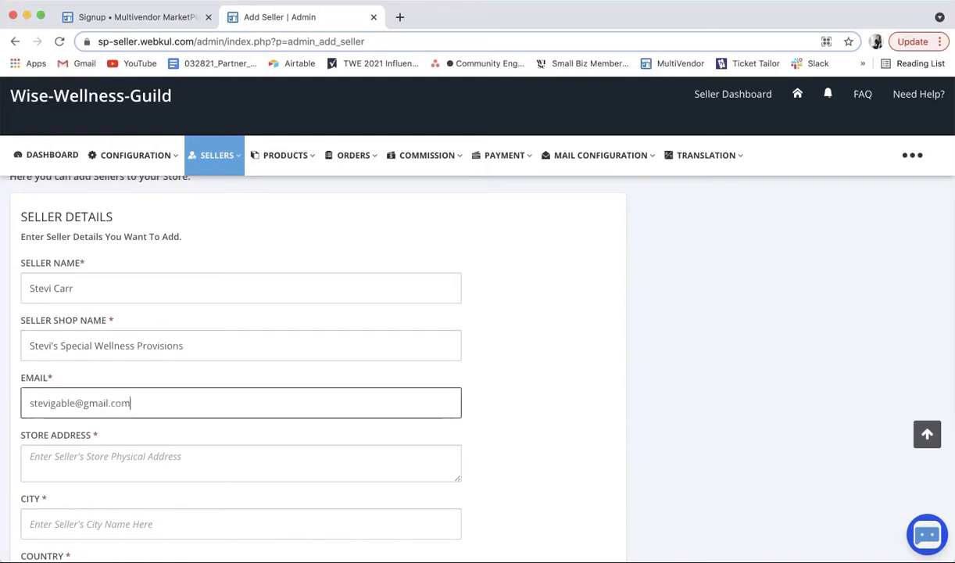
Step: Fill the store address fields from a saved Chrome autofill address
left_click(79, 459)
scroll(126, 455, "down", 3)
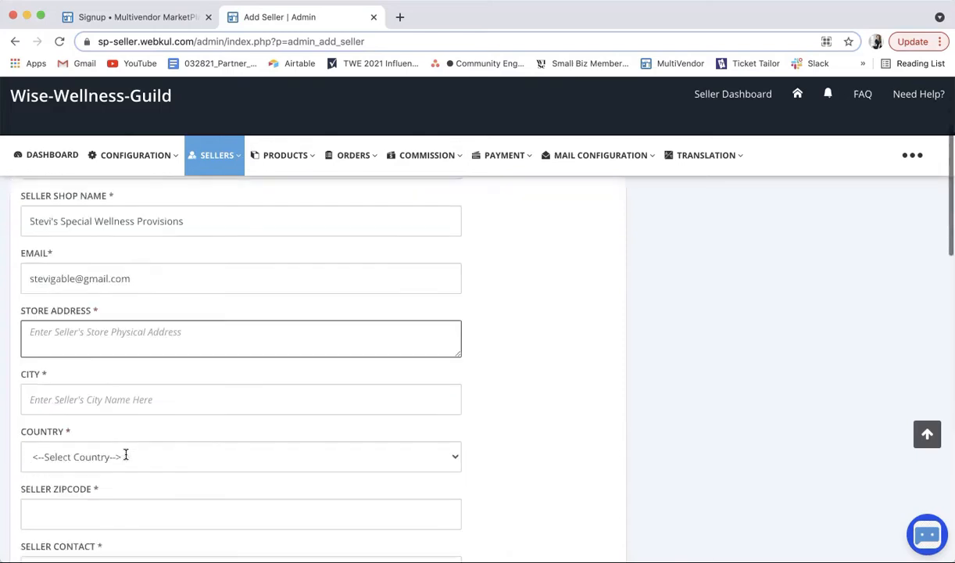
left_click(96, 331)
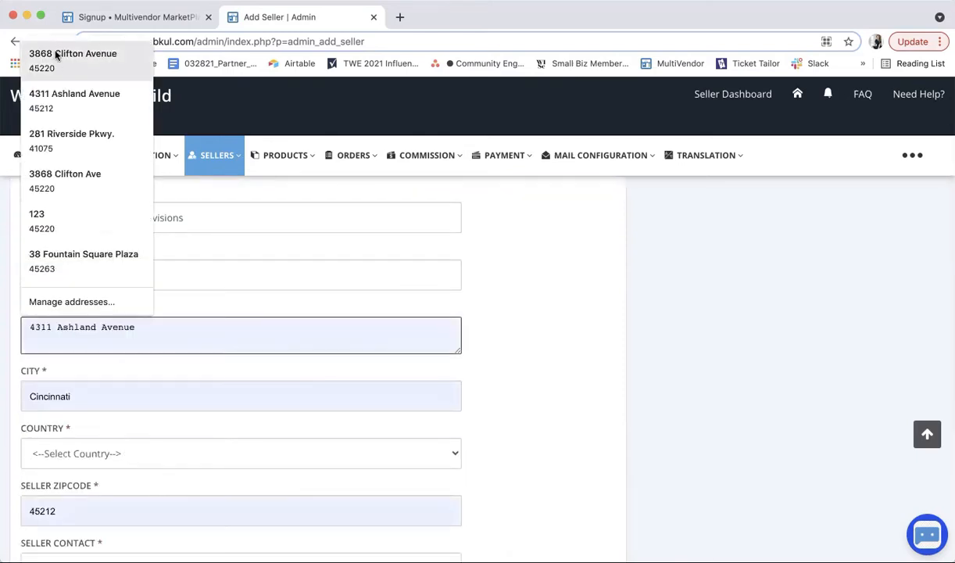
left_click(53, 56)
scroll(164, 266, "down", 5)
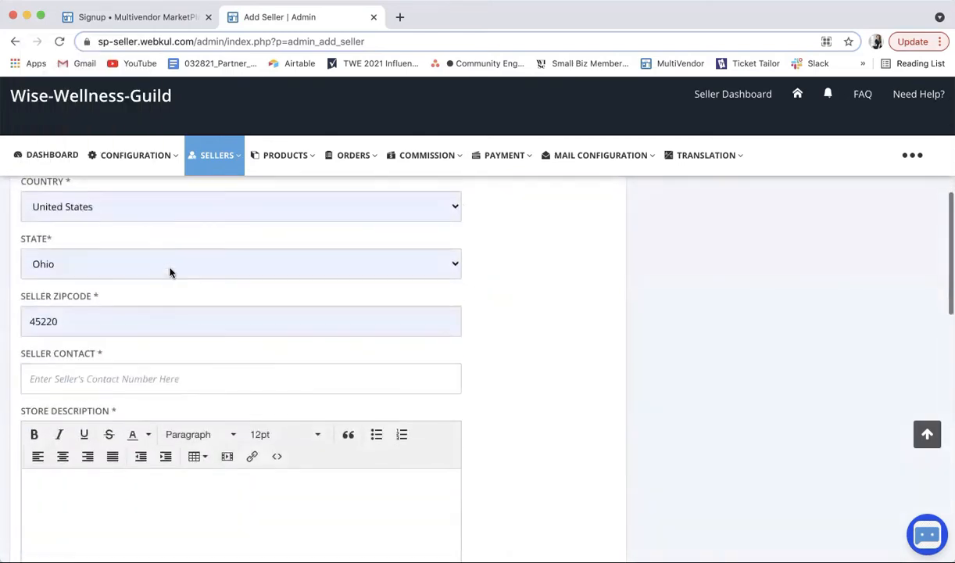
scroll(202, 352, "down", 2)
scroll(201, 349, "down", 2)
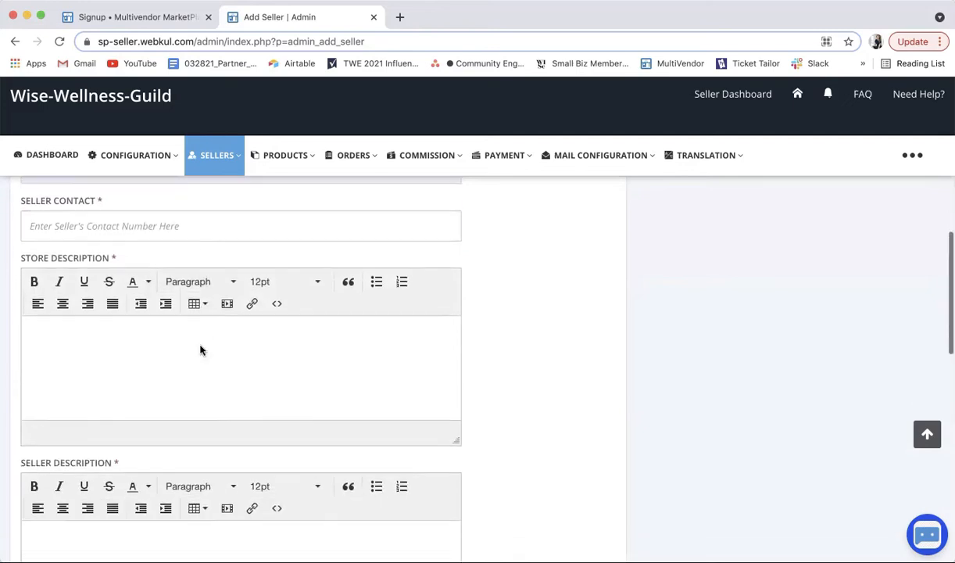
Step: Enter the seller's contact number and place the cursor in the Store Description editor
left_click(104, 227)
type("513-555-5555")
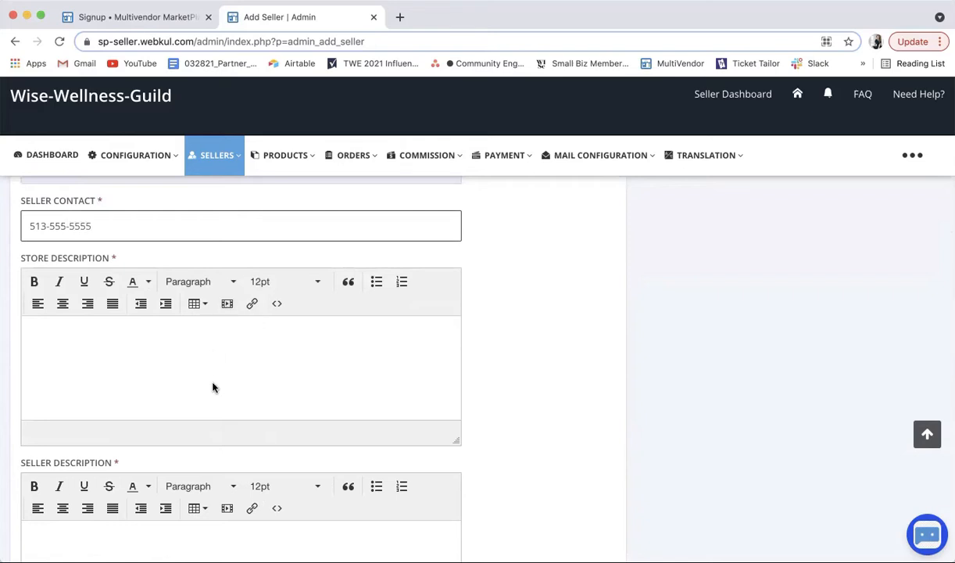
left_click(174, 337)
scroll(209, 352, "down", 2)
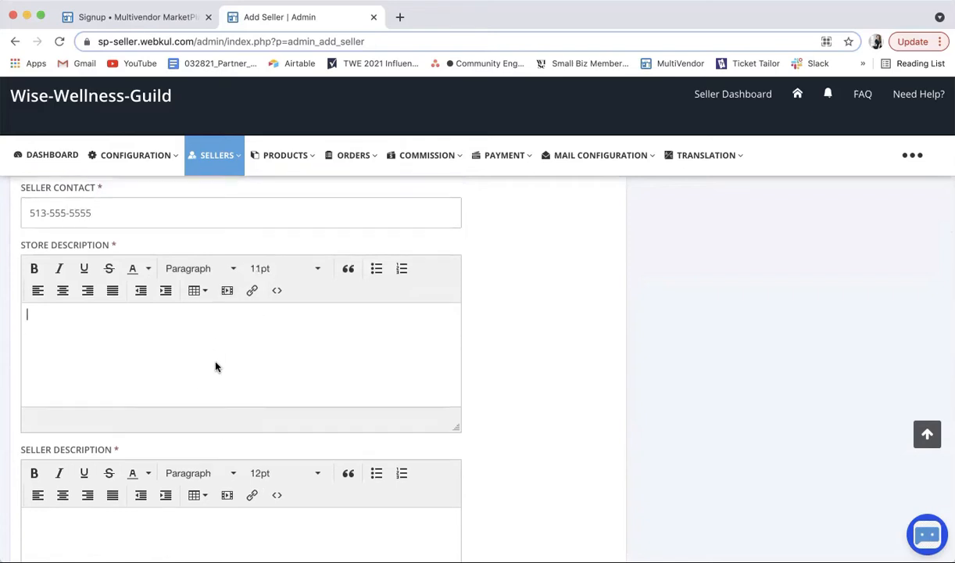
scroll(245, 384, "down", 1)
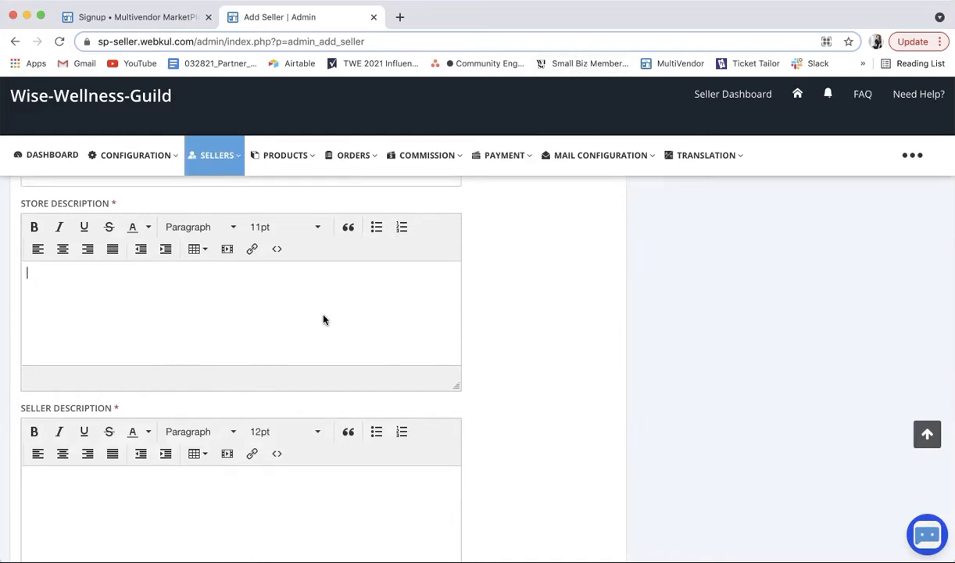
scroll(327, 319, "down", 1)
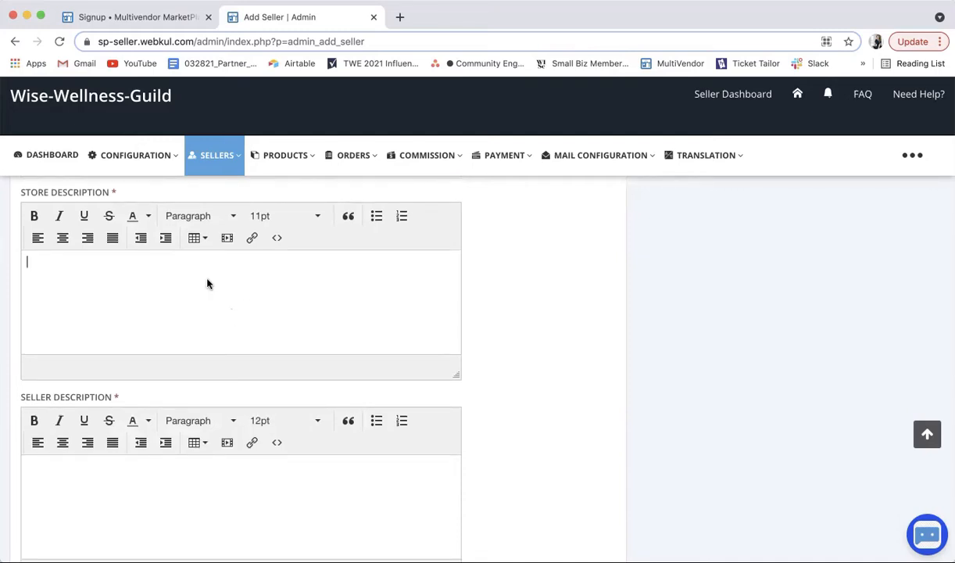
Step: Write the store description 'Wellness Provisions for the modern woman.'
type("Wellness Provisions for the mod")
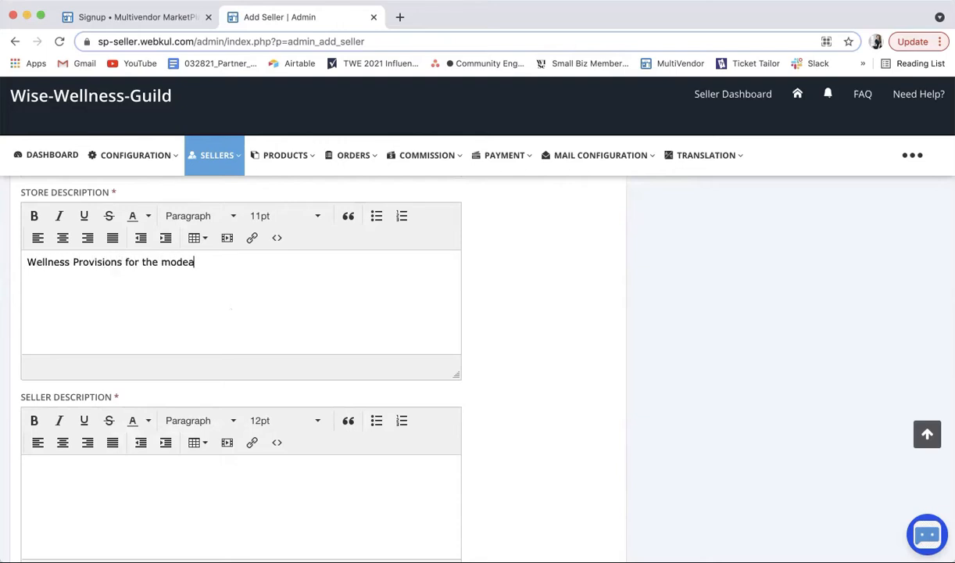
type("ea")
key("BackSpace")
type("rn woman.")
scroll(255, 310, "down", 3)
Step: Write the seller description 'WISe Wellness Guild aims to advance women through whole-self wellness'
left_click(175, 337)
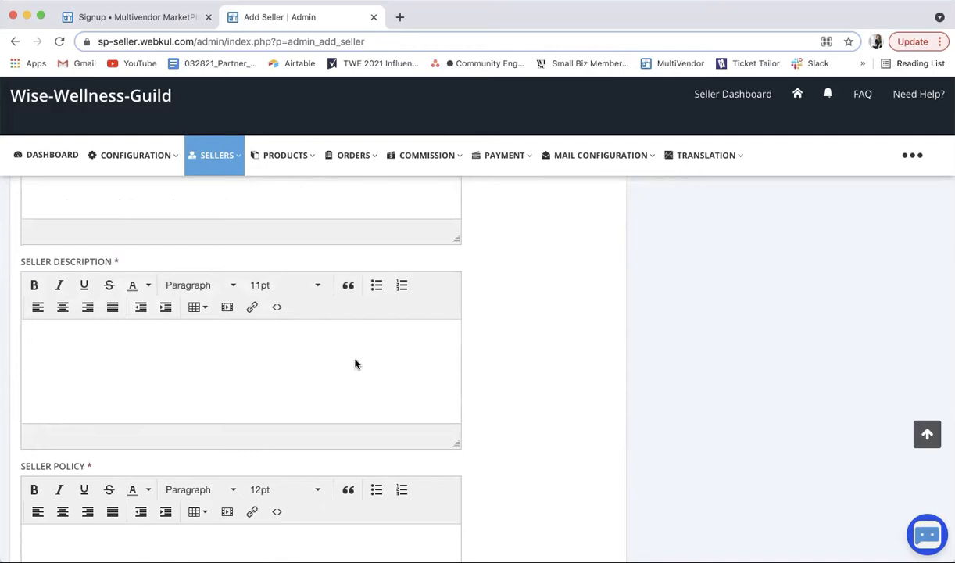
type("WISe We")
type("llness Guild ")
type("aim ")
type("ot ad")
key("BackSpace")
key("BackSpace")
type("to ")
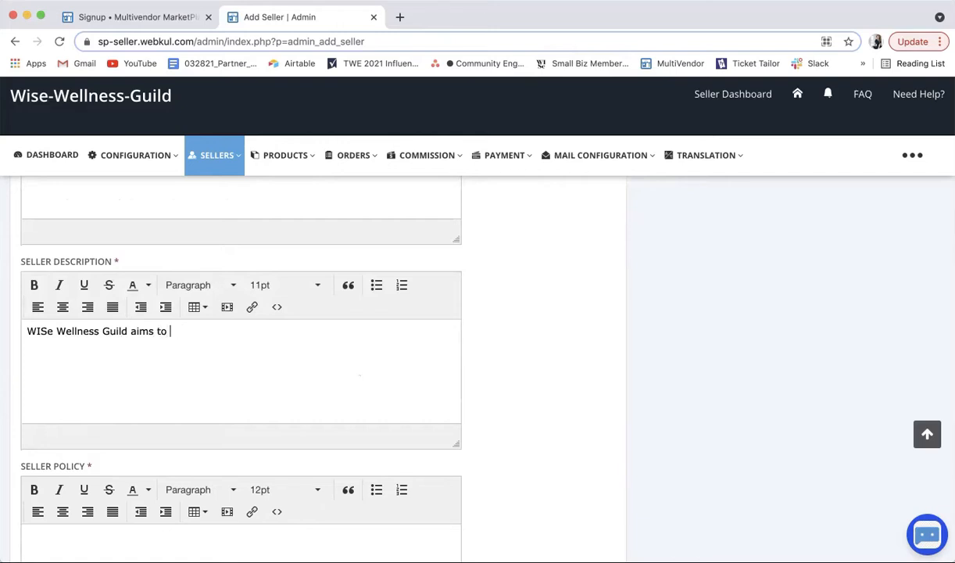
type("advance women through w")
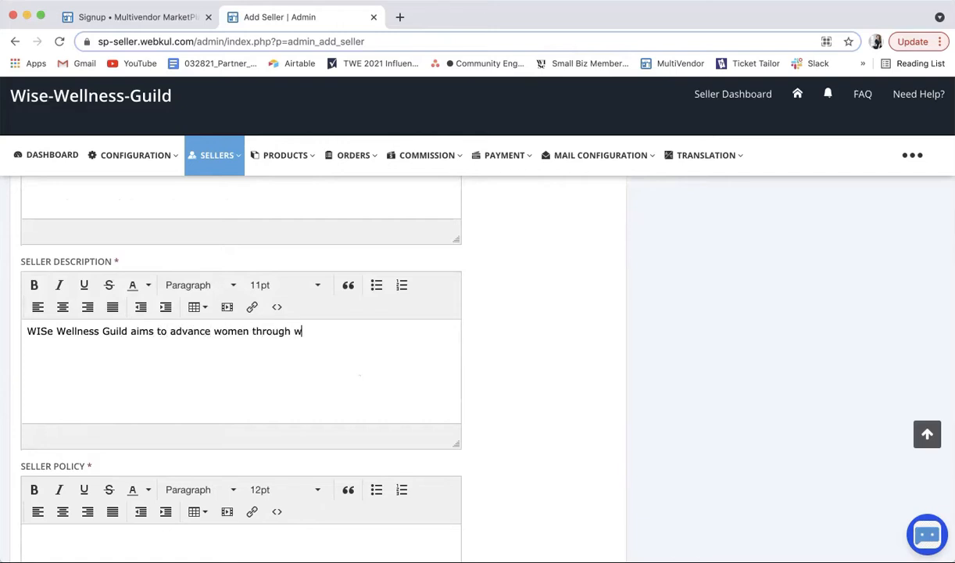
type("hoel-self wellness")
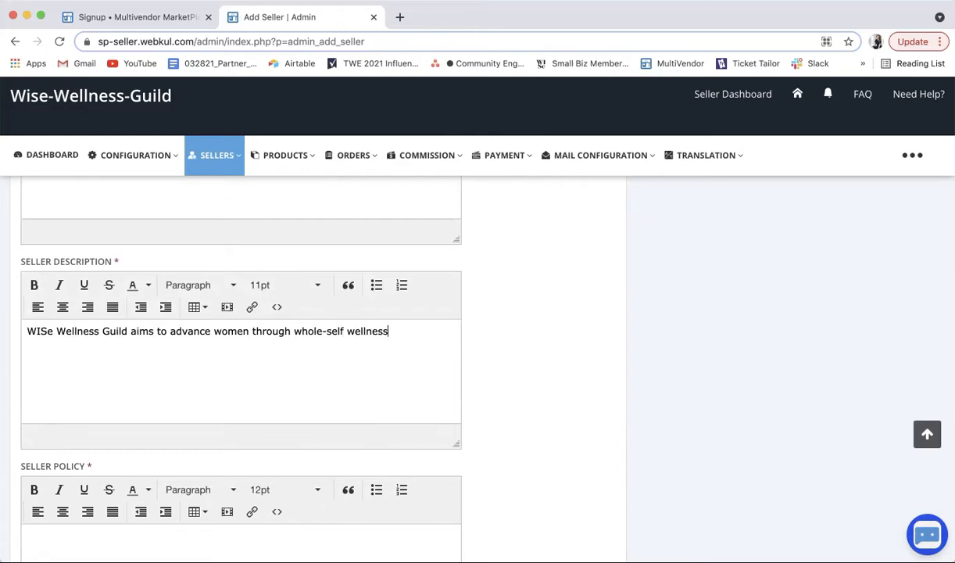
scroll(352, 435, "down", 3)
left_click(164, 383)
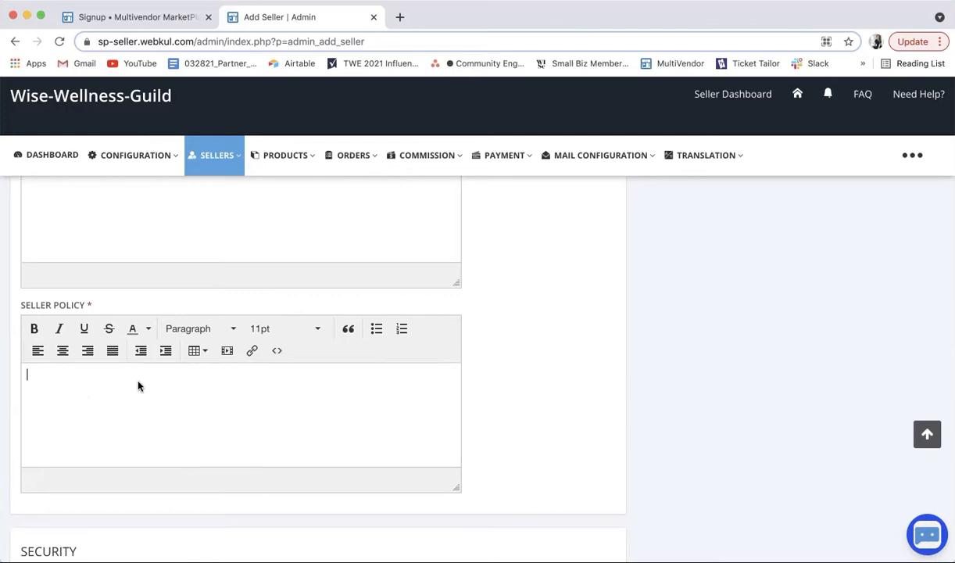
Step: Enter 'See website' as the seller policy text
type("WISe")
key("BackSpace")
key("BackSpace")
type("See we")
type("biste")
left_click_drag(89, 375, 25, 375)
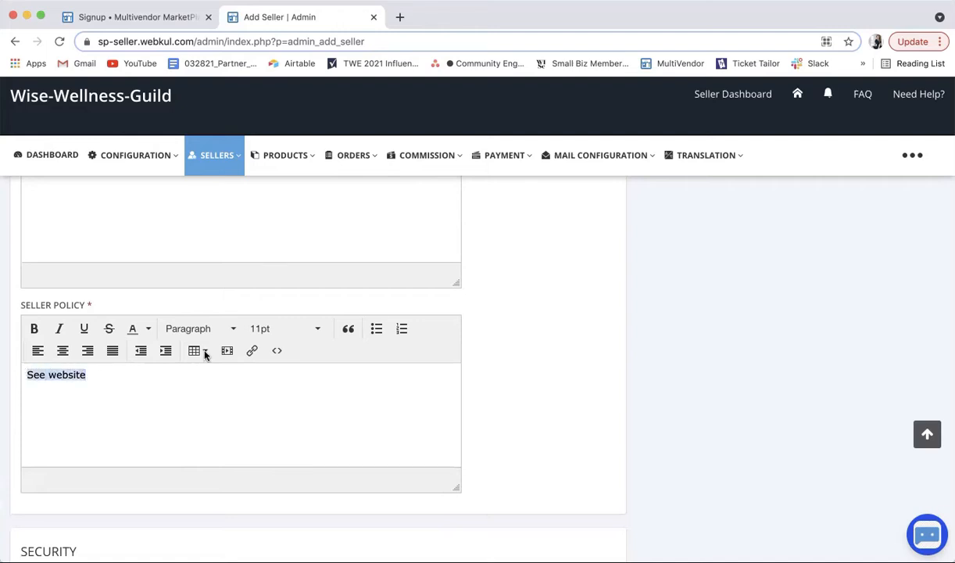
left_click(252, 351)
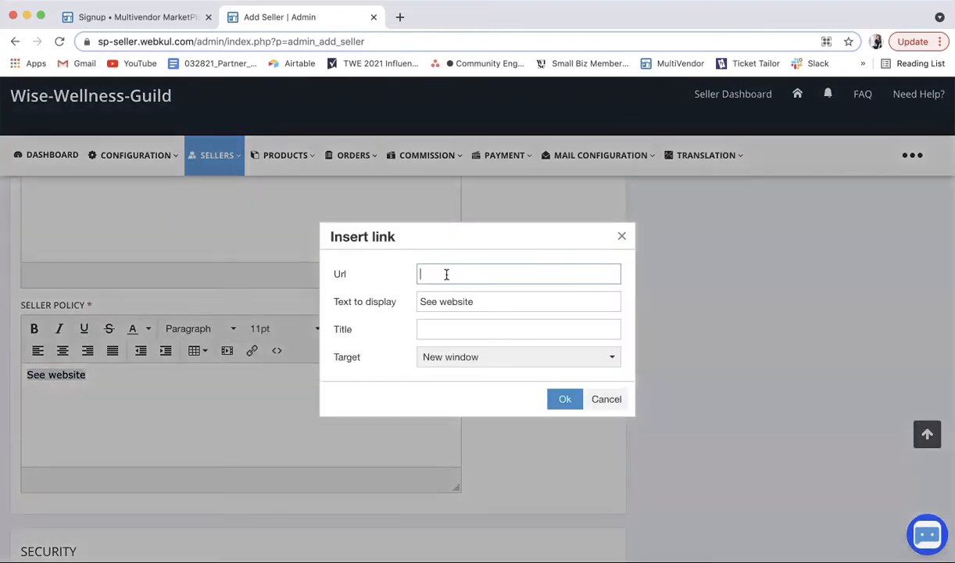
left_click(446, 274)
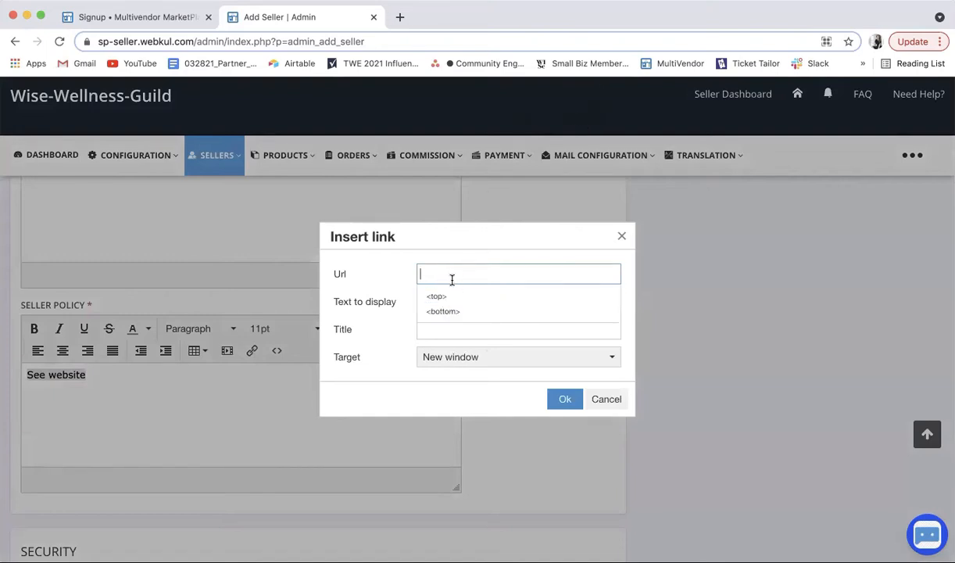
type("www.wisewellnessguild.com")
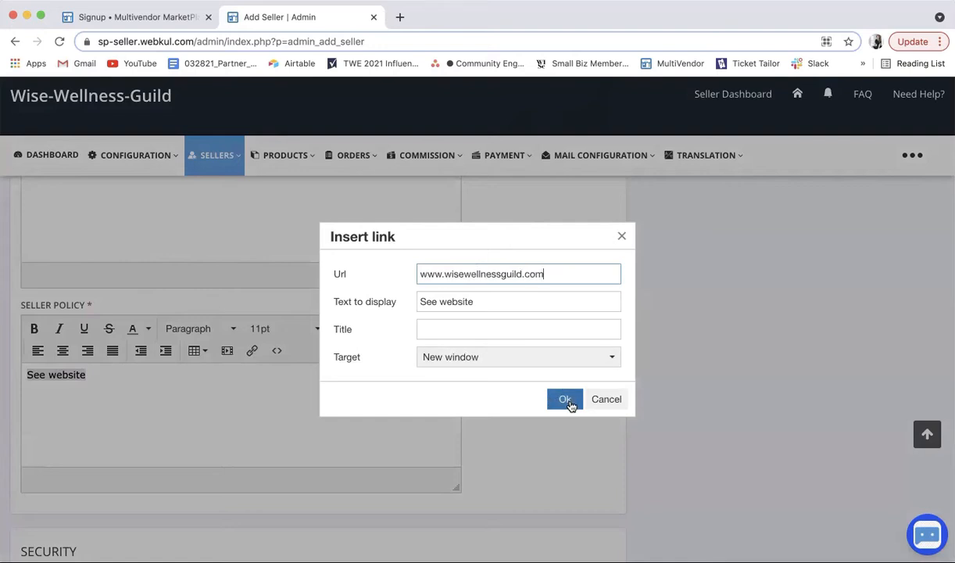
left_click(566, 400)
left_click(594, 336)
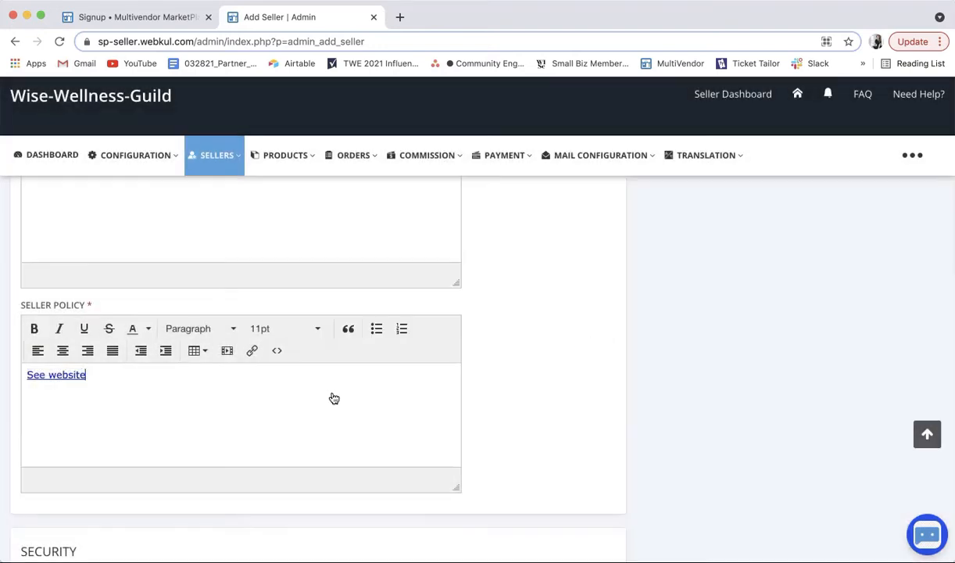
scroll(288, 414, "down", 7)
scroll(288, 413, "down", 1)
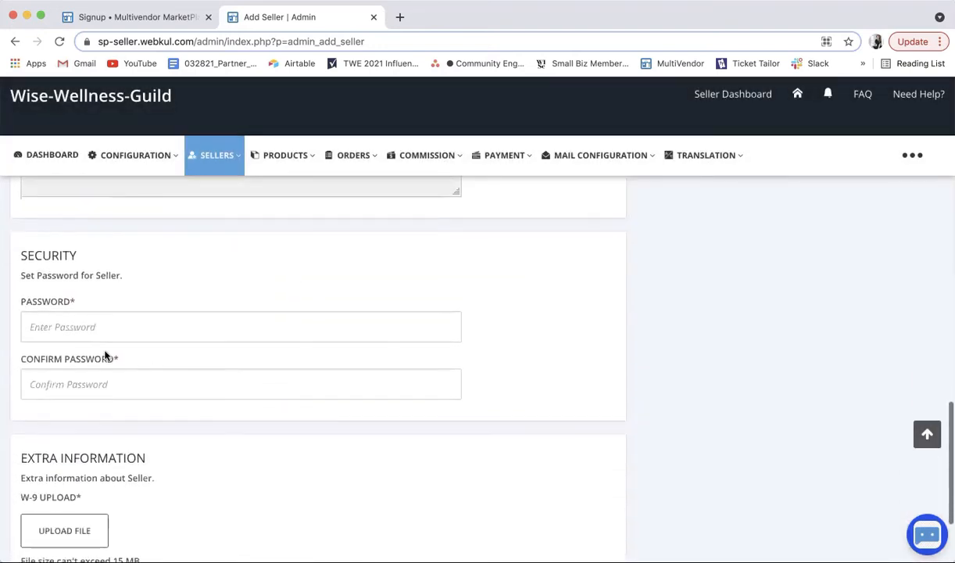
Step: Enter the seller's account password and confirm it
left_click(100, 326)
type("a")
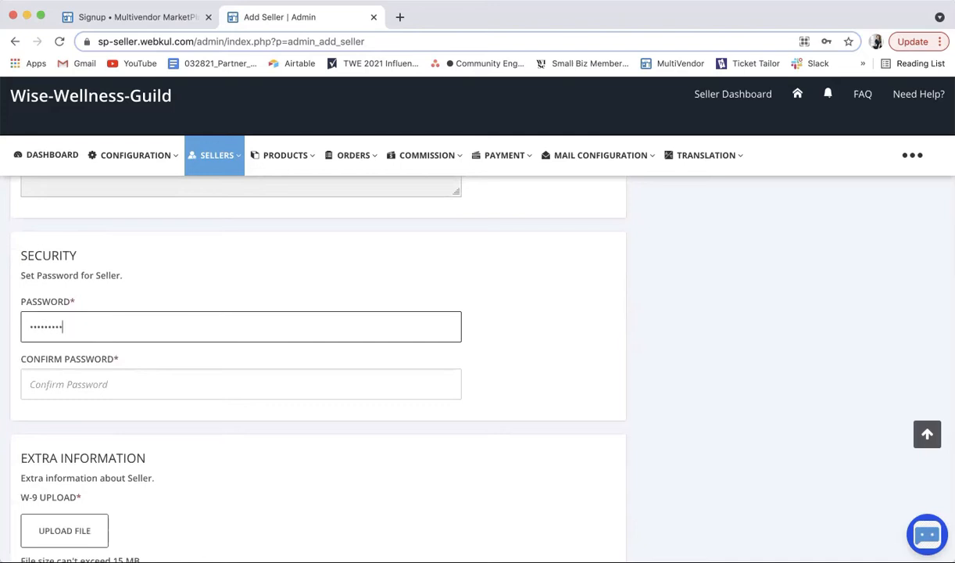
left_click(59, 384)
type("•••••")
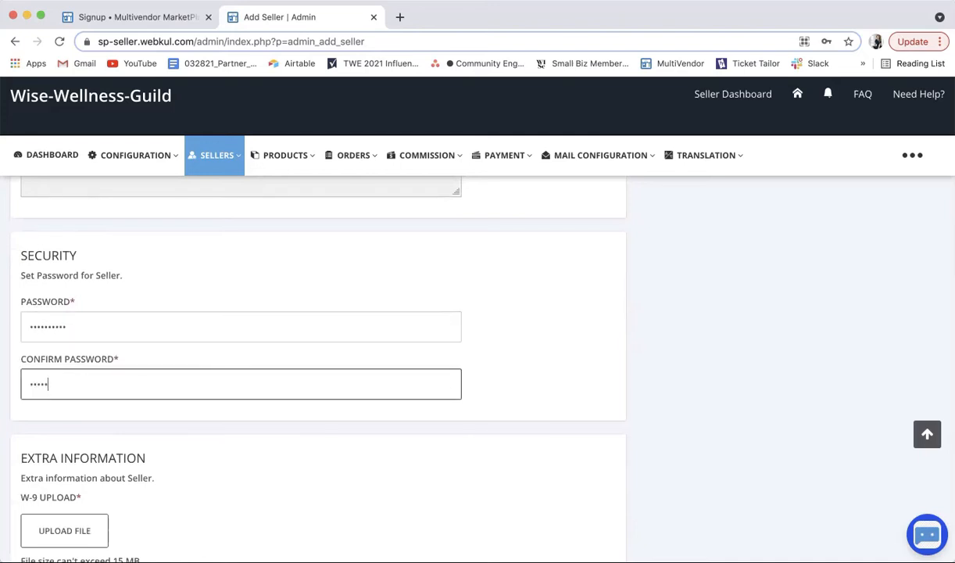
scroll(215, 415, "down", 3)
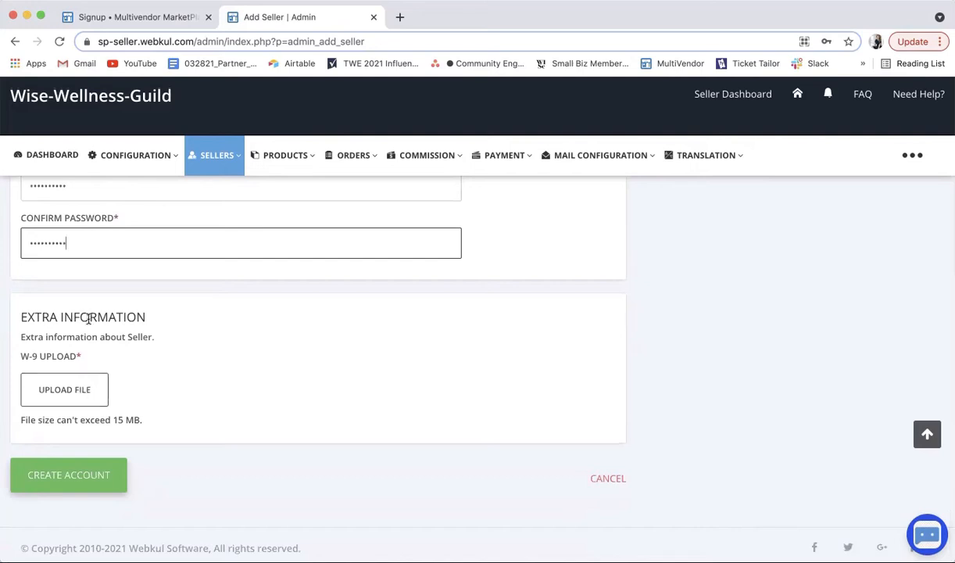
Step: Attach WWG W-9.pdf, found by searching the Mac for 'w9', and create the seller account
left_click(91, 398)
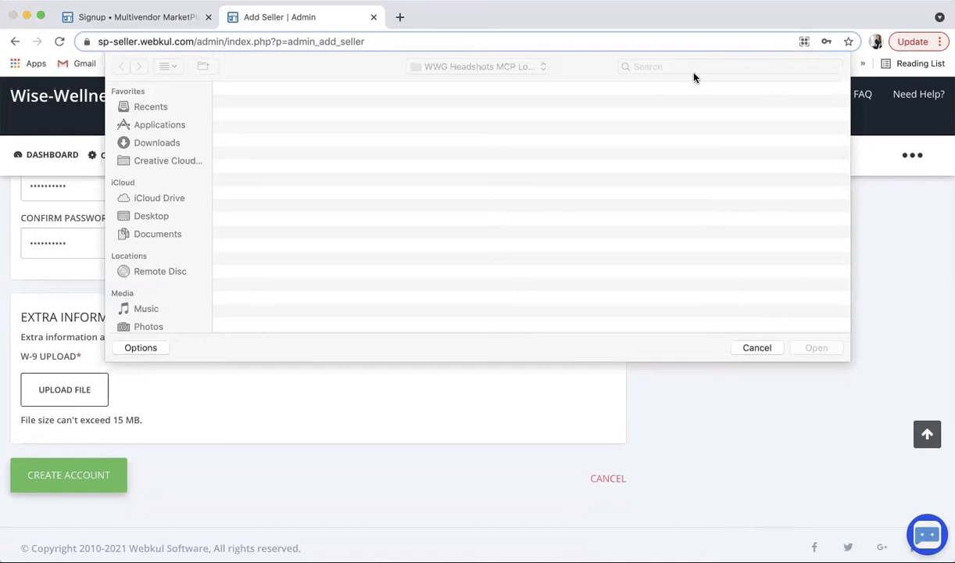
left_click(508, 66)
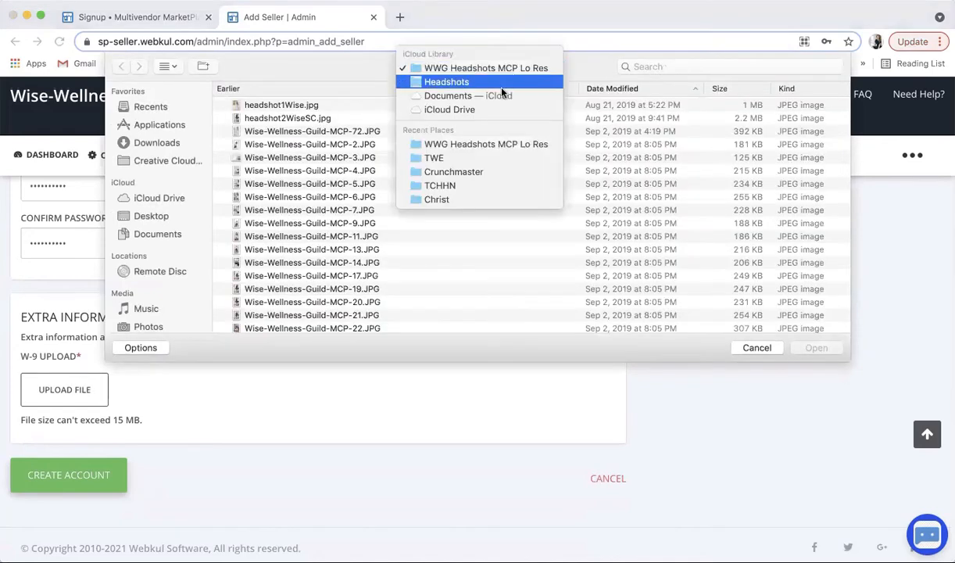
left_click(634, 71)
left_click(644, 68)
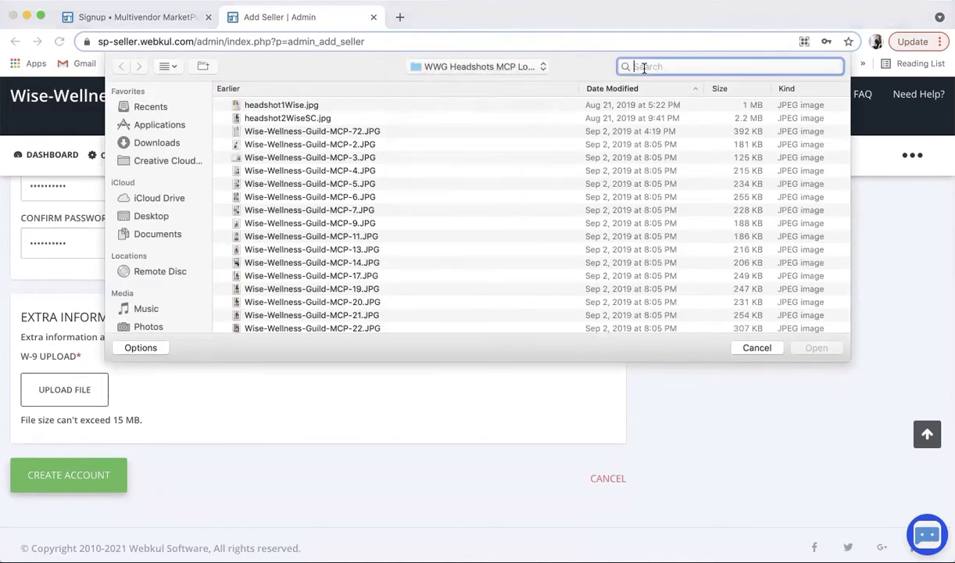
type("w9")
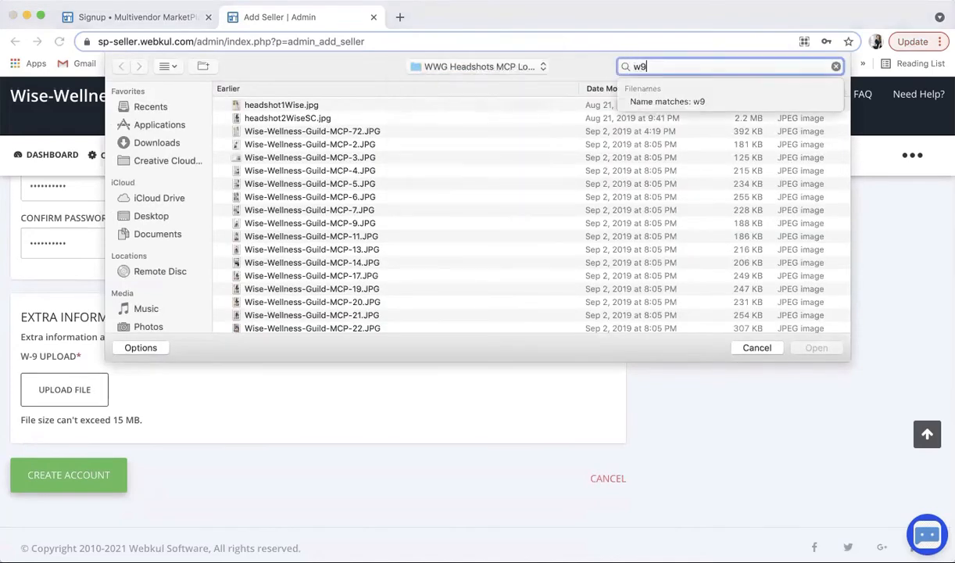
left_click(281, 93)
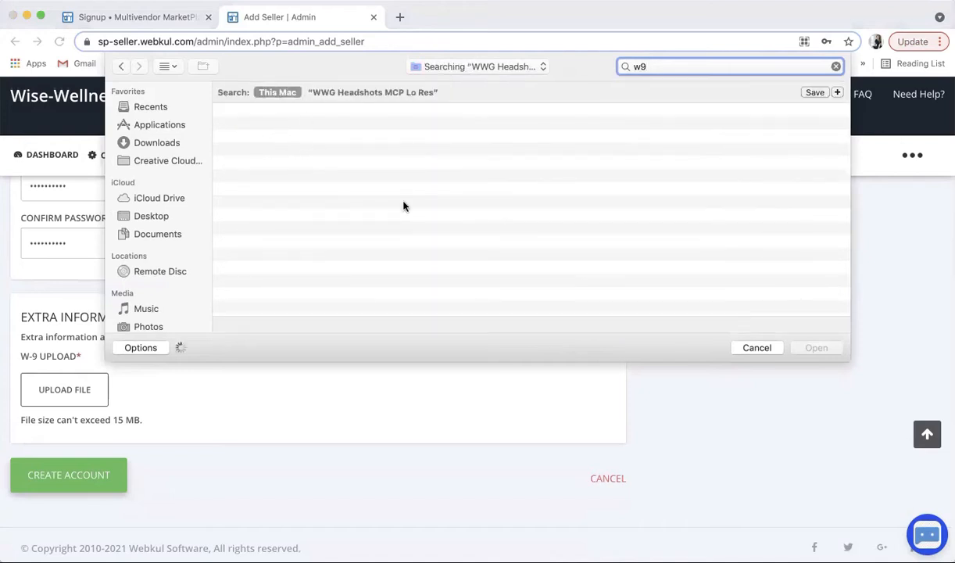
left_click(273, 128)
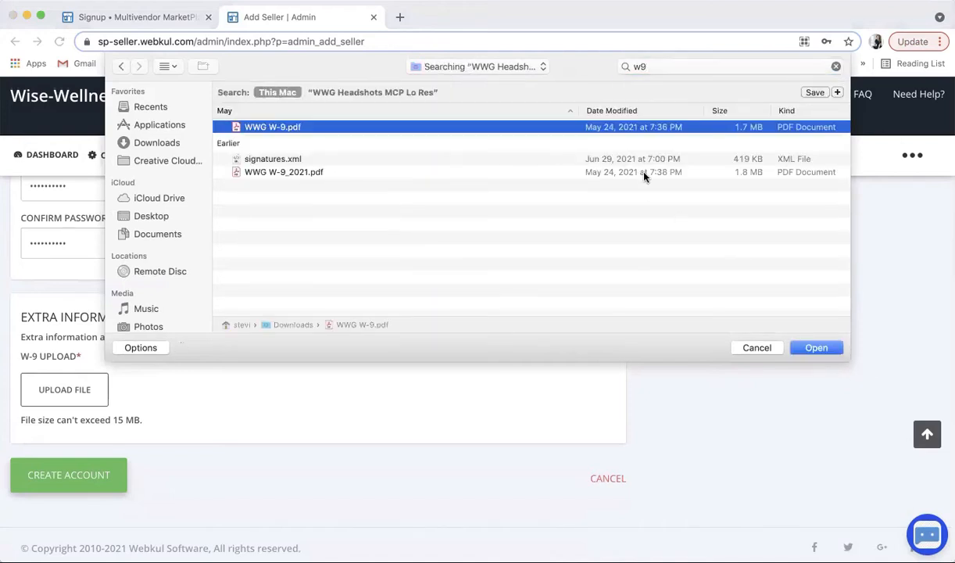
left_click(821, 350)
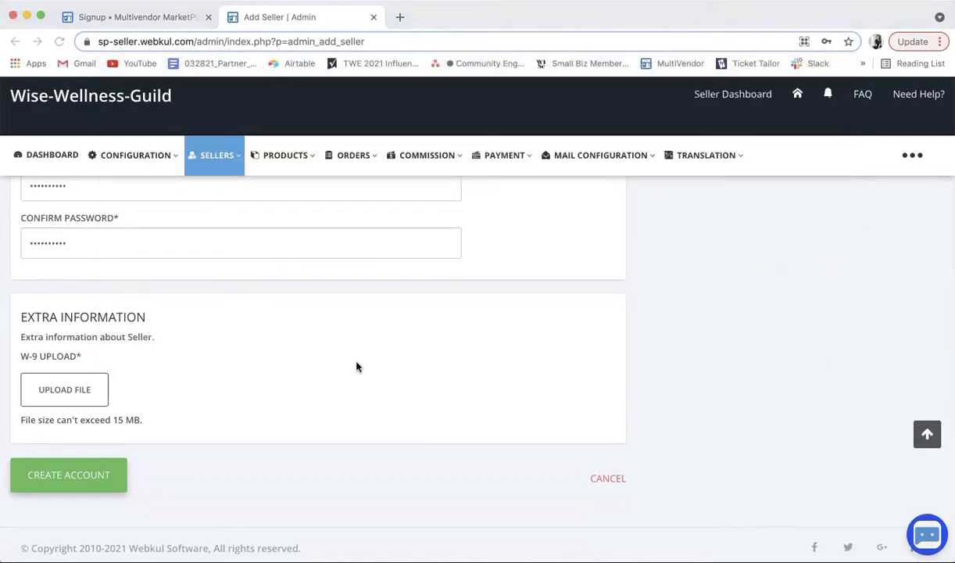
left_click(102, 484)
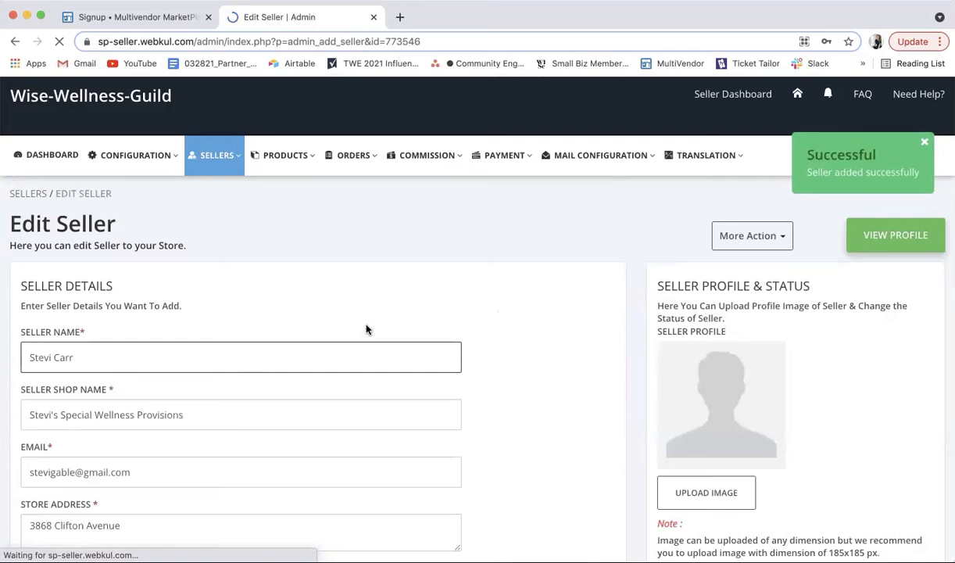
Step: Start a profile image upload and search the Mac for 'headshot'
scroll(486, 373, "down", 5)
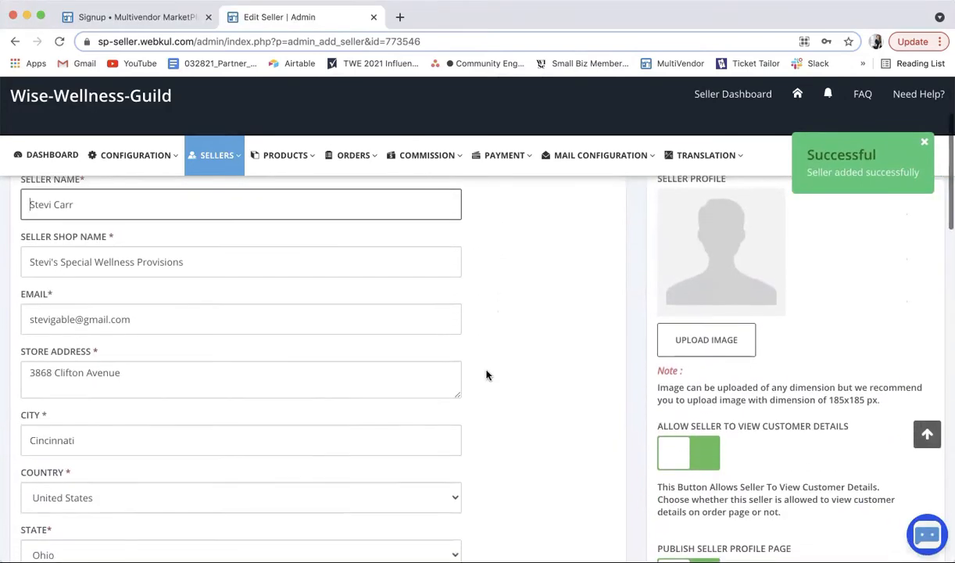
scroll(486, 374, "up", 3)
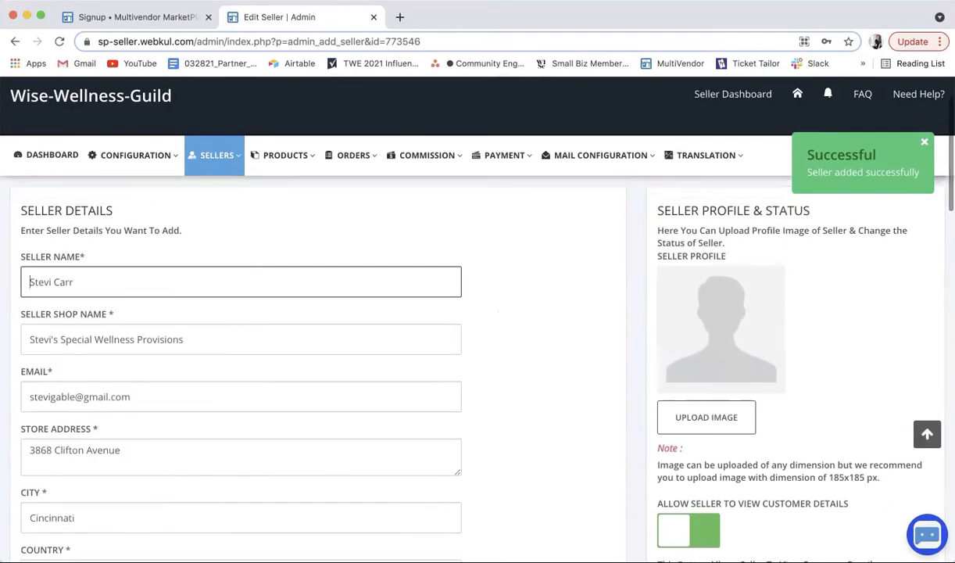
left_click(719, 420)
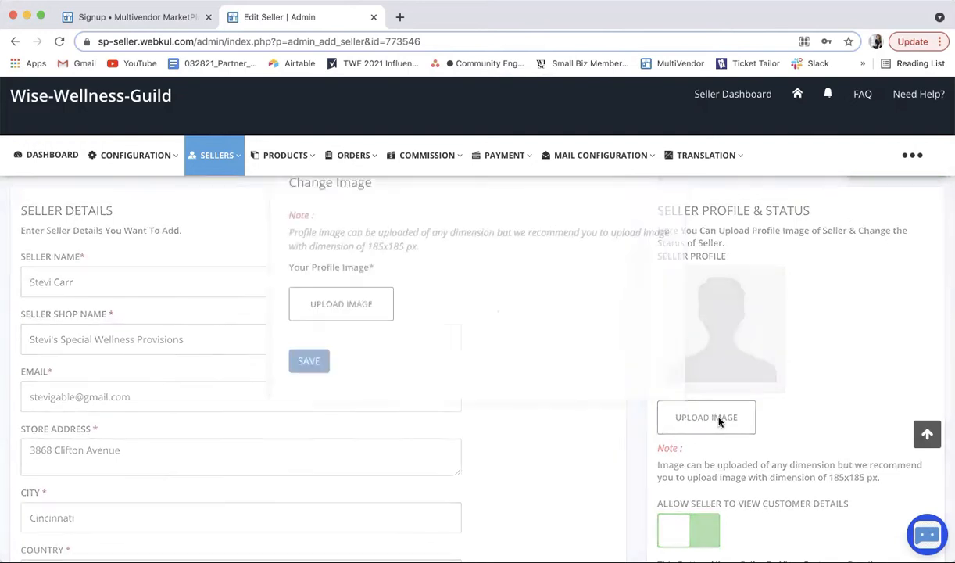
left_click(363, 335)
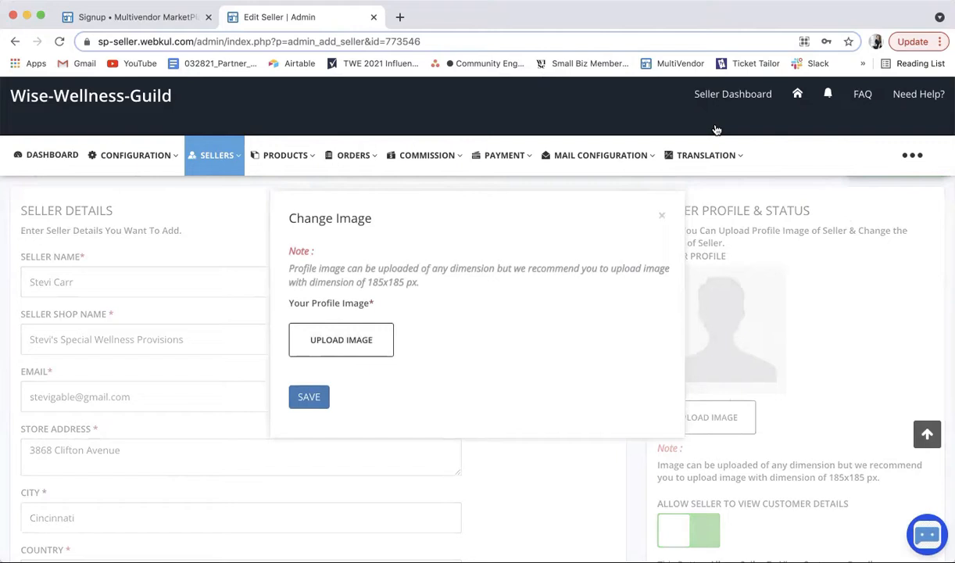
left_click(649, 66)
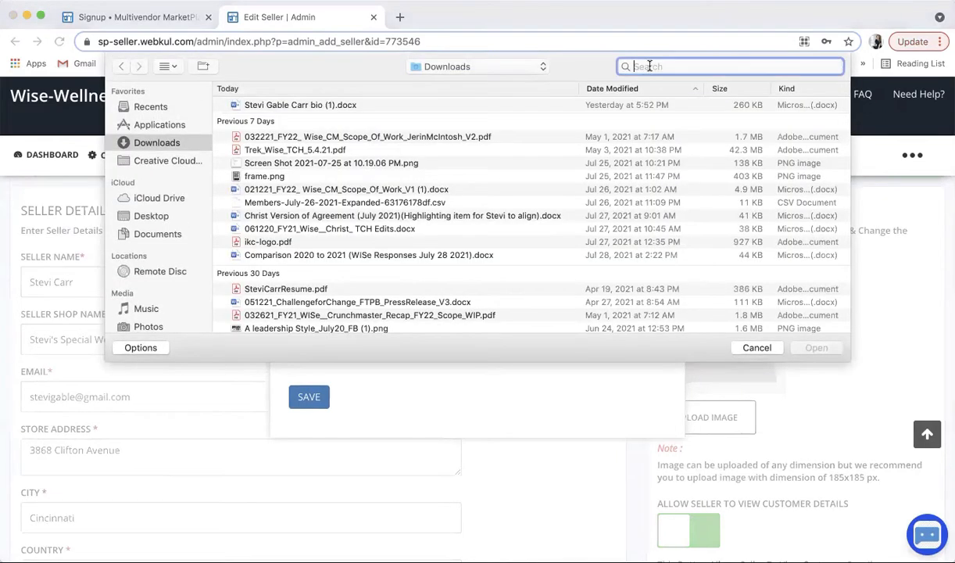
type("head")
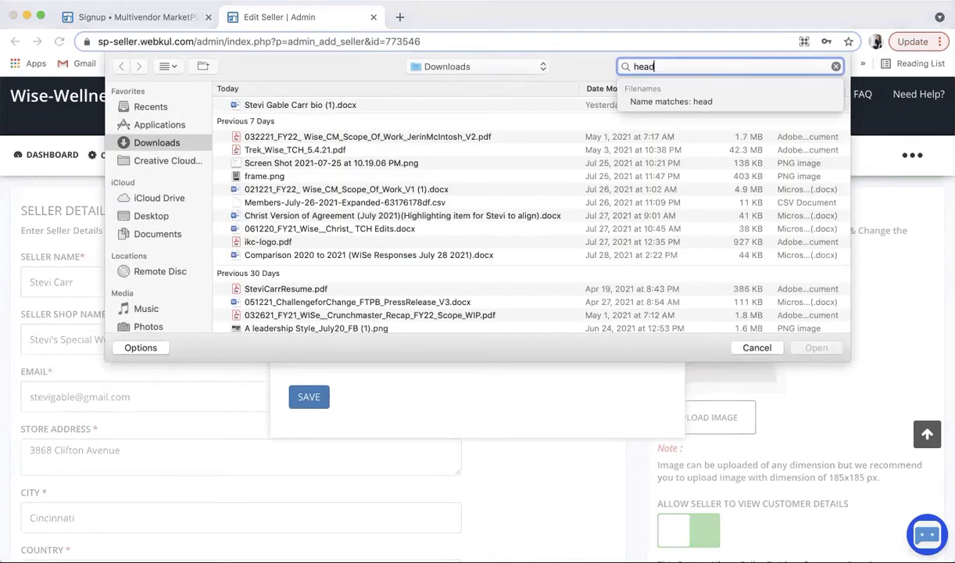
type("shot")
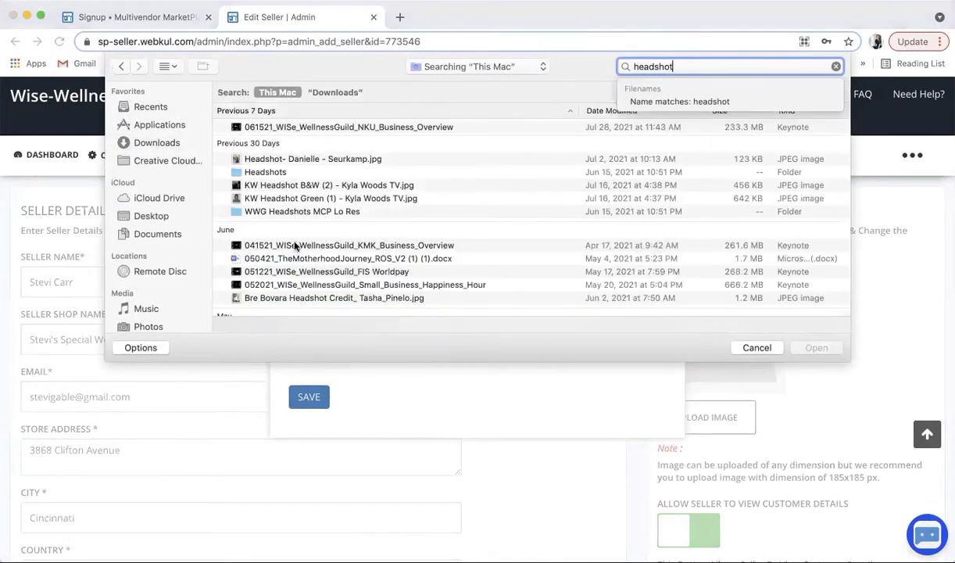
scroll(305, 249, "down", 3)
scroll(311, 254, "down", 3)
scroll(305, 258, "up", 5)
Step: Upload headshot2WiseSC.jpg from the WWG Headshots MCP Lo Res folder as the profile image
double_click(263, 173)
left_click(278, 106)
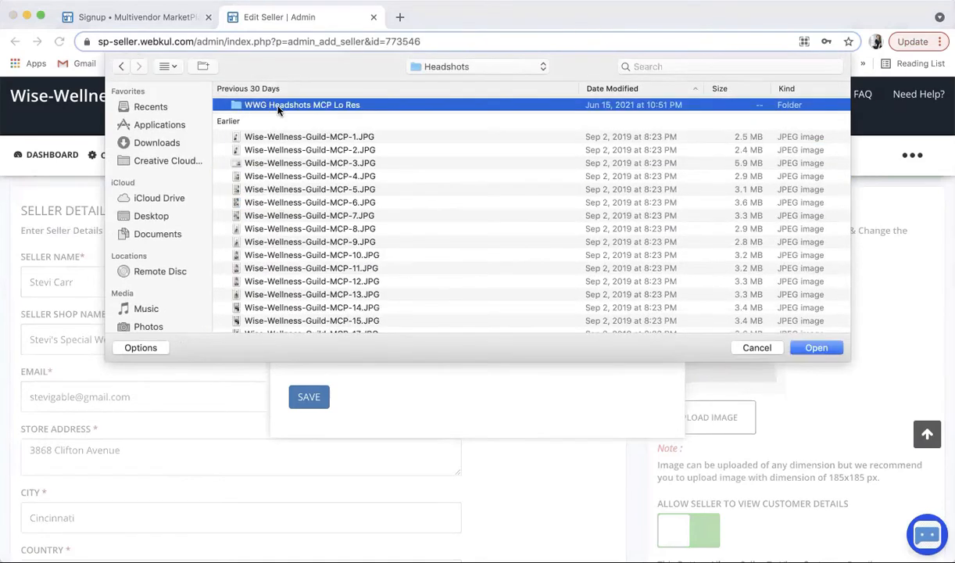
double_click(277, 107)
left_click(269, 118)
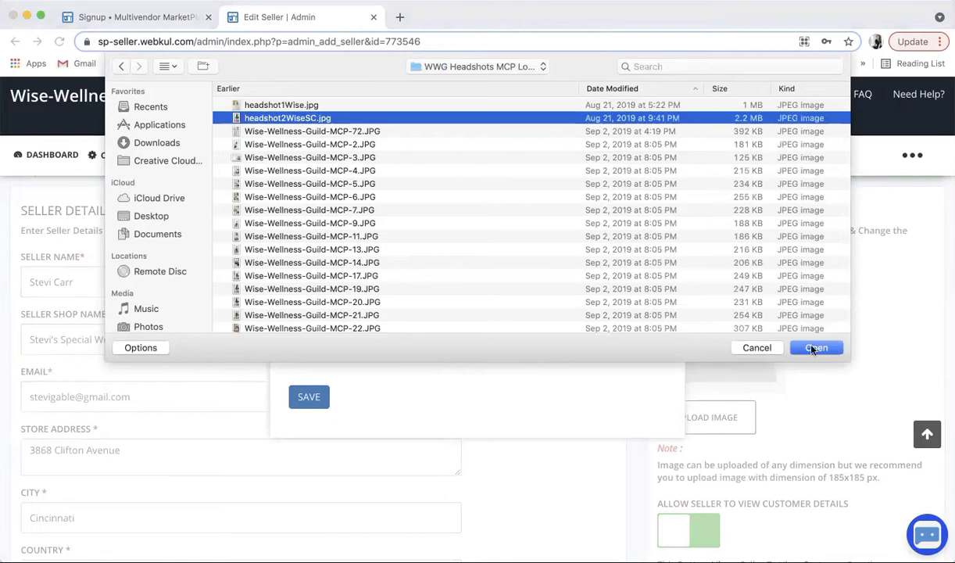
left_click(813, 348)
left_click(310, 399)
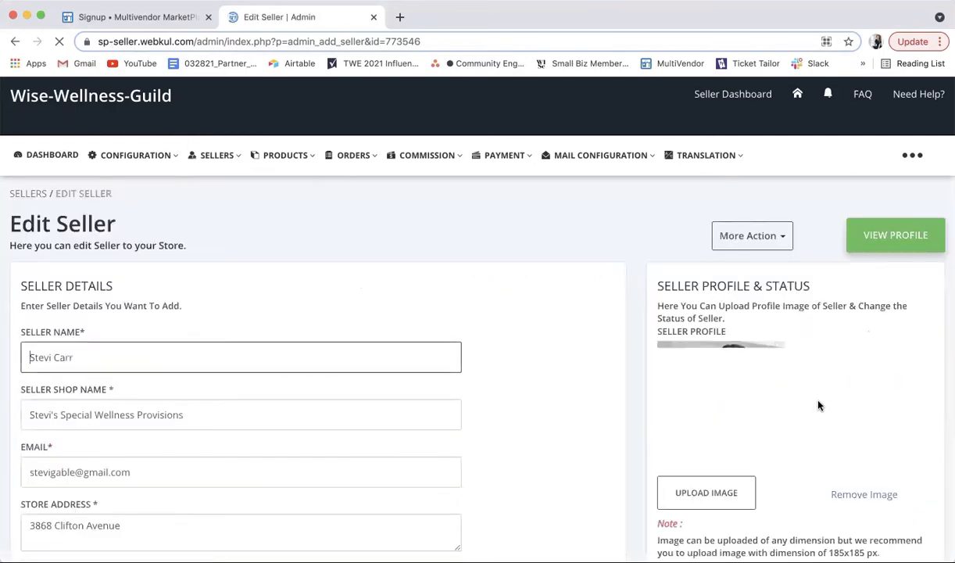
scroll(818, 405, "down", 5)
Step: Search the Mac for 'wise logo' and save wise_black_logo_tm from Wise Logos as the shop logo
scroll(818, 405, "down", 5)
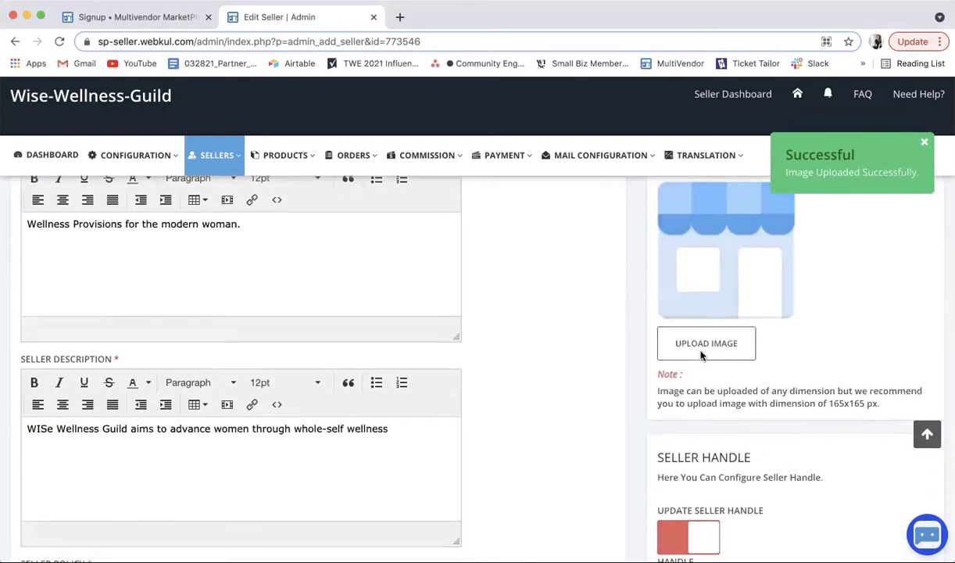
left_click(671, 343)
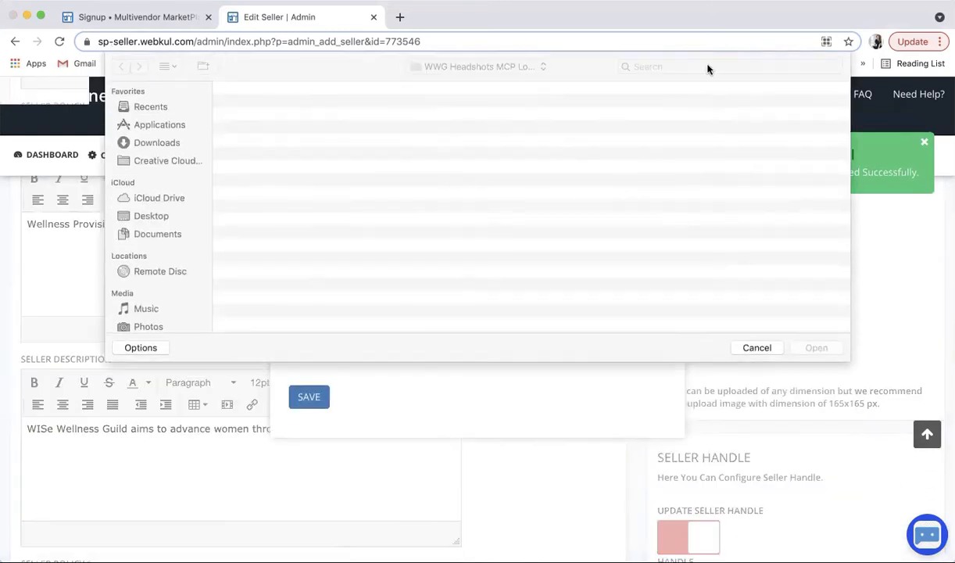
left_click(664, 67)
type("wise logo")
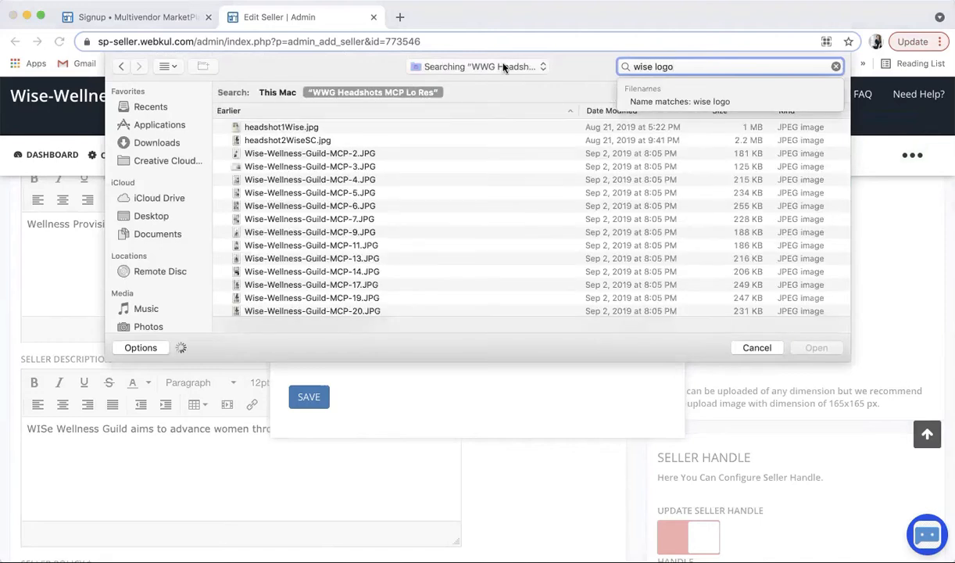
left_click(271, 94)
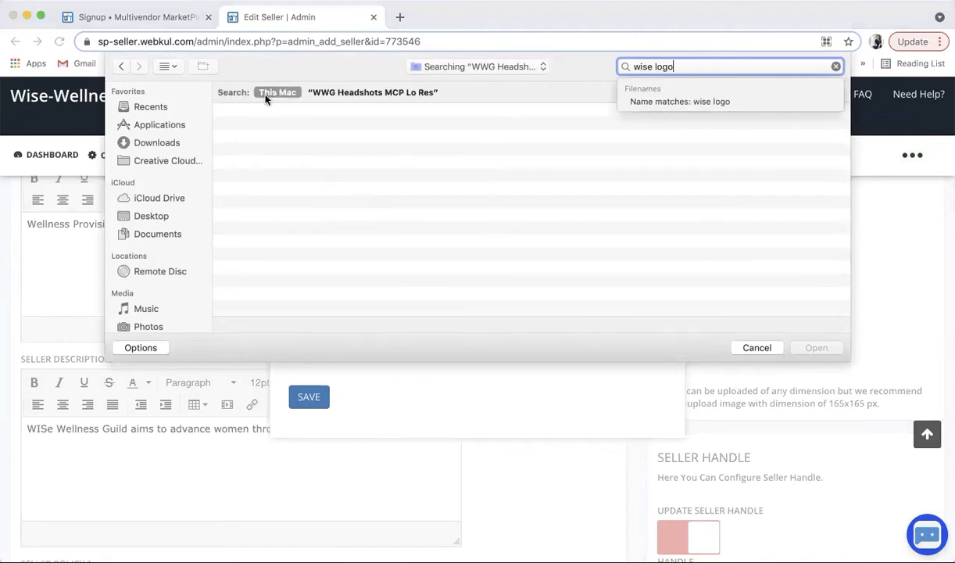
scroll(356, 226, "down", 10)
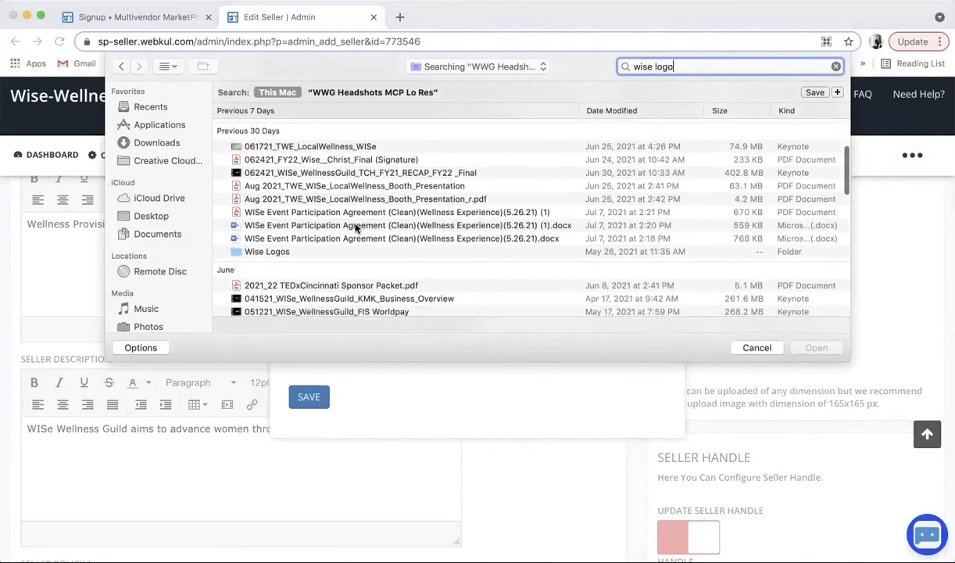
double_click(265, 199)
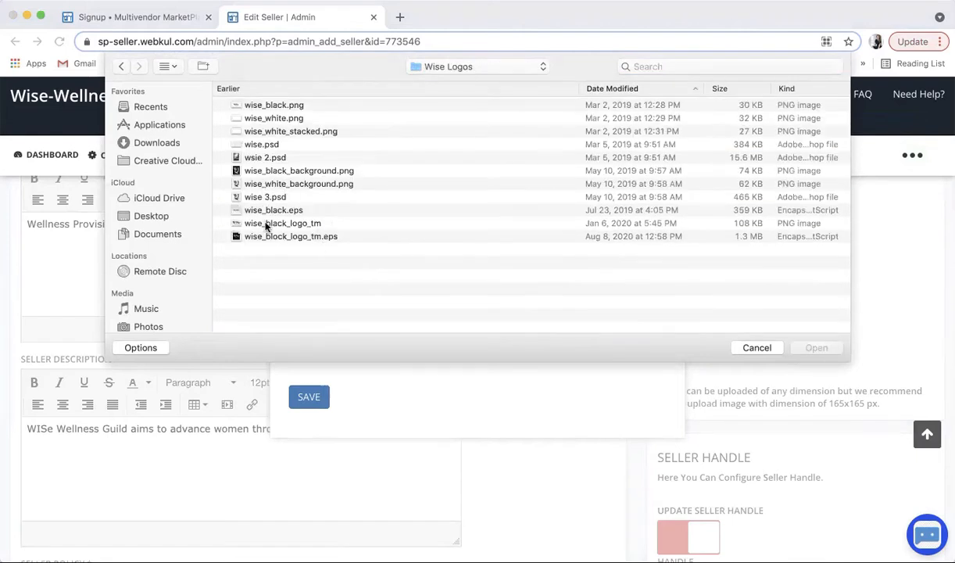
left_click(266, 223)
left_click(818, 351)
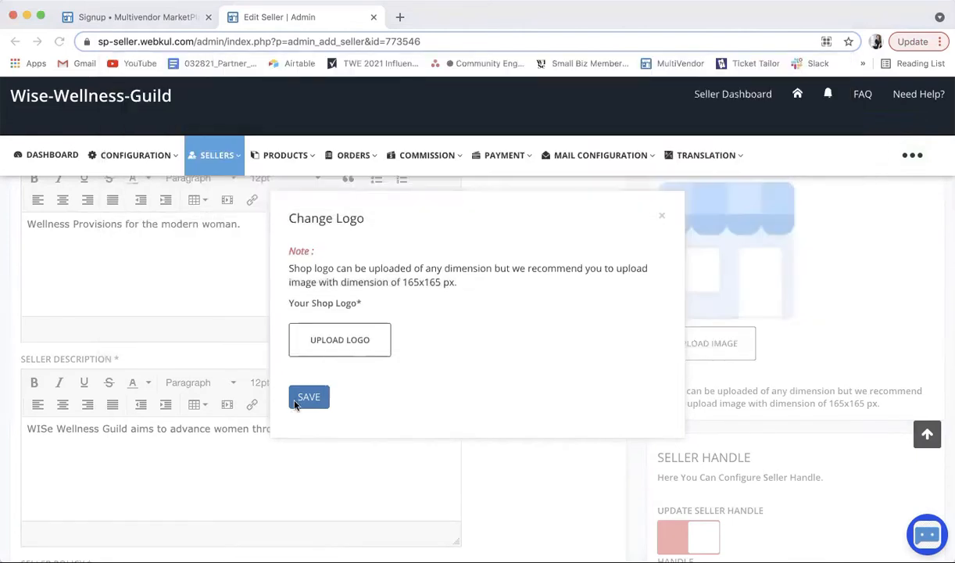
left_click(306, 397)
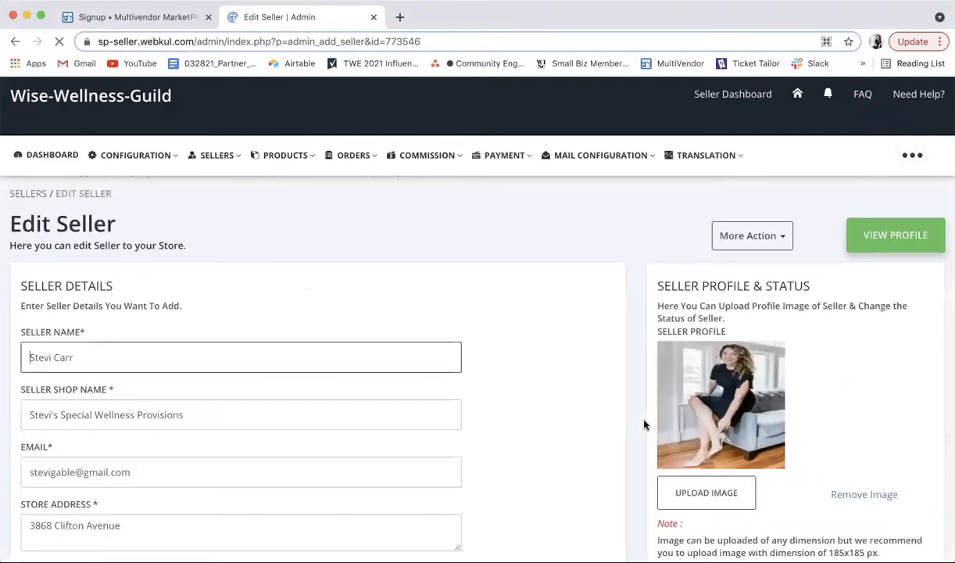
Step: Enable Update Seller Handle and replace the handle with wise-provisions
scroll(644, 425, "down", 10)
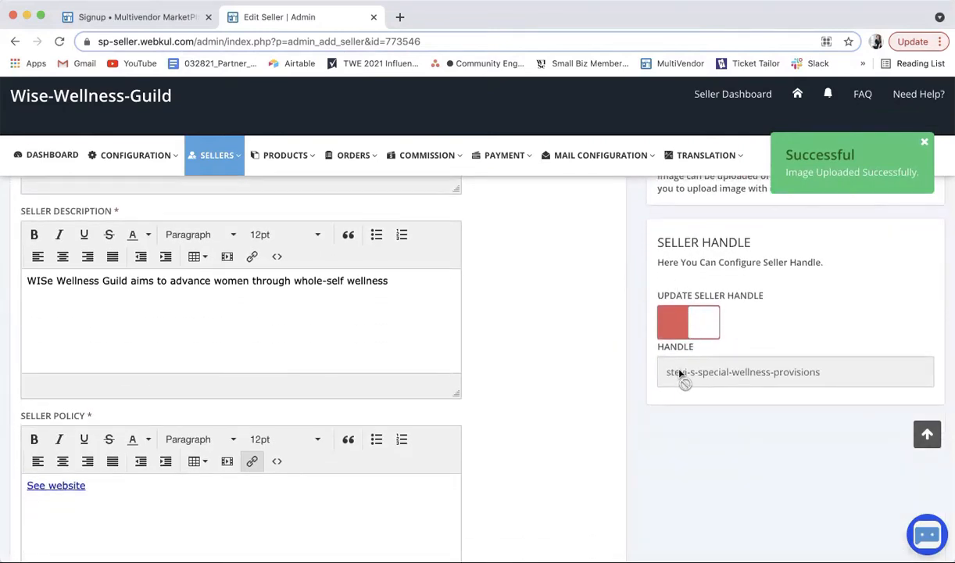
left_click(695, 329)
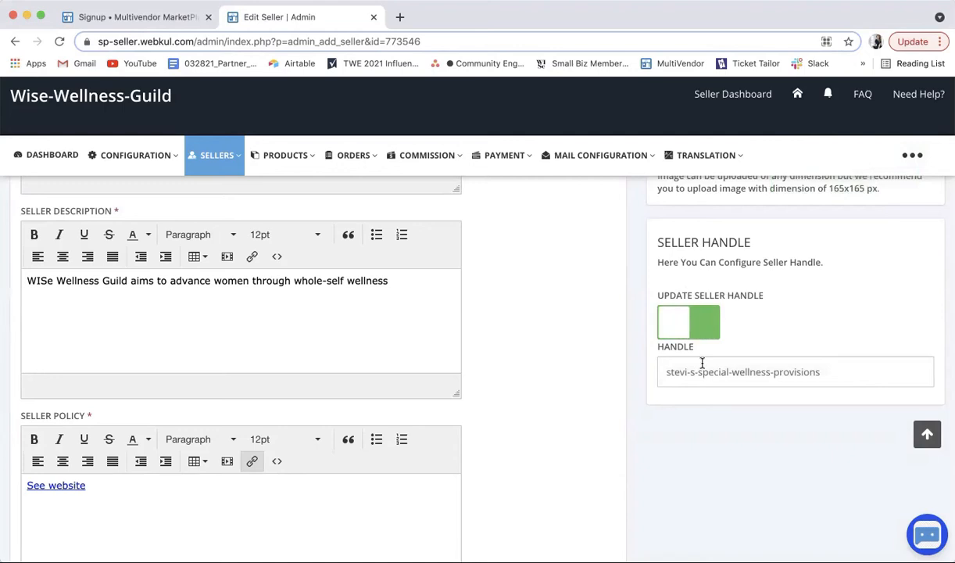
left_click(679, 374)
key("super+a")
type("wisew")
key("BackSpace")
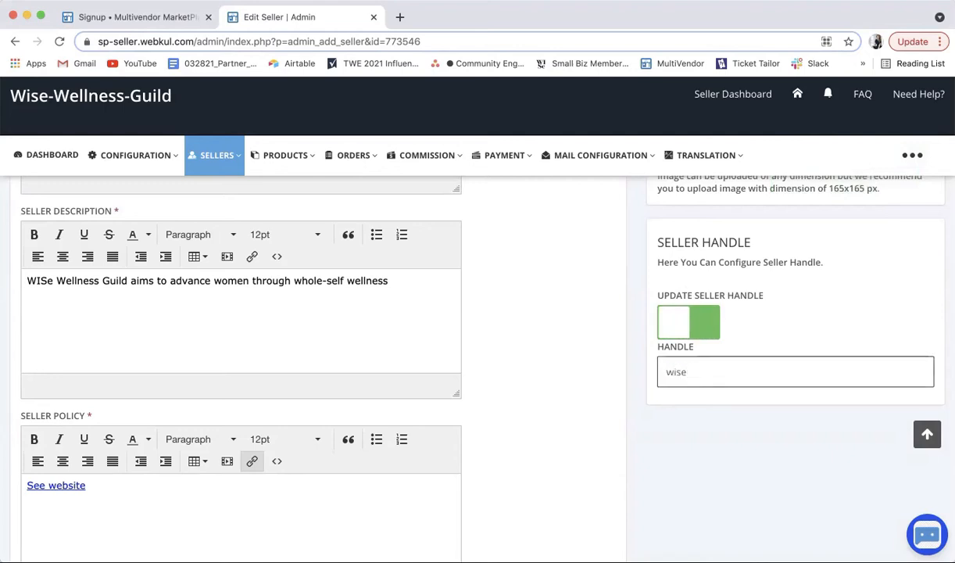
type("-provisions")
left_click(580, 340)
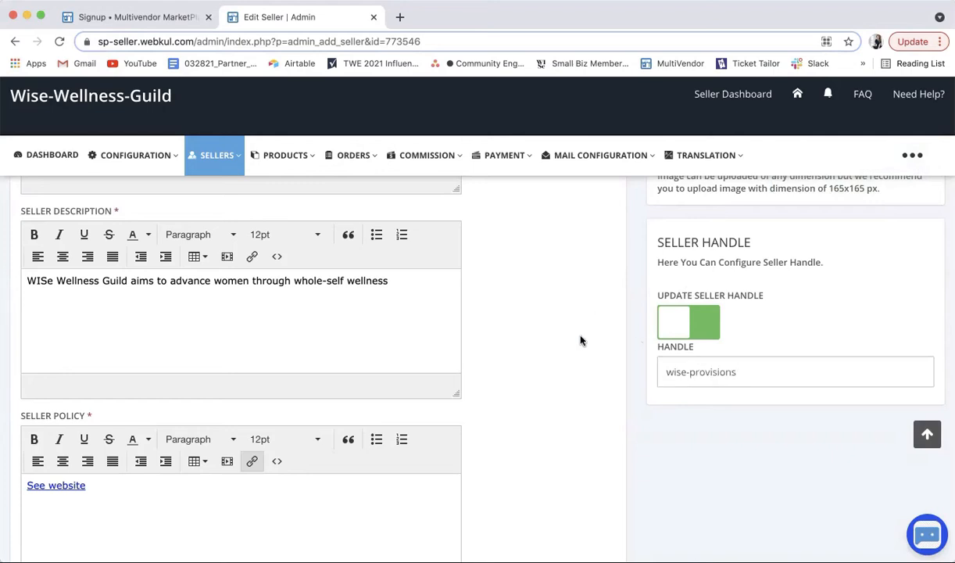
Step: Save the seller's updated details with Save Changes
scroll(581, 340, "up", 1)
scroll(580, 337, "down", 10)
scroll(184, 311, "up", 3)
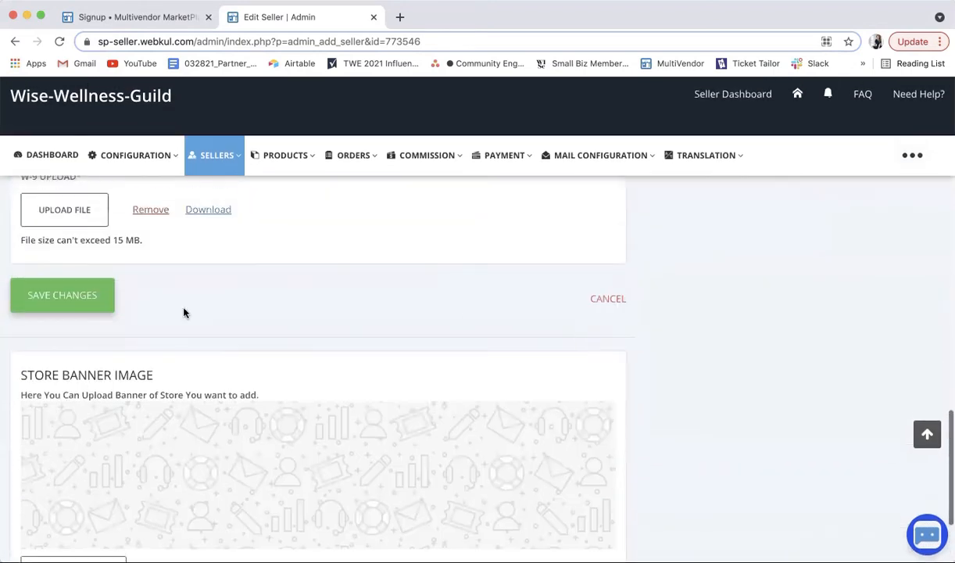
scroll(145, 411, "down", 4)
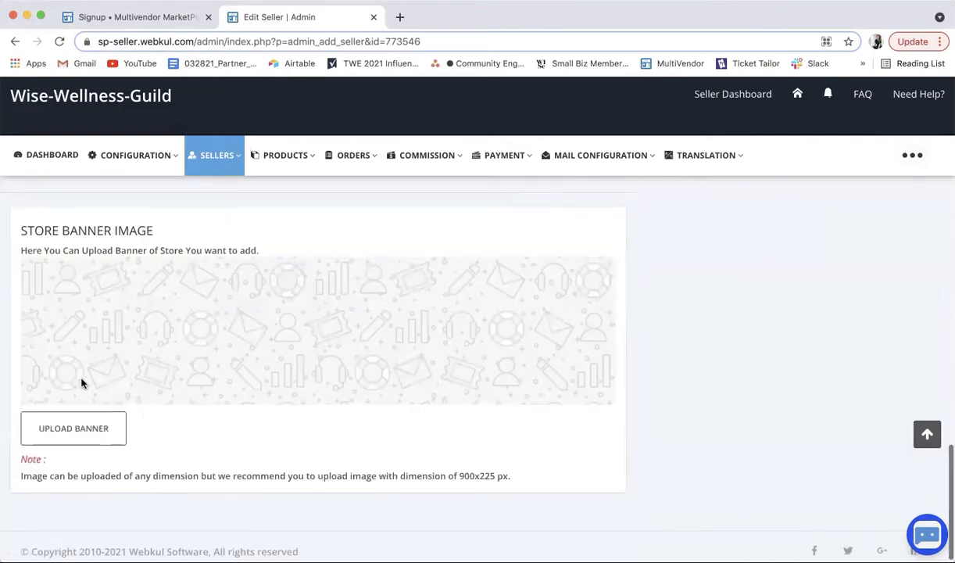
scroll(224, 332, "up", 3)
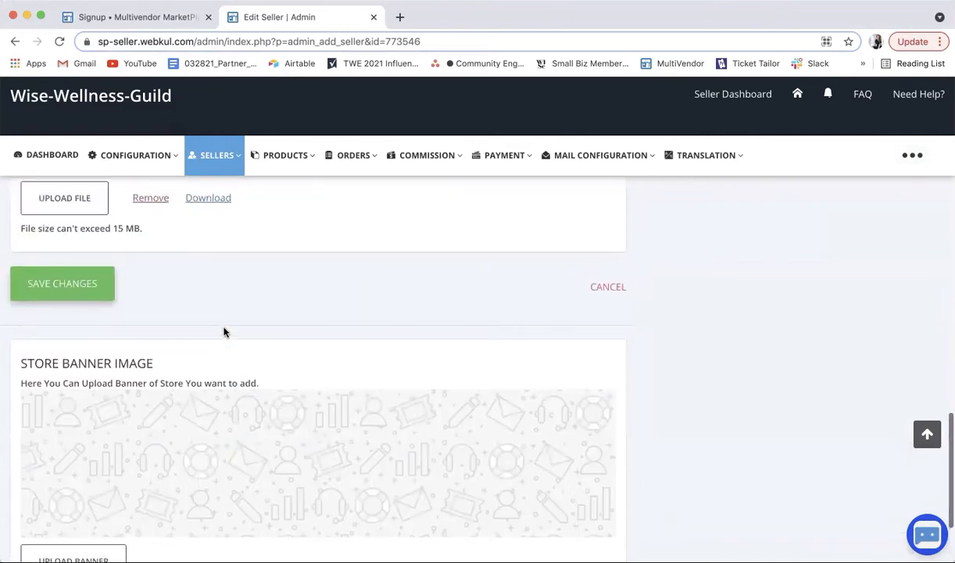
left_click(76, 291)
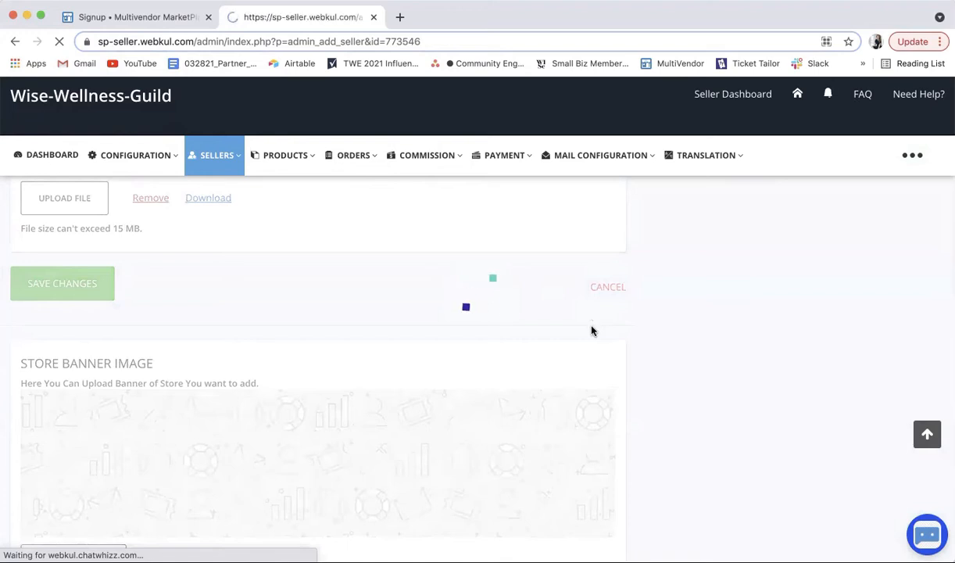
Step: Open Sellers > Sellers Listing and return to the first page of sellers
scroll(592, 331, "down", 1)
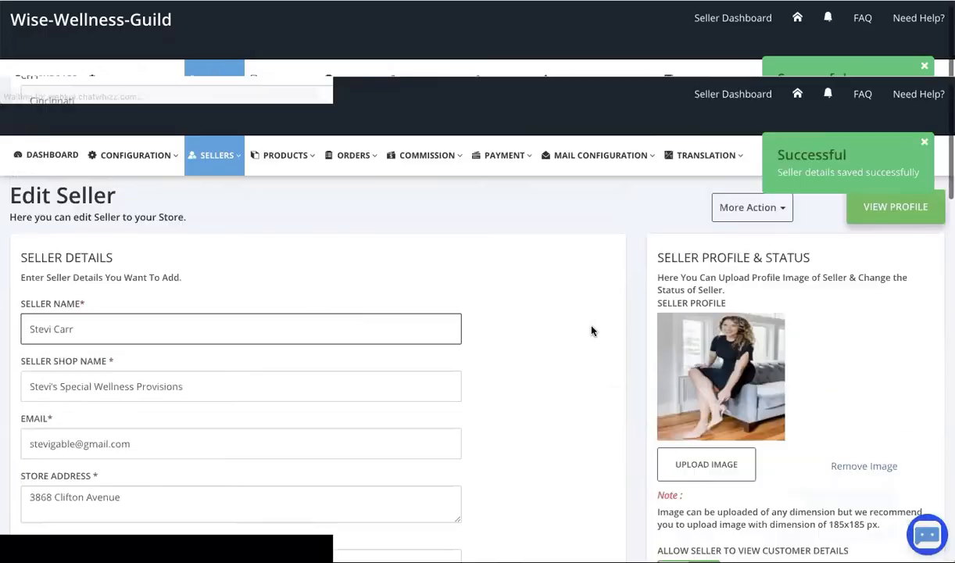
scroll(592, 331, "down", 1)
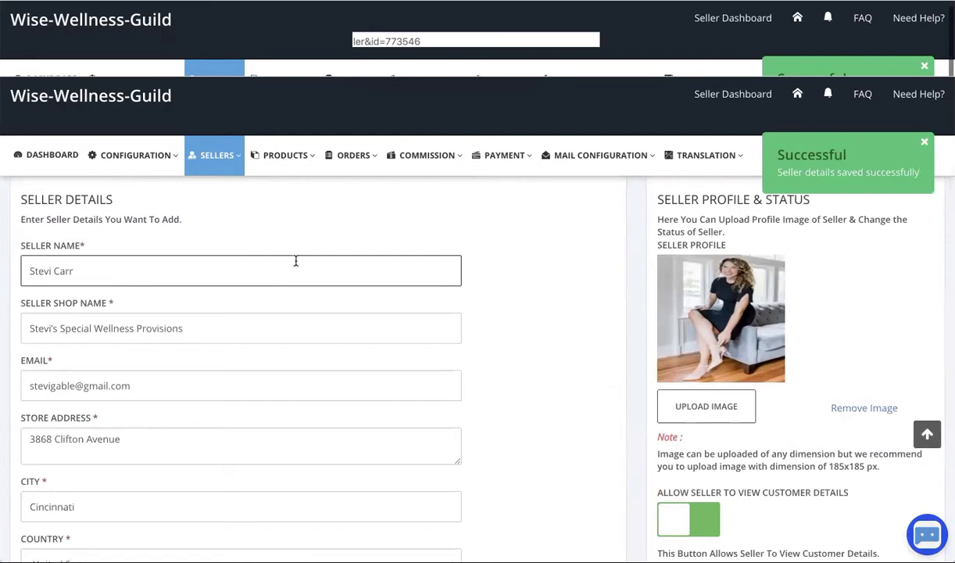
mouse_move(217, 155)
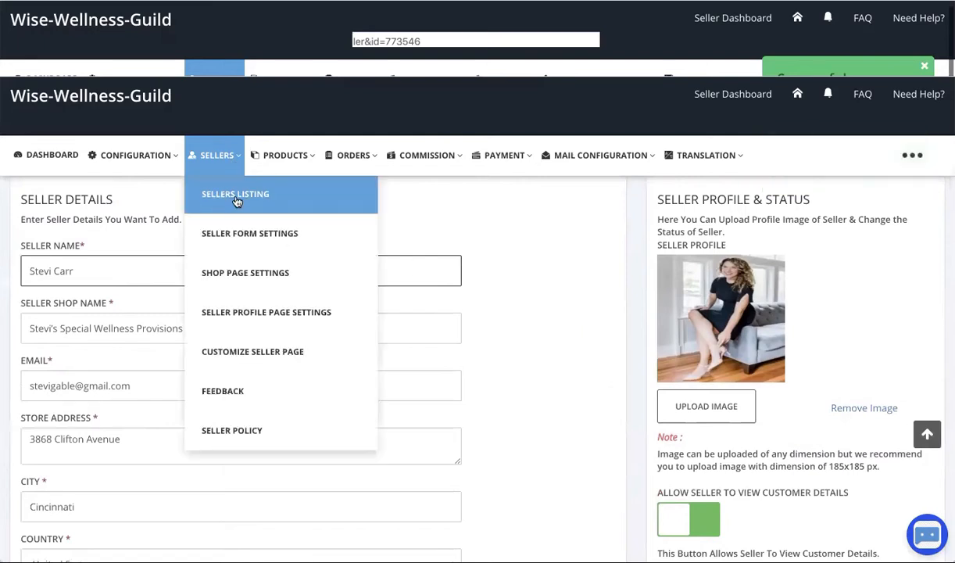
left_click(227, 191)
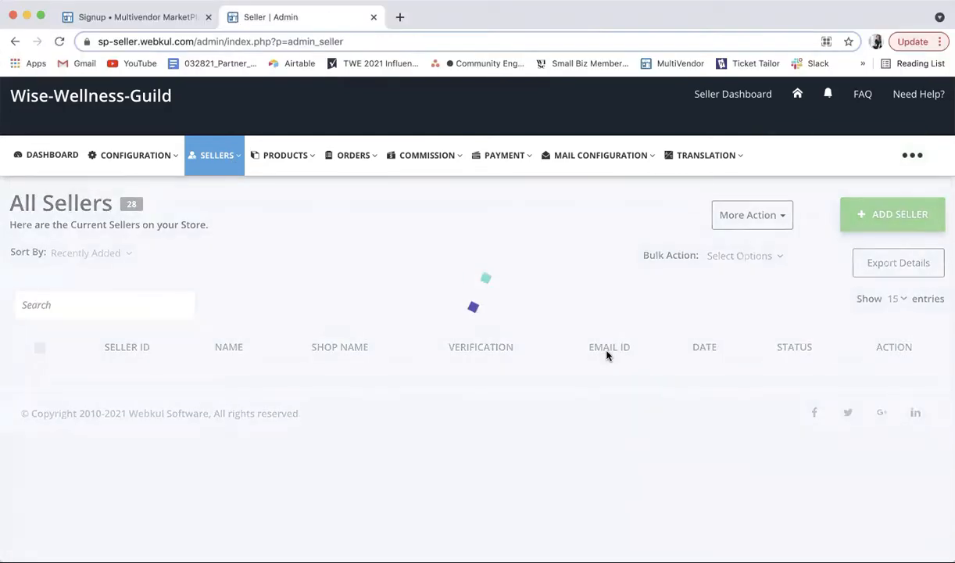
scroll(601, 362, "down", 2)
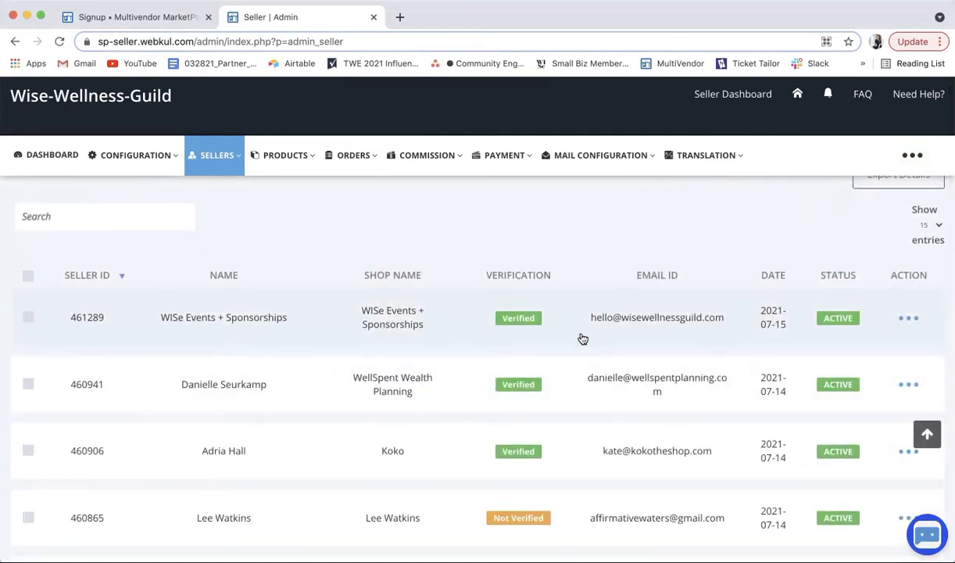
scroll(586, 390, "down", 1)
scroll(586, 392, "down", 1)
scroll(586, 393, "up", 2)
scroll(586, 393, "down", 4)
scroll(586, 392, "down", 12)
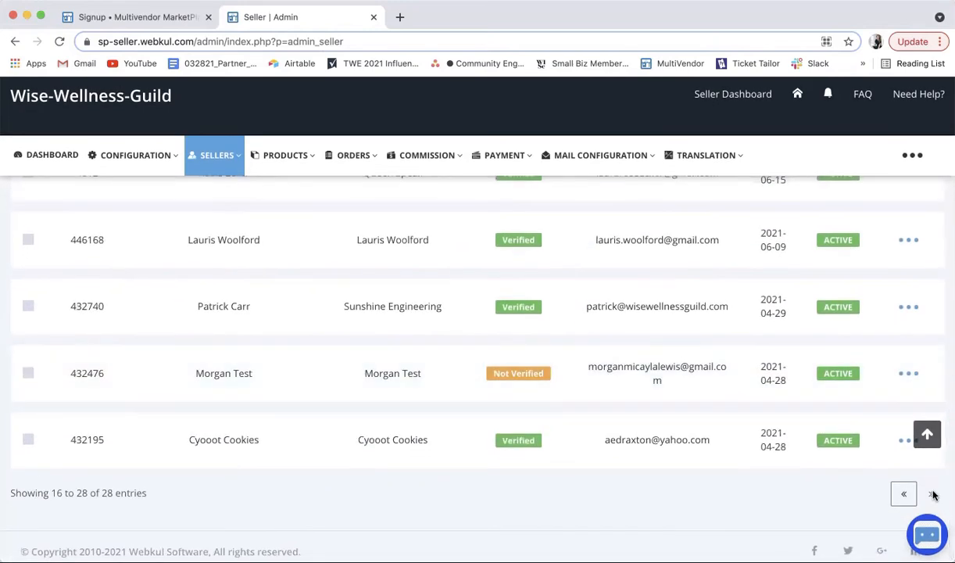
left_click(903, 492)
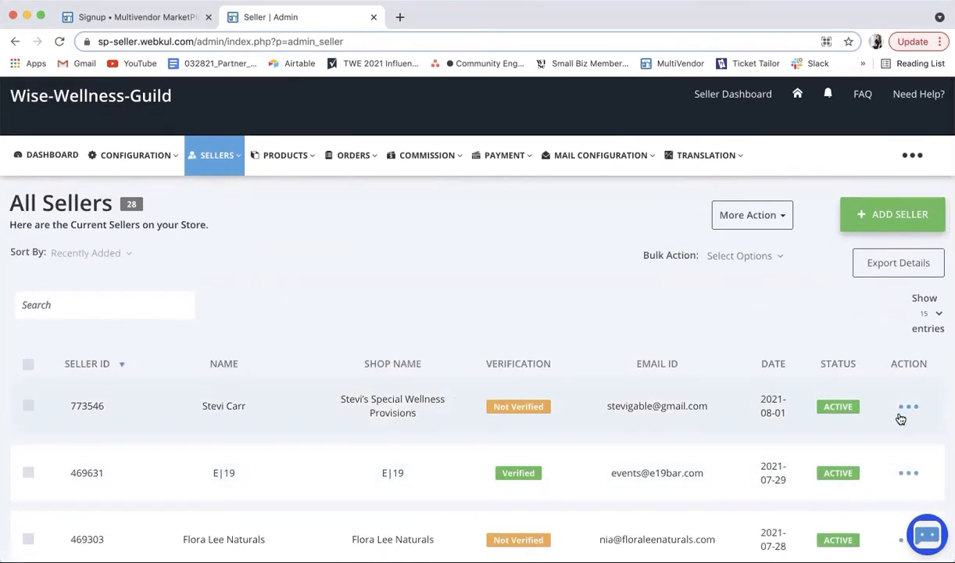
Step: Open and close the Action menu of the newest, not-yet-verified seller
left_click(906, 406)
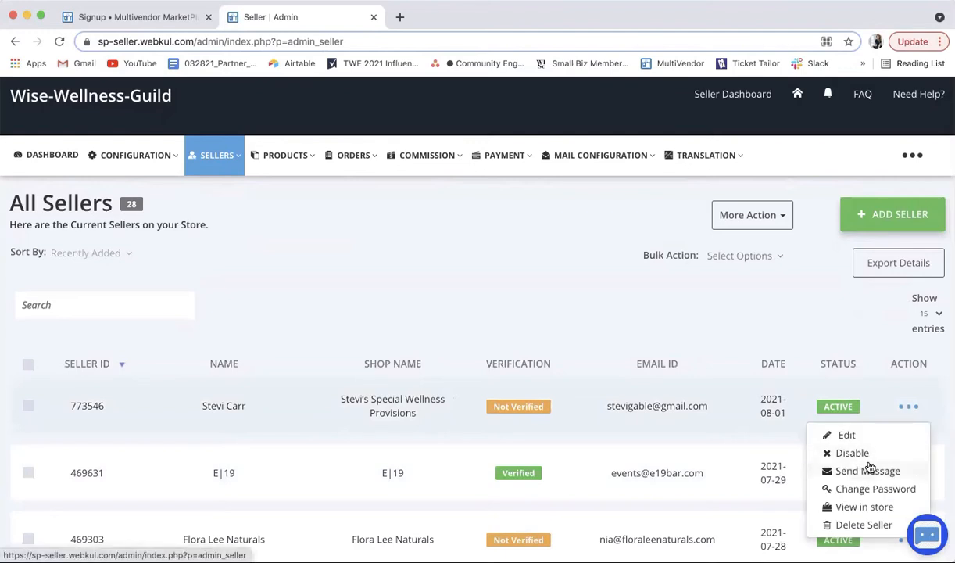
left_click(641, 308)
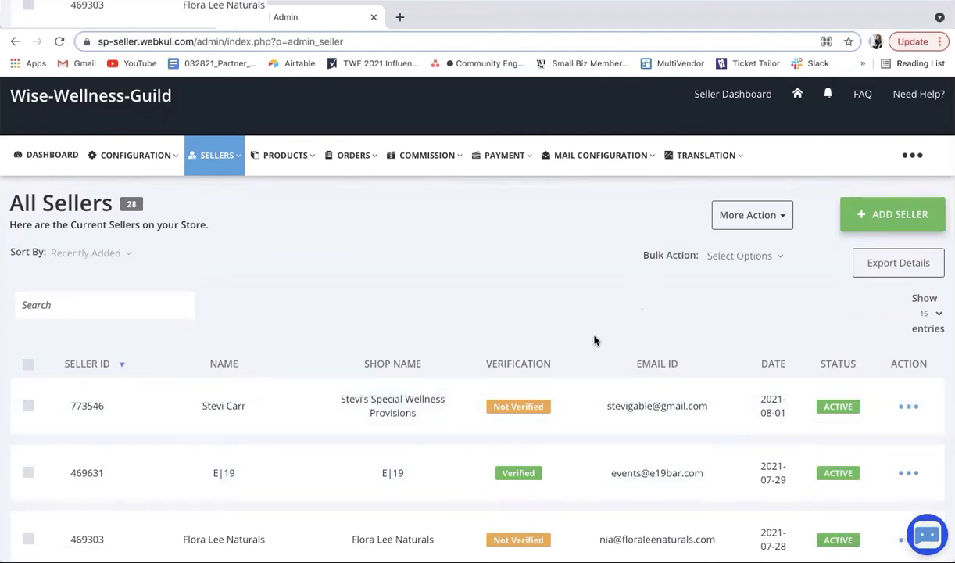
scroll(598, 336, "down", 1)
scroll(594, 340, "up", 1)
Step: From the product listing, start a new product of the Digital Product kind
mouse_move(291, 160)
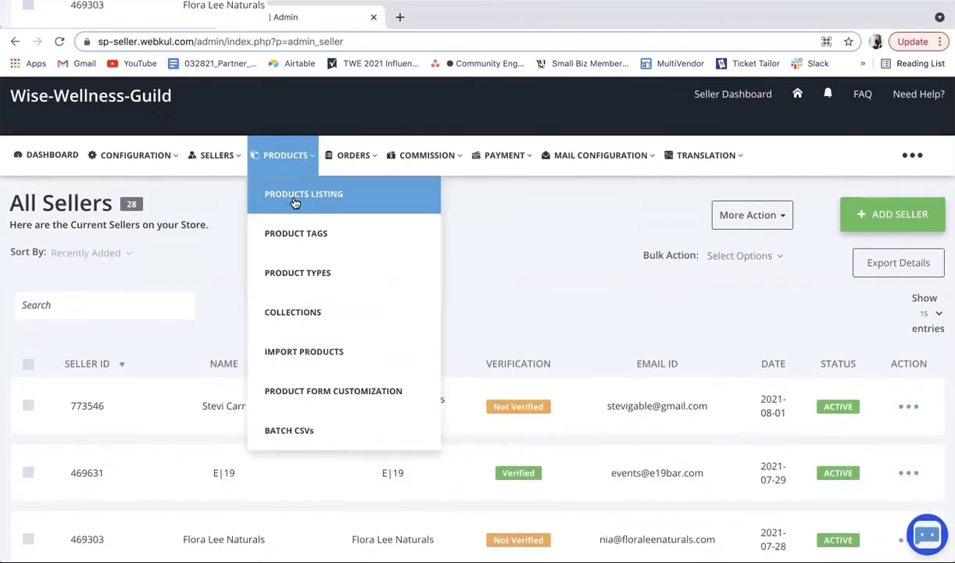
left_click(294, 200)
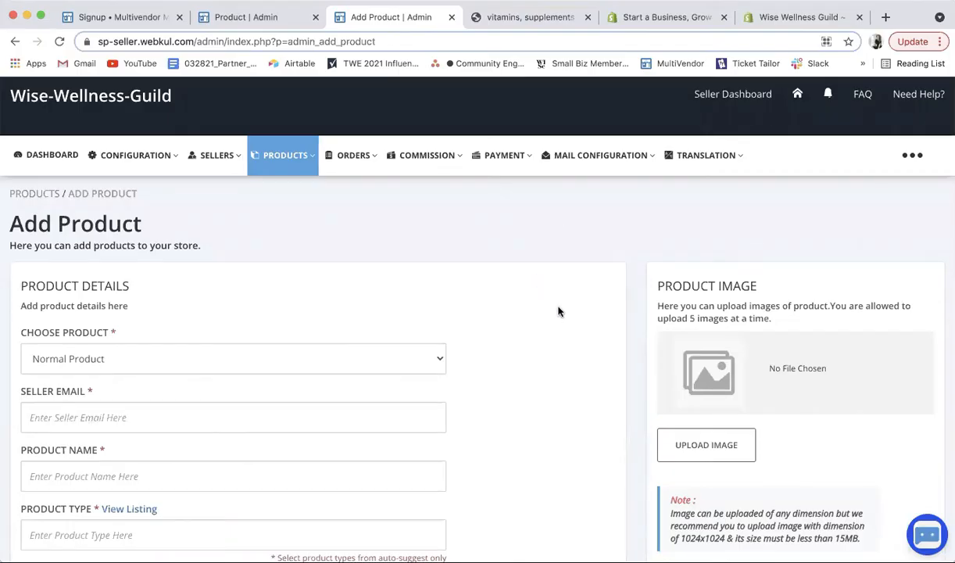
left_click(159, 361)
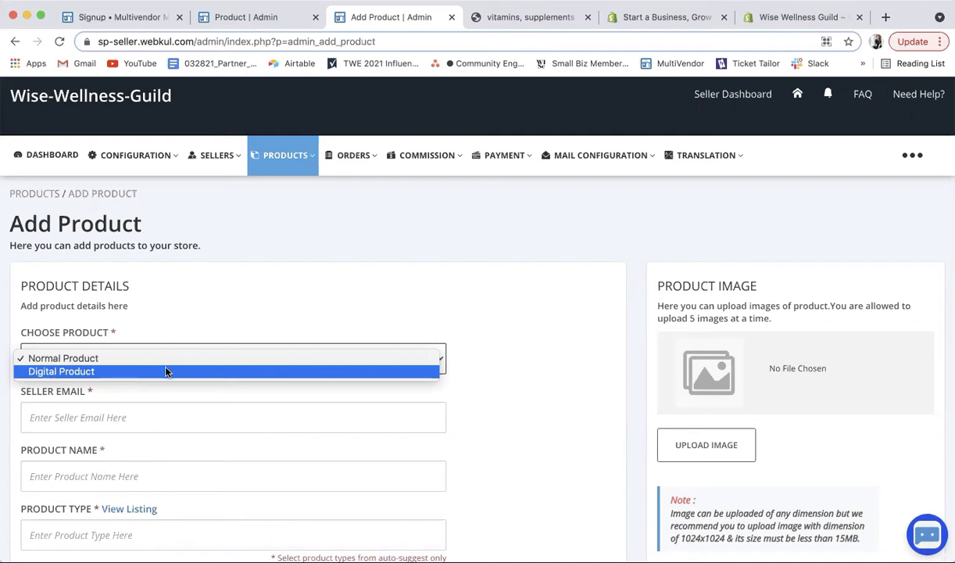
left_click(161, 359)
left_click(154, 372)
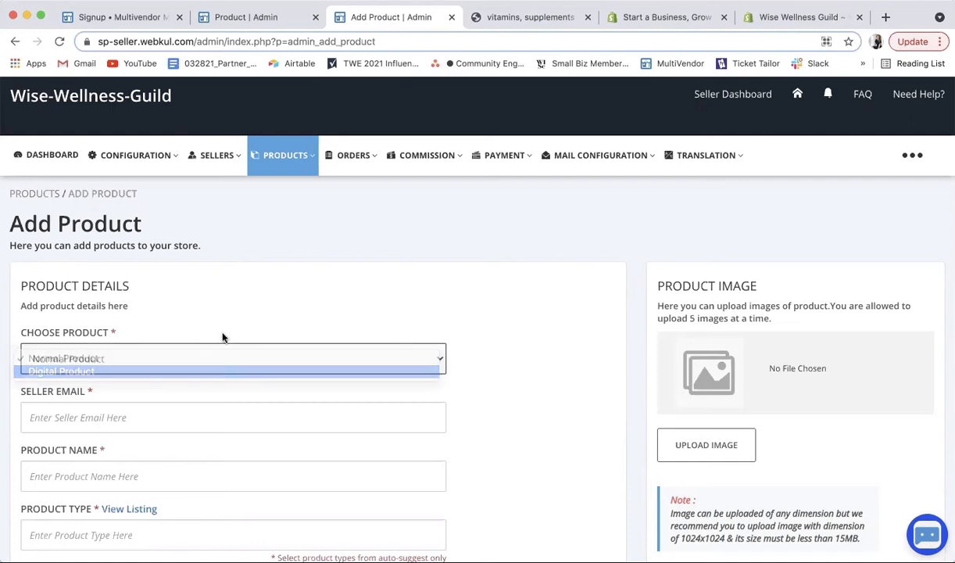
scroll(238, 307, "down", 2)
Step: Pick the seller's e-mail from the suggestions and name the product 'B12 Supplements'
left_click(135, 320)
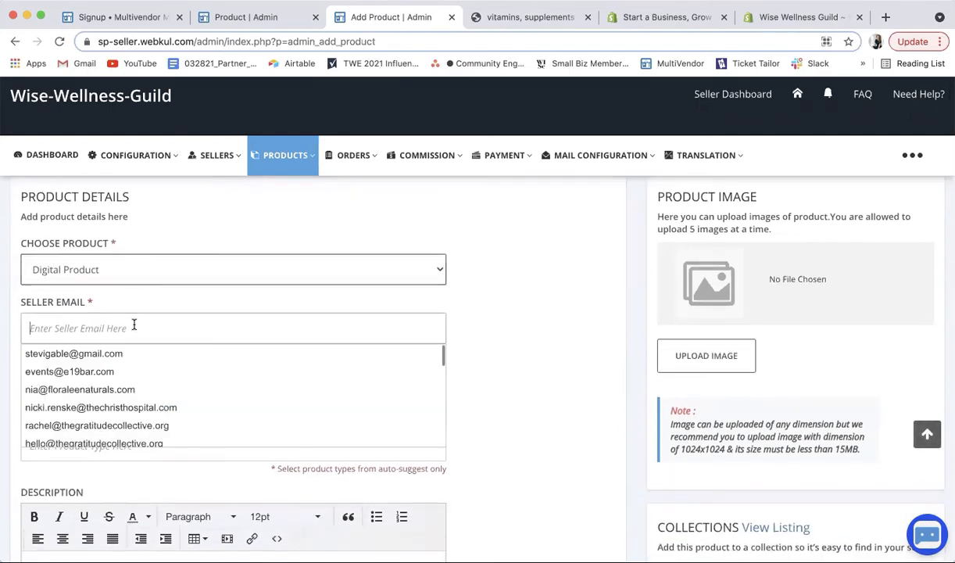
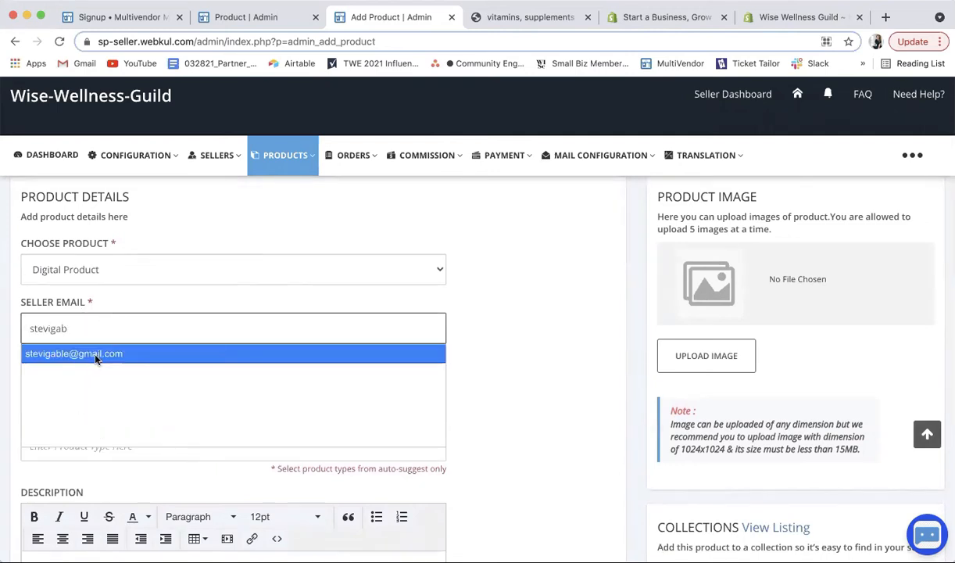
left_click(90, 351)
left_click(144, 386)
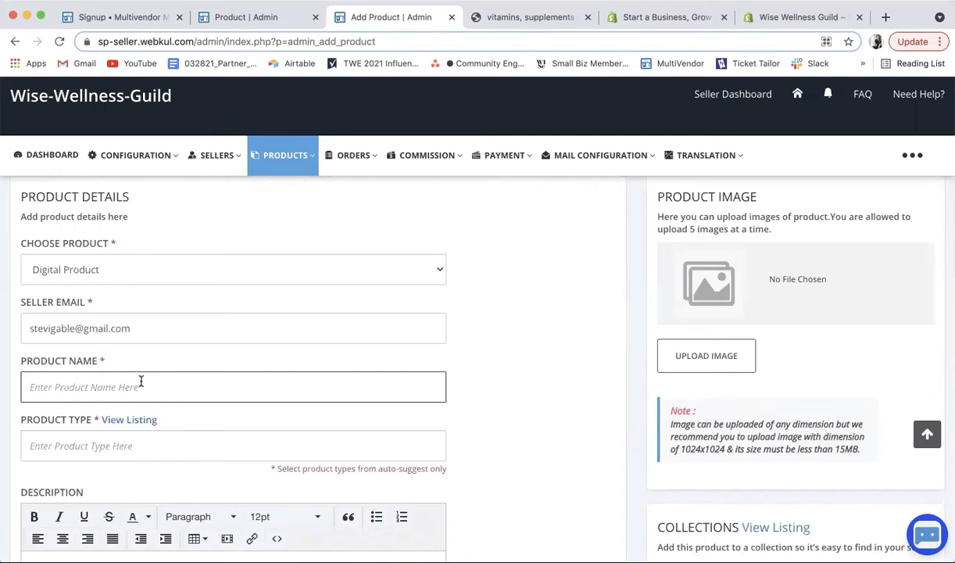
type("B12 Suppliments")
key("BackSpace")
key("BackSpace")
key("BackSpace")
key("BackSpace")
key("BackSpace")
key("BackSpace")
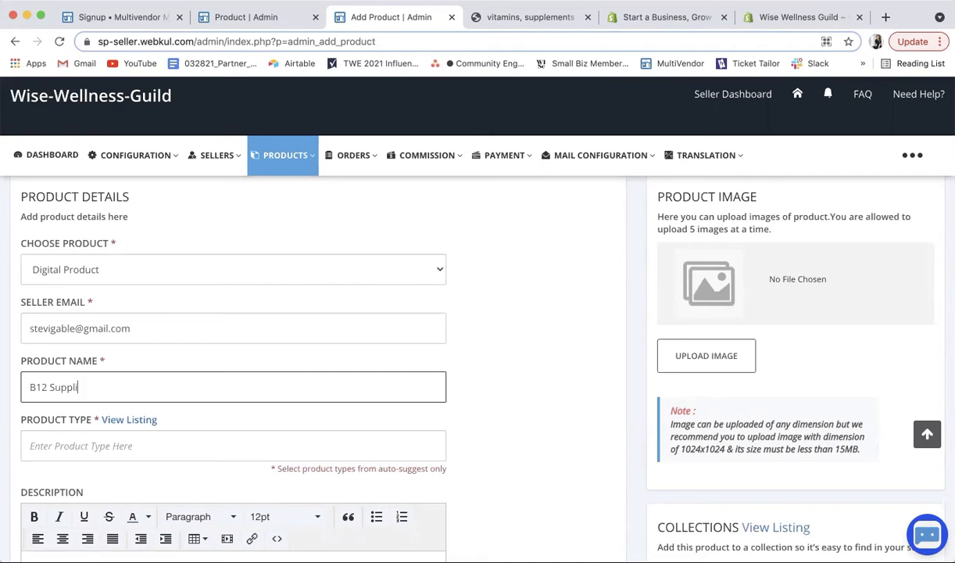
type("ements")
left_click(69, 448)
scroll(176, 391, "down", 3)
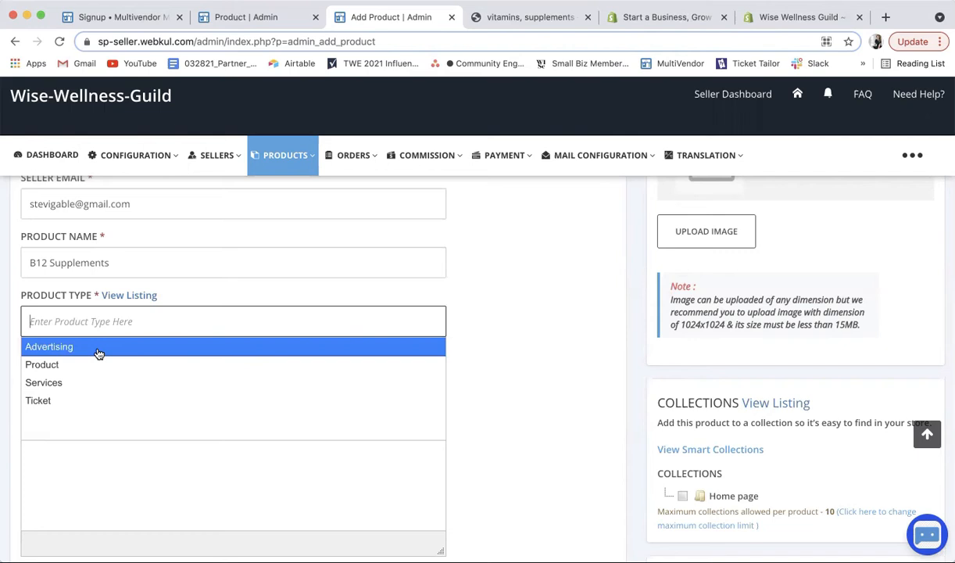
Step: Set Product Type to Advertising and describe it as 'get the world's best b12 supplements'
left_click(97, 351)
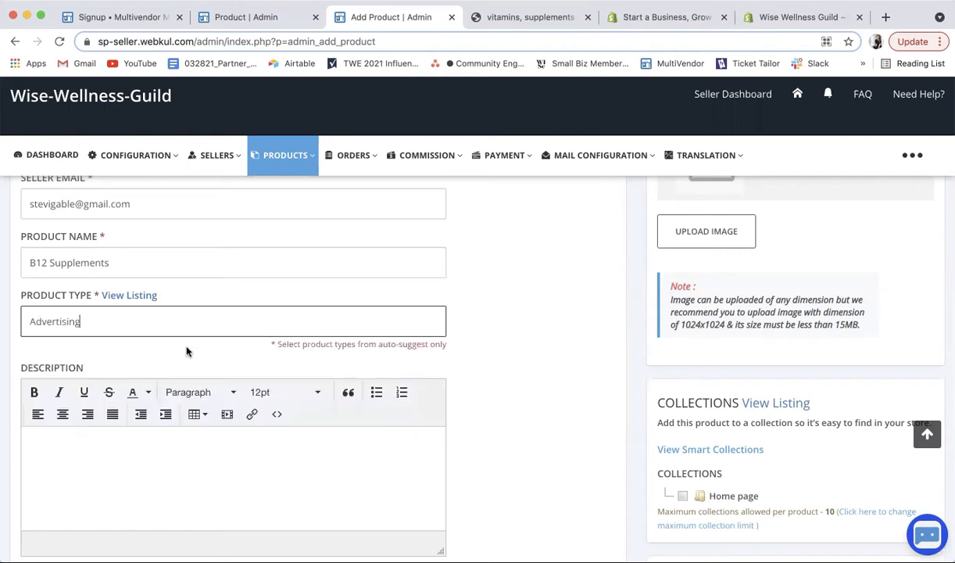
scroll(192, 354, "down", 2)
scroll(192, 353, "down", 1)
left_click(100, 340)
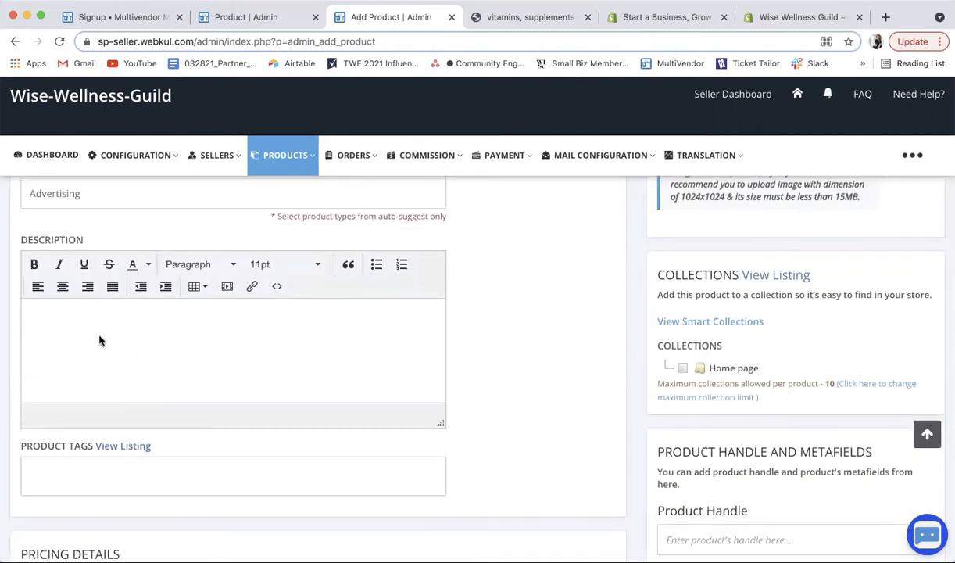
type("get the world's best b1")
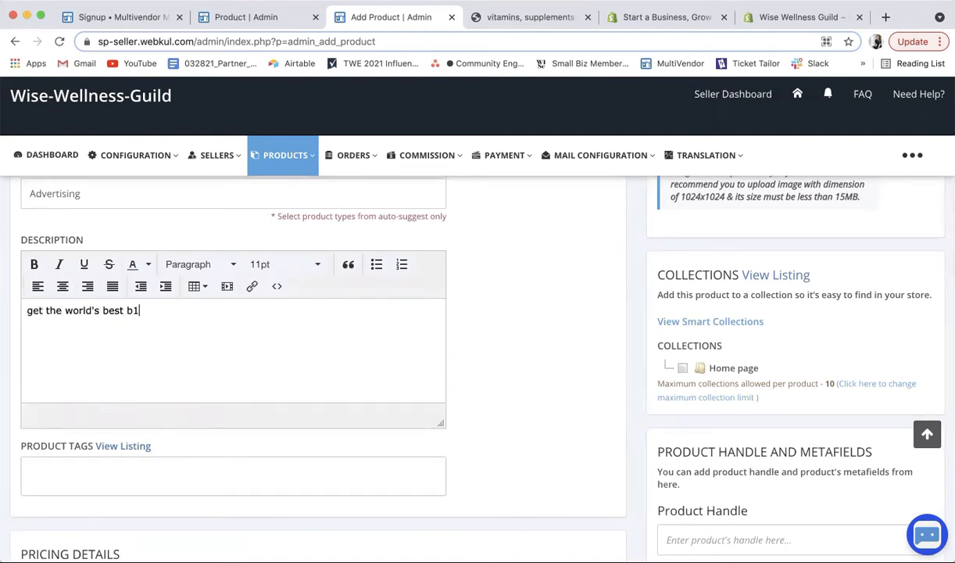
type("lements")
scroll(102, 383, "down", 5)
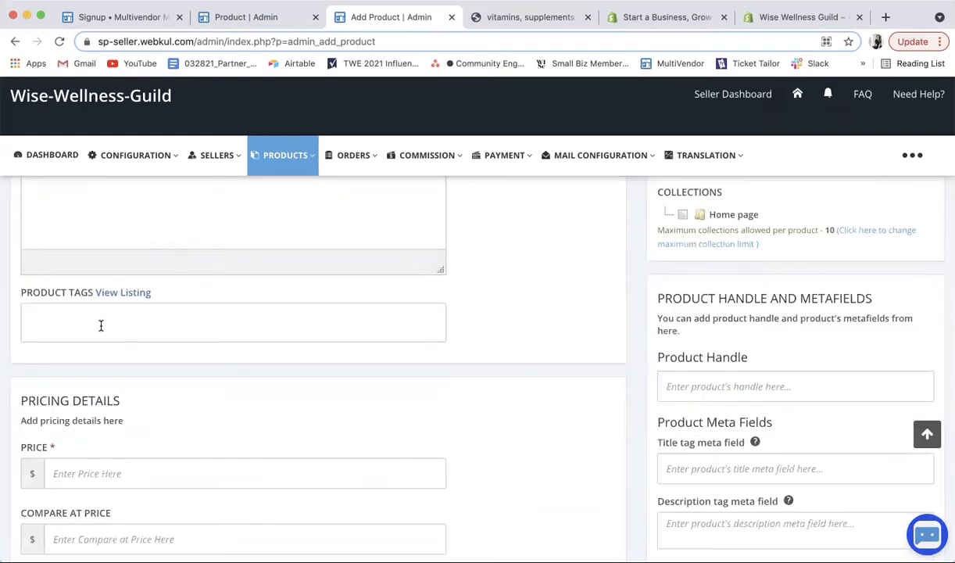
Step: Enter 20 as the price, and clear the 25 briefly typed into Compare at Price
scroll(209, 332, "down", 3)
left_click(181, 296)
scroll(180, 295, "down", 3)
left_click(155, 272)
type("20")
left_click(109, 340)
type("25")
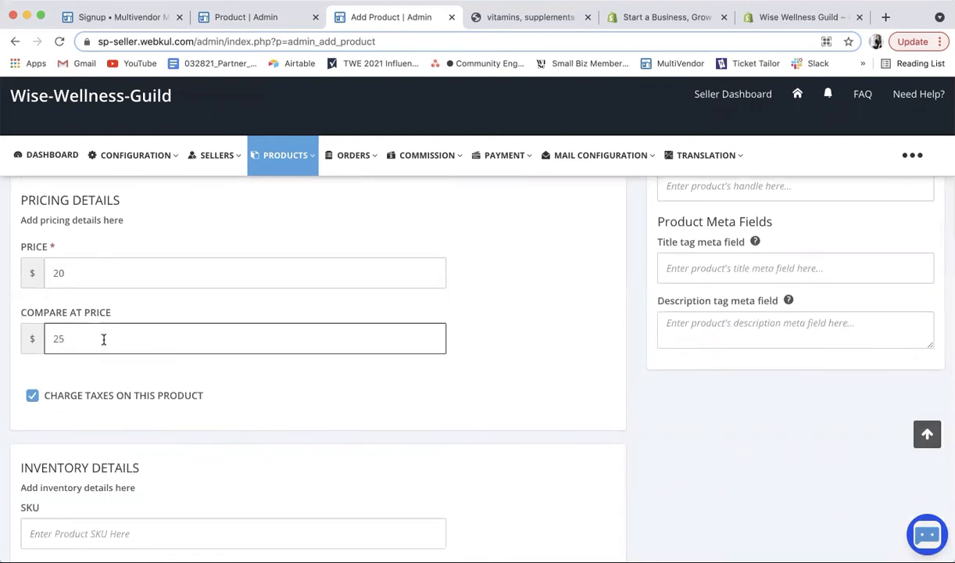
key("BackSpace")
key("BackSpace")
scroll(342, 364, "down", 1)
scroll(235, 365, "down", 4)
scroll(209, 364, "down", 3)
Step: Fill in the product's SKU field
left_click(104, 207)
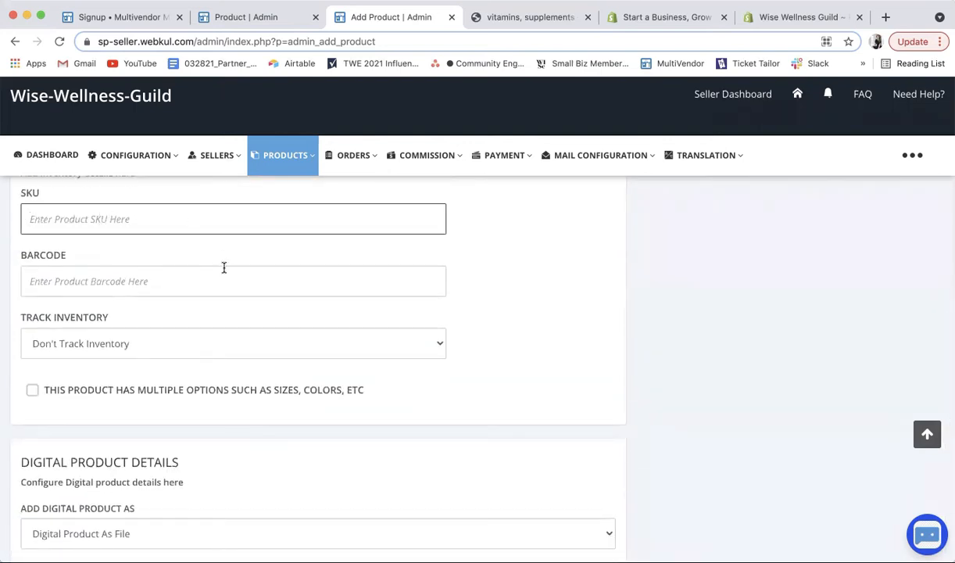
type("S")
left_click_drag(31, 211, 82, 215)
left_click(82, 215)
scroll(128, 256, "down", 1)
scroll(130, 261, "down", 2)
scroll(140, 288, "down", 1)
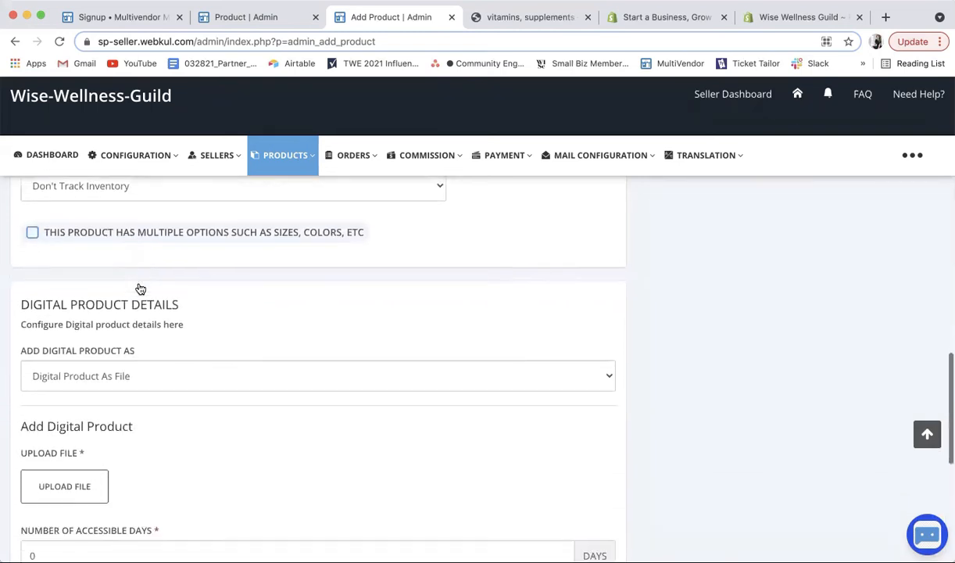
scroll(140, 287, "down", 2)
left_click(122, 301)
left_click(124, 314)
scroll(195, 320, "down", 1)
left_click(173, 349)
scroll(213, 348, "down", 2)
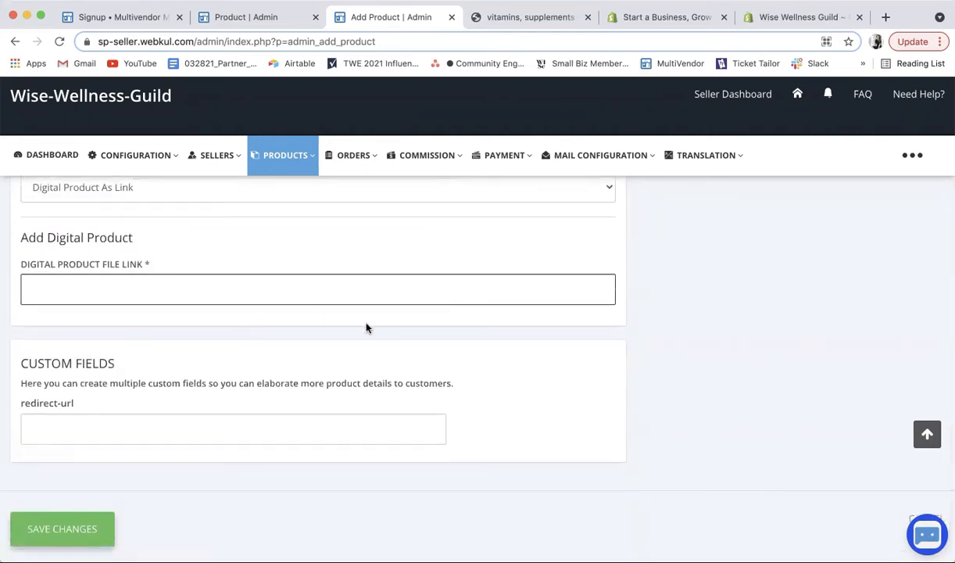
type("www.wisewellnessguild.com")
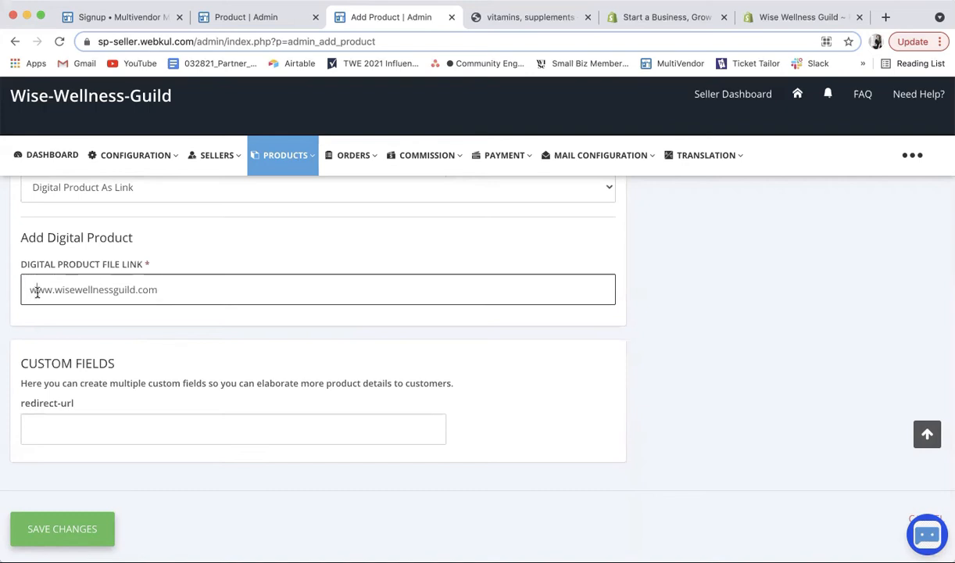
left_click_drag(30, 289, 158, 290)
key("super+c")
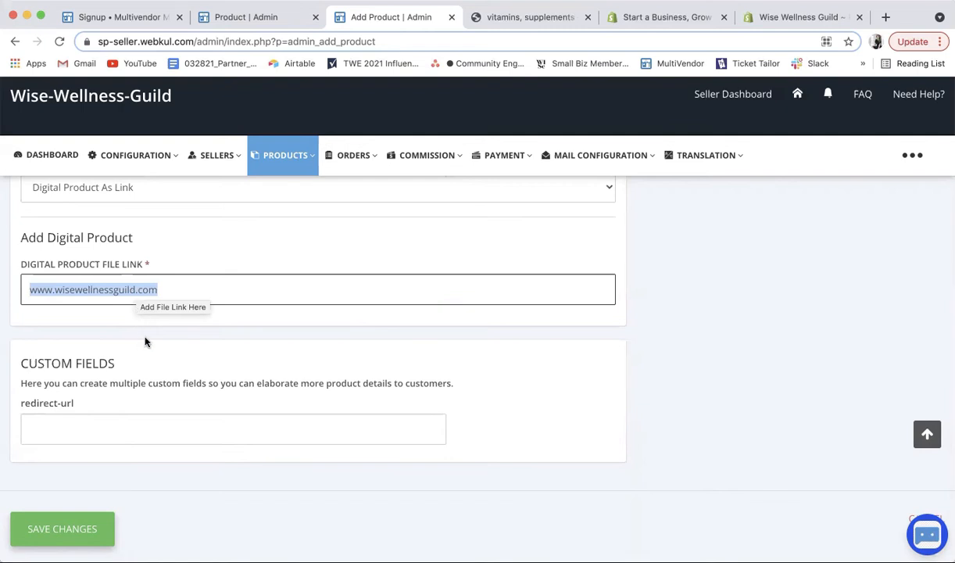
left_click(94, 422)
key("super+v")
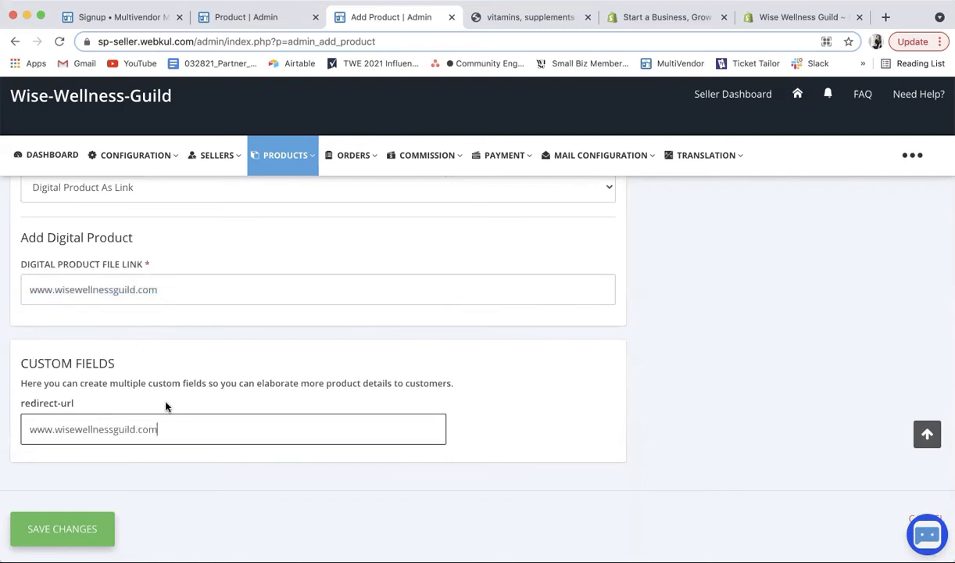
left_click(141, 281)
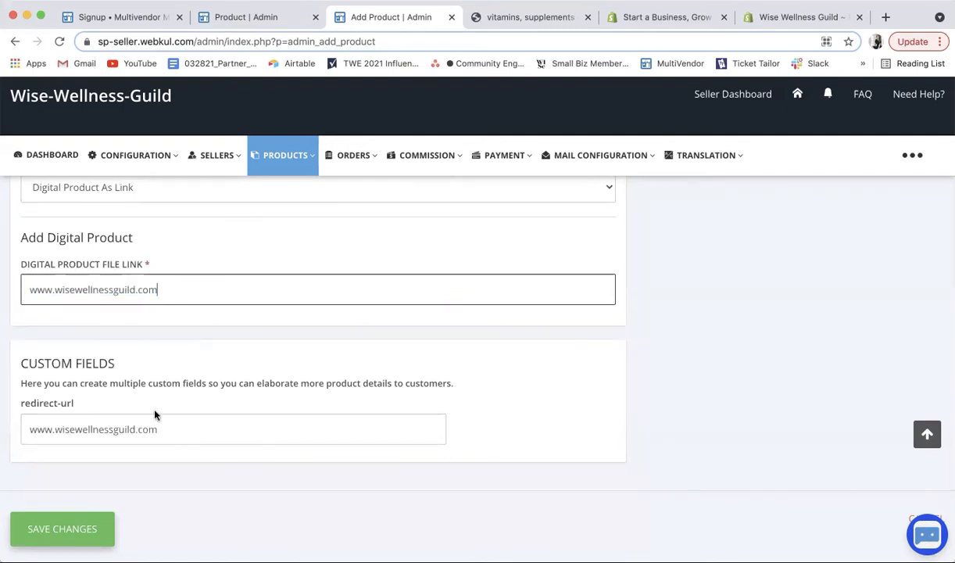
Step: Scroll through the whole product form, then start an image upload from the Desktop screenshots
scroll(171, 293, "up", 5)
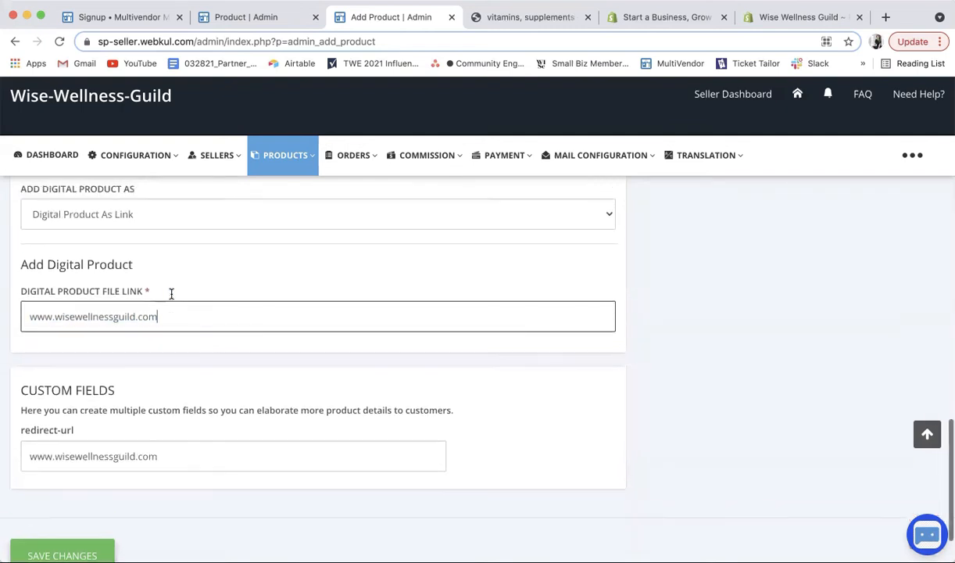
scroll(171, 297, "up", 5)
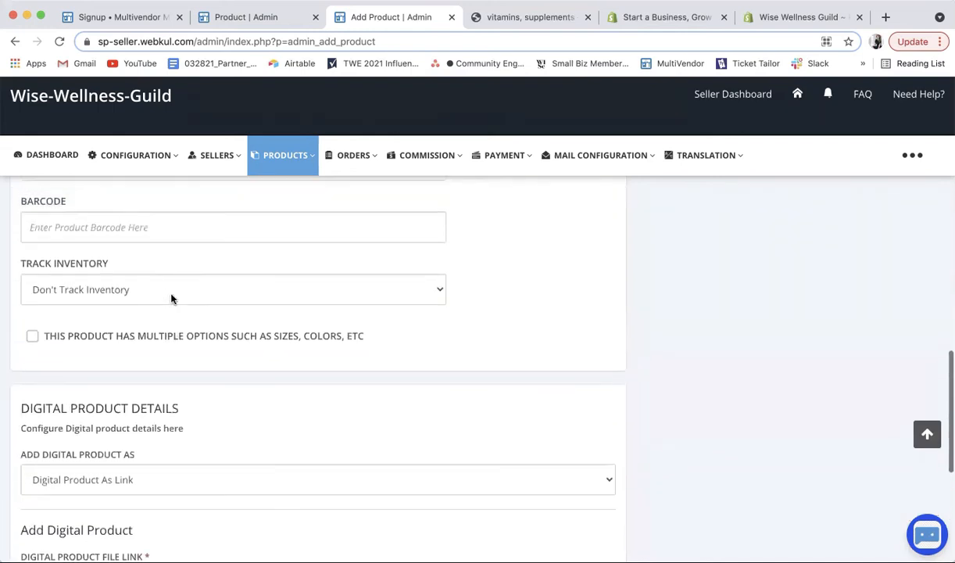
scroll(110, 267, "up", 6)
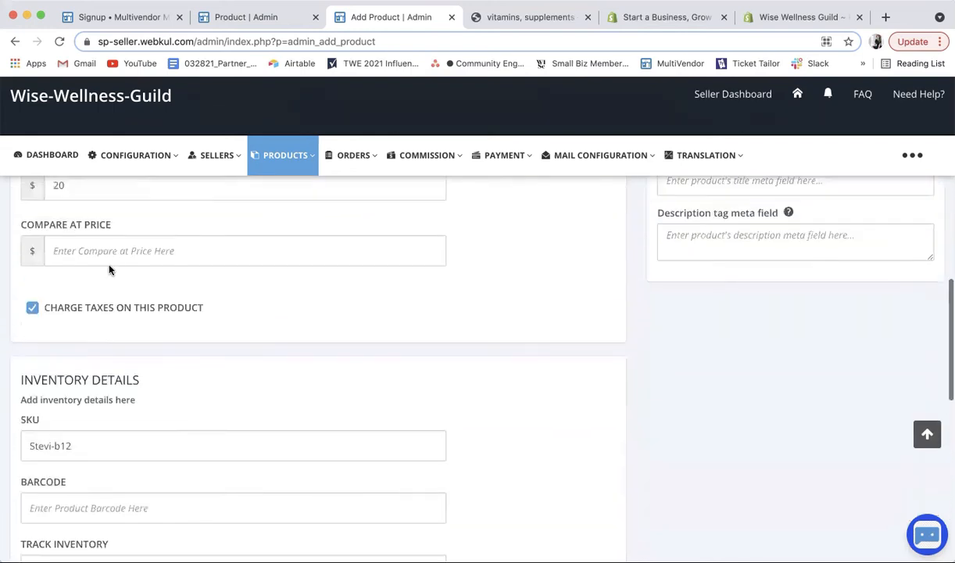
scroll(109, 270, "up", 3)
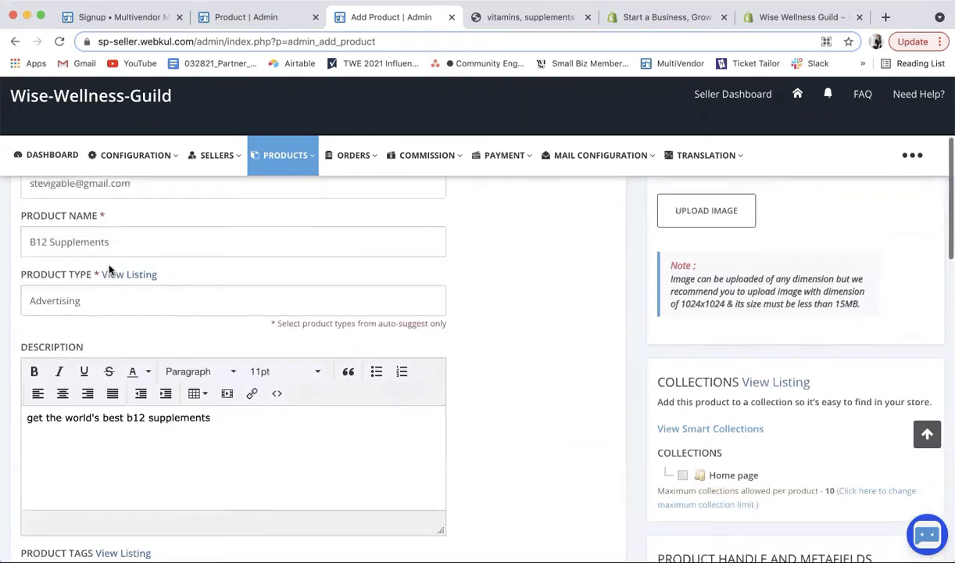
scroll(109, 266, "down", 1)
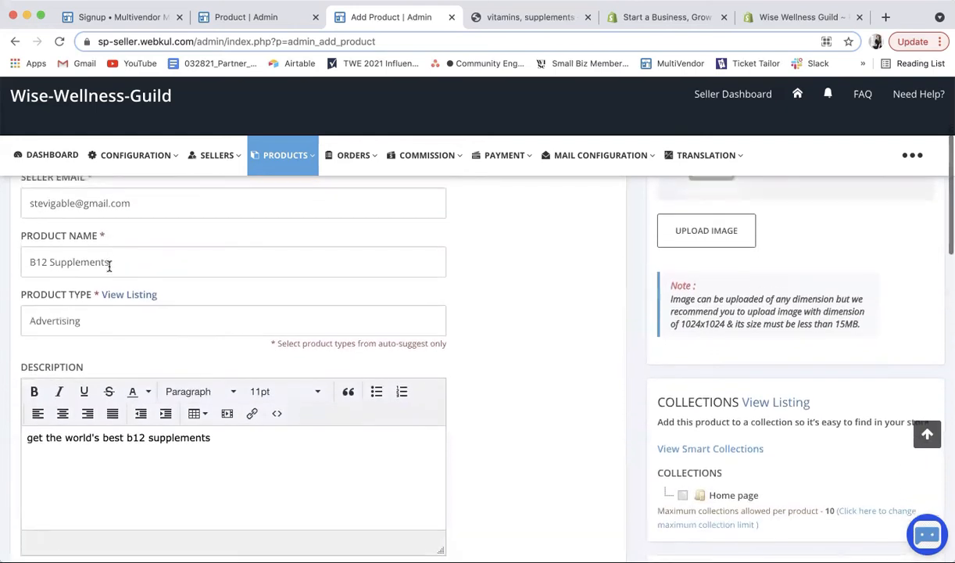
scroll(288, 408, "down", 1)
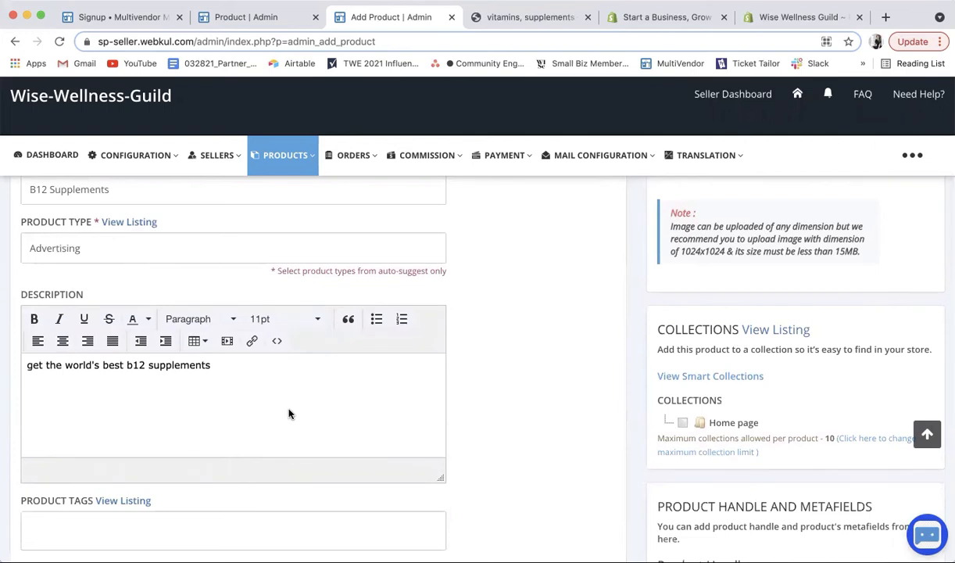
scroll(340, 399, "down", 2)
scroll(341, 400, "down", 3)
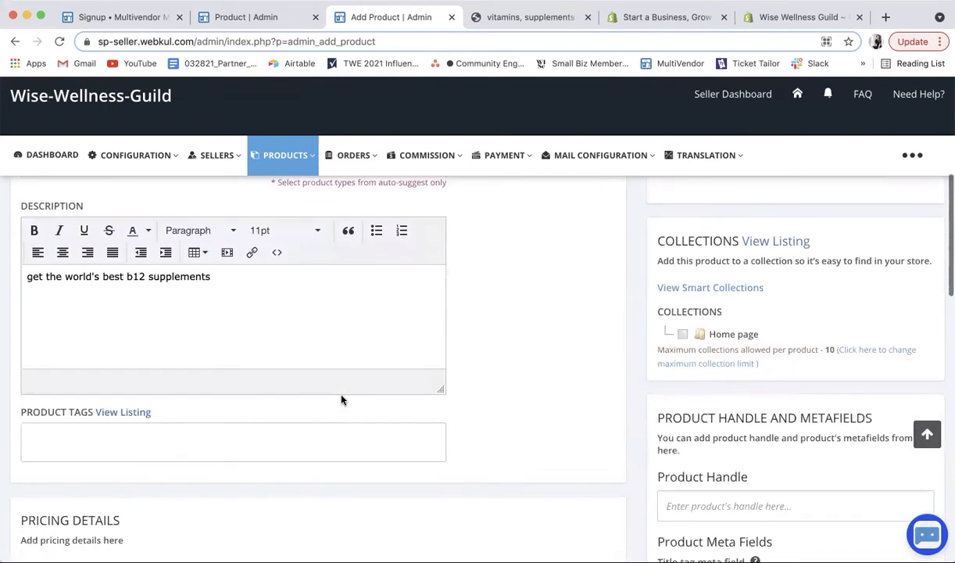
scroll(341, 399, "down", 20)
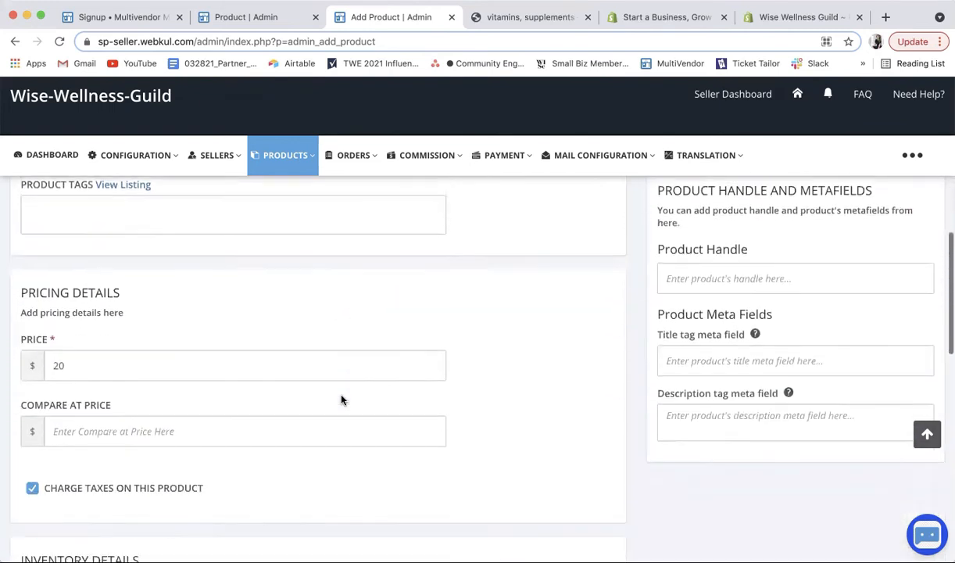
scroll(341, 397, "down", 5)
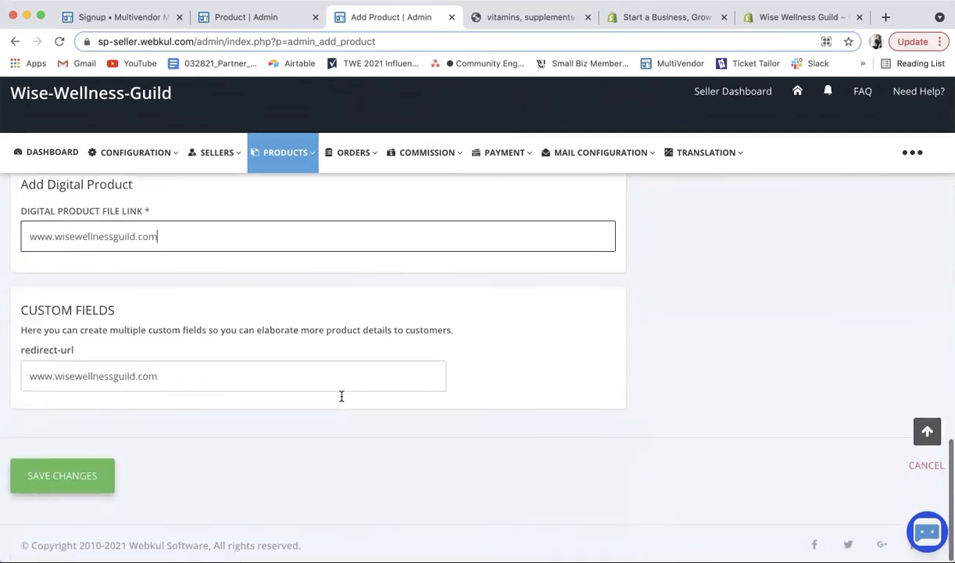
scroll(704, 334, "up", 20)
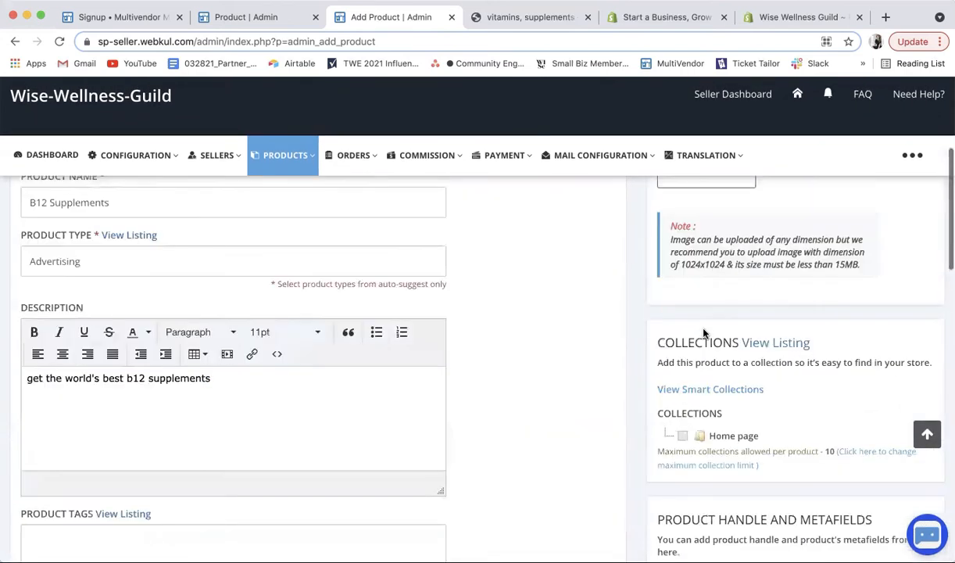
left_click(698, 433)
scroll(296, 227, "down", 8)
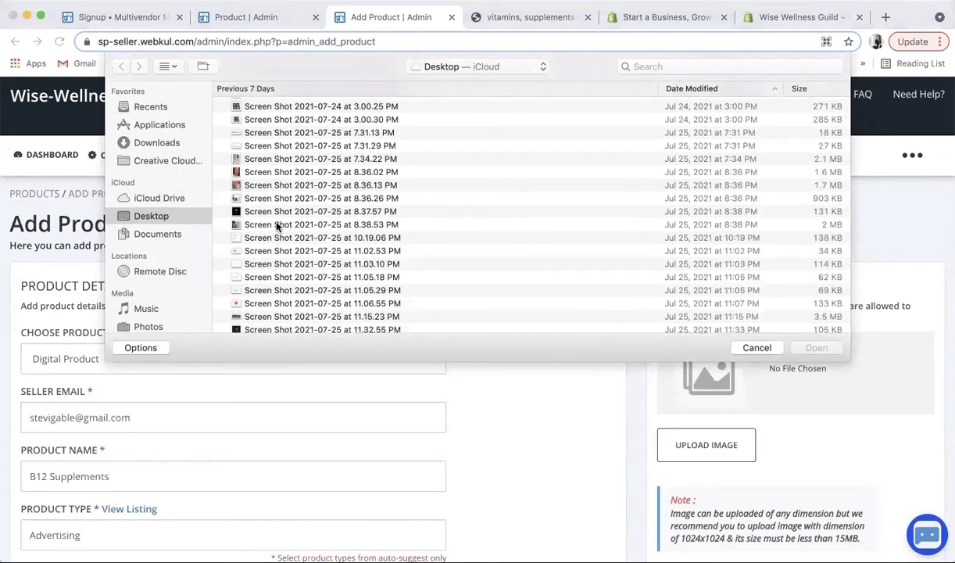
Step: Upload 'Screen Shot 2021-07-25 at 8.38.53 PM' as the product image
left_click(295, 226)
left_click(818, 348)
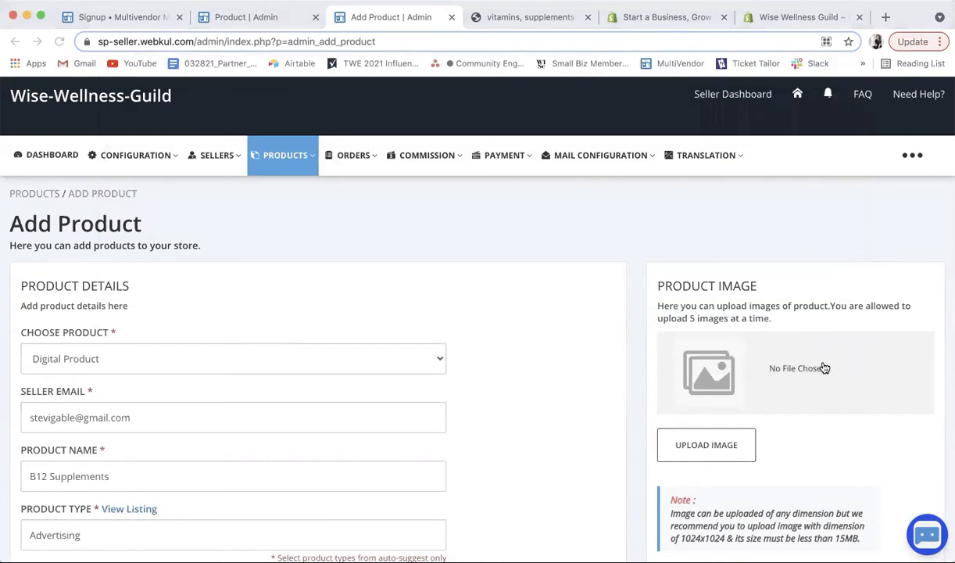
scroll(829, 443, "down", 10)
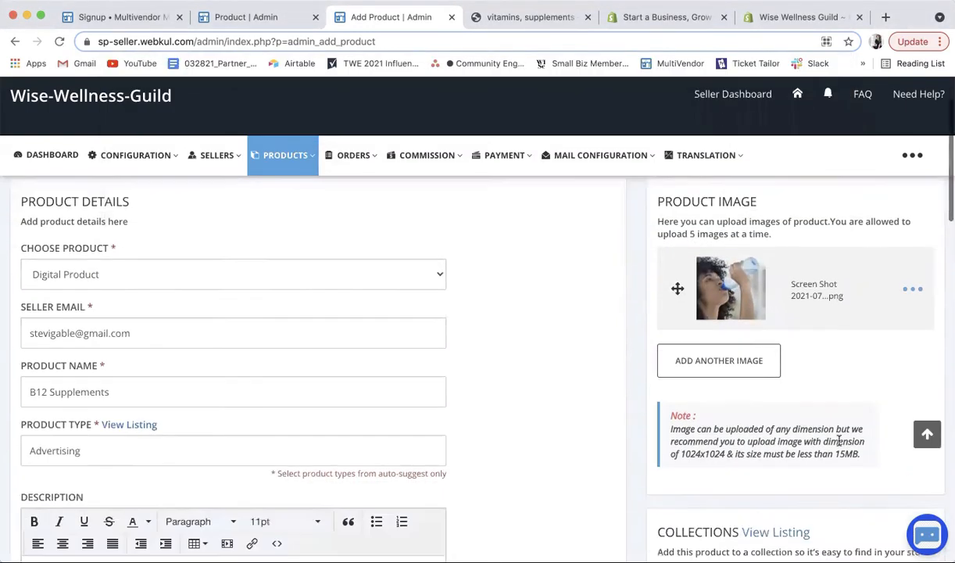
scroll(840, 445, "down", 3)
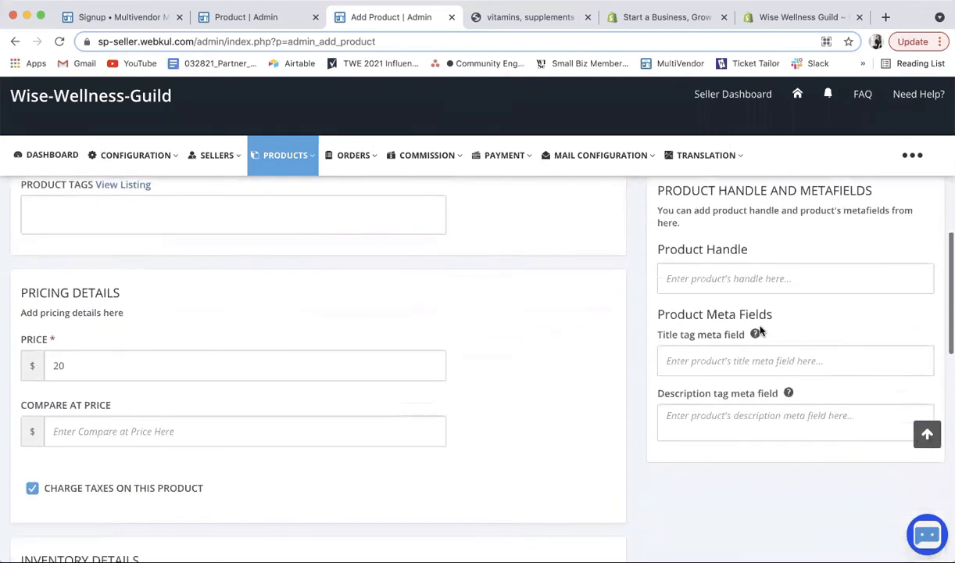
Step: Enter the product handle 'Stevia b12 supplements', inserting 'amazing' before b12
left_click(720, 280)
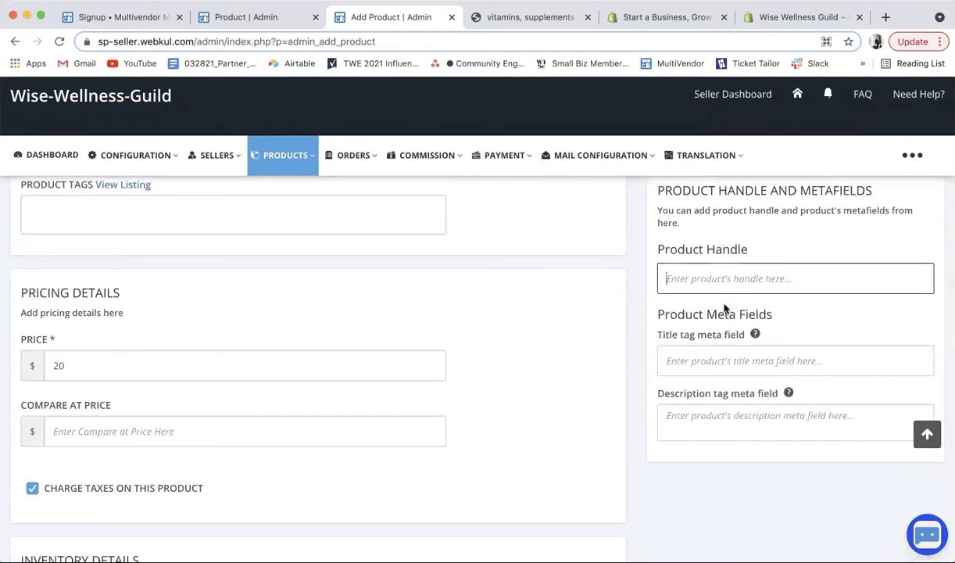
type("Stevia")
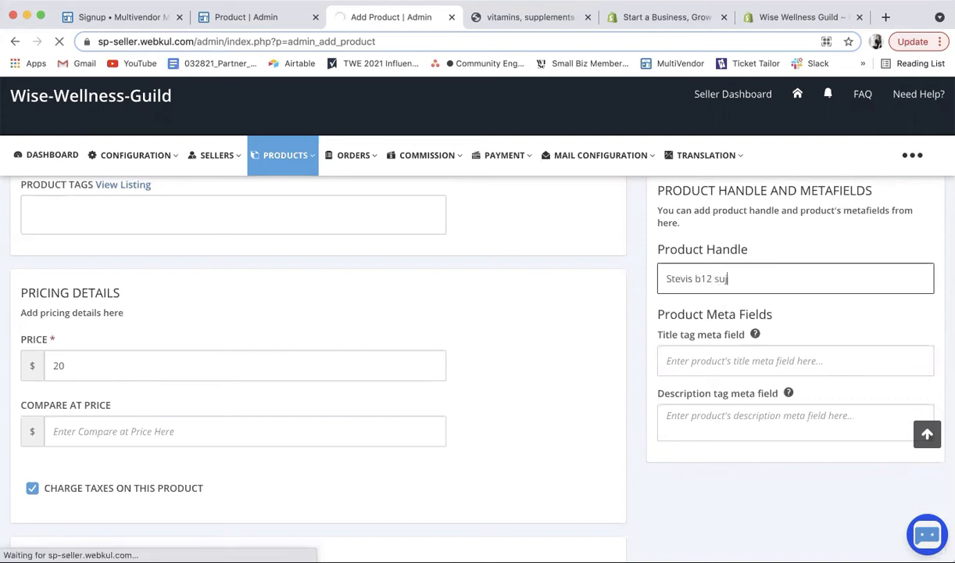
type(" b12 supplements")
left_click(695, 280)
type("a,")
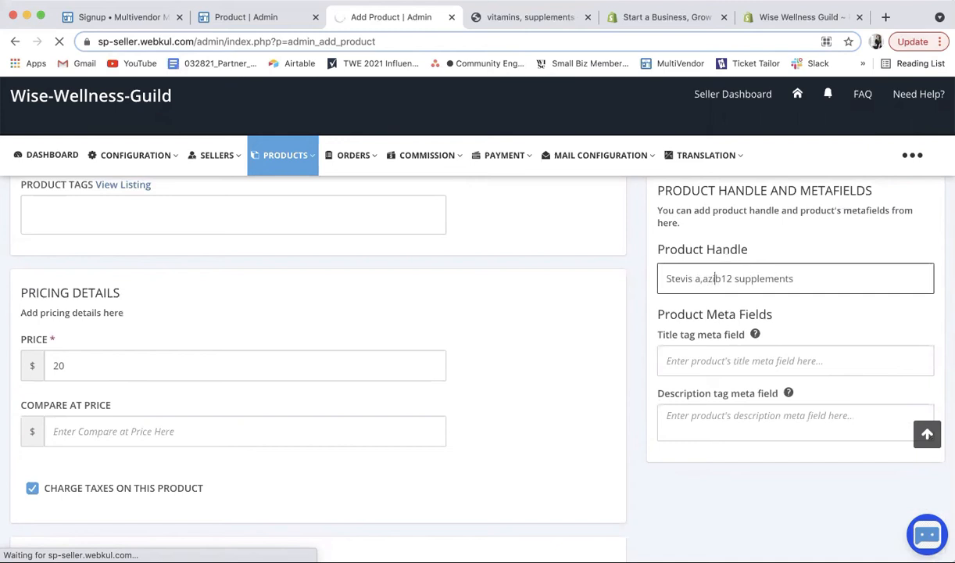
key("BackSpace")
key("BackSpace")
type("amazing")
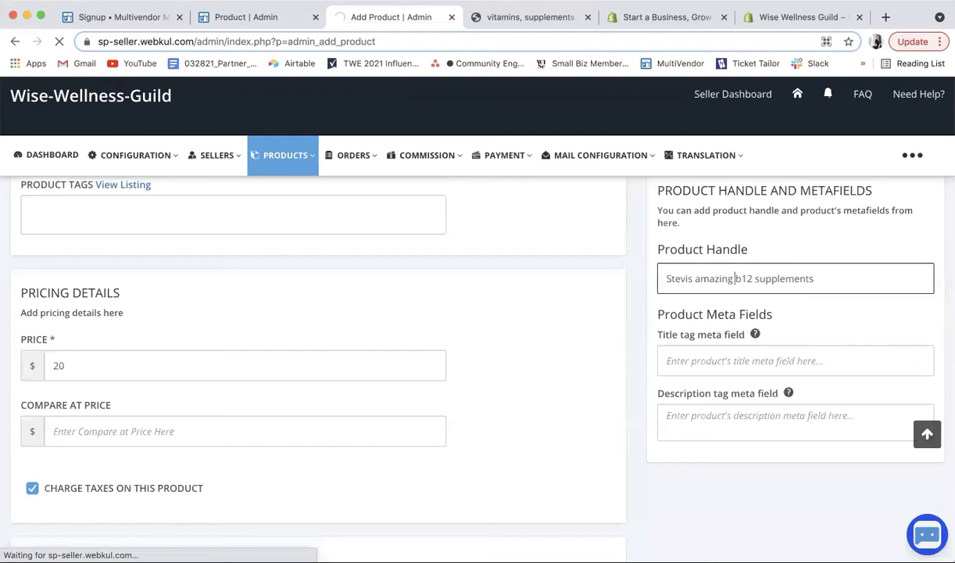
scroll(751, 377, "down", 10)
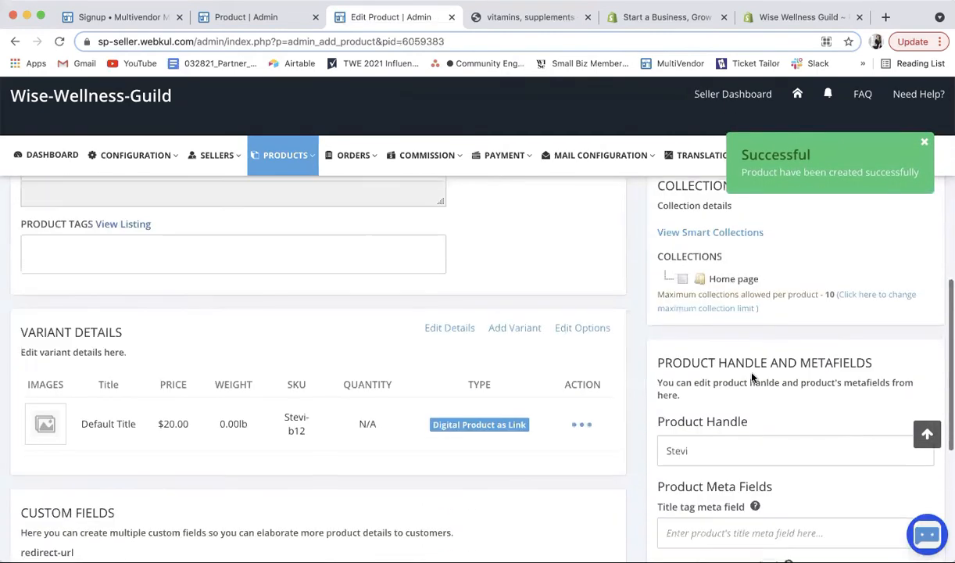
Step: Enter 'best supplements in the world' in the description meta field
left_click(733, 296)
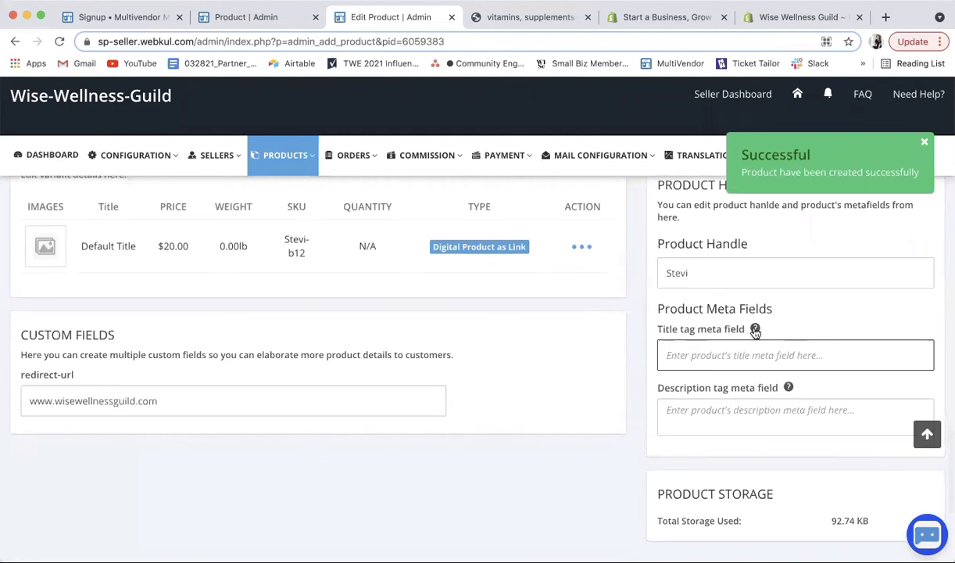
mouse_move(756, 331)
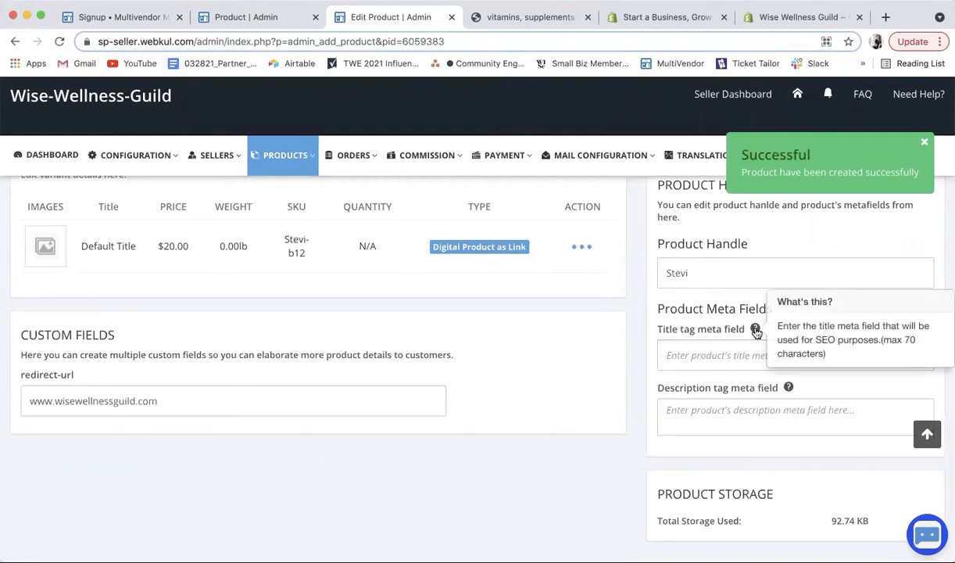
left_click(717, 355)
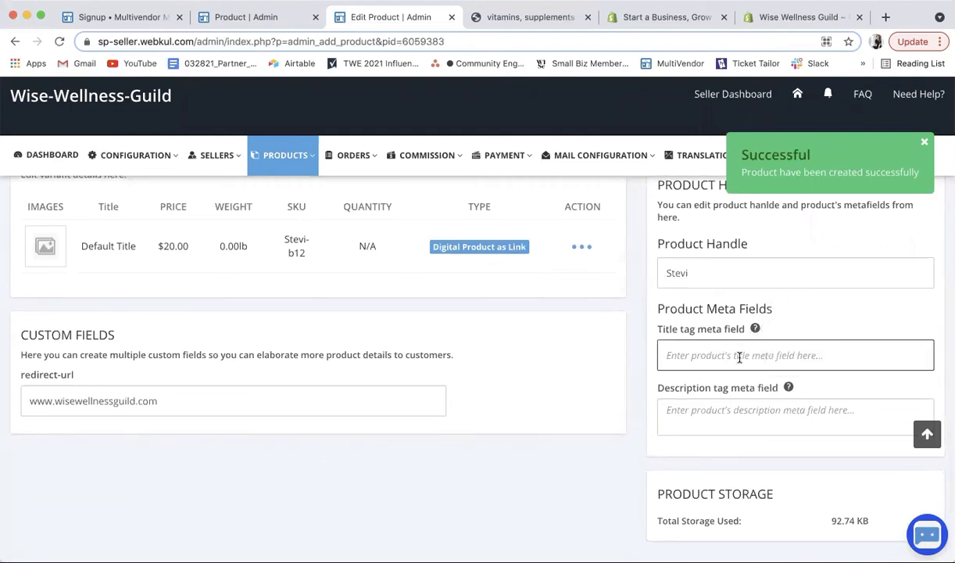
scroll(731, 356, "down", 1)
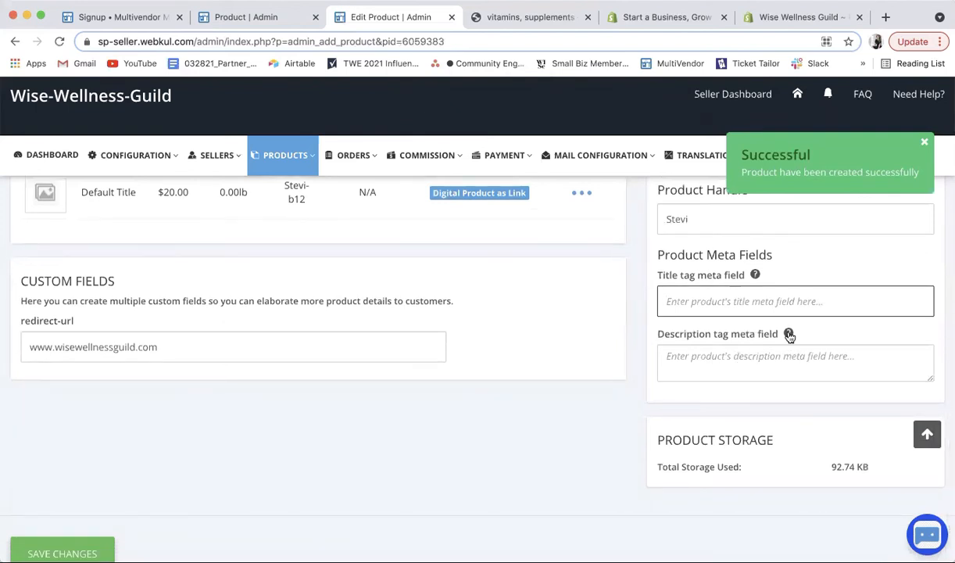
scroll(790, 335, "down", 1)
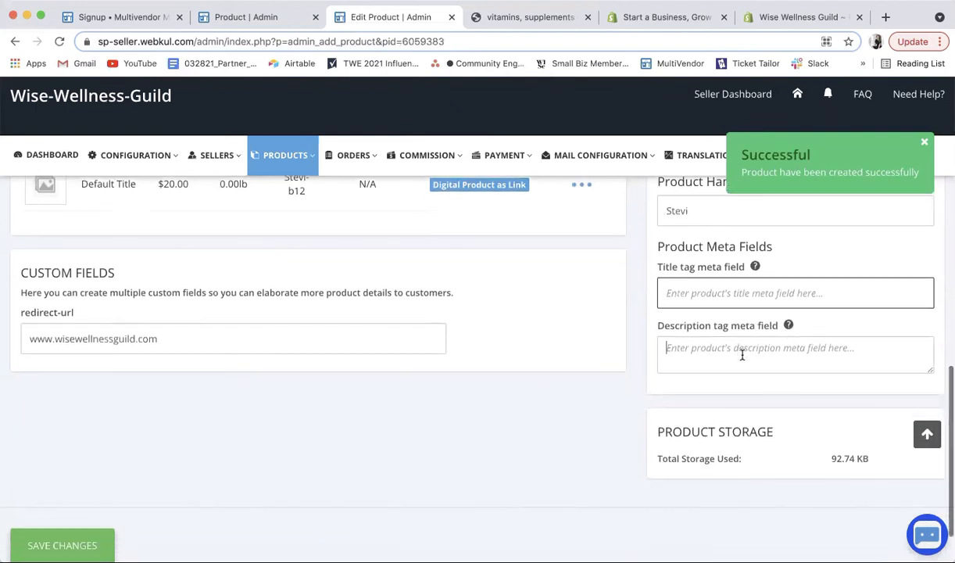
left_click(751, 360)
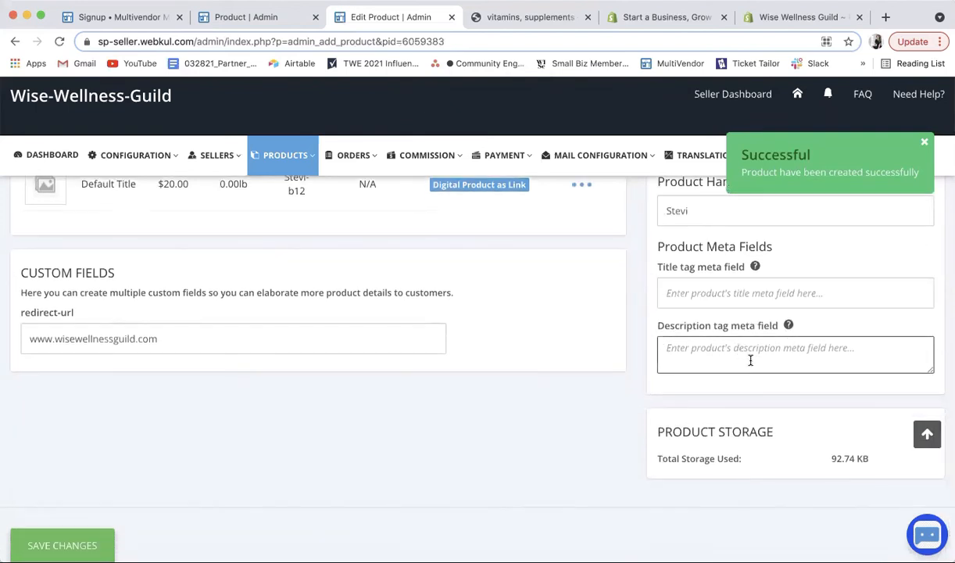
left_click(789, 326)
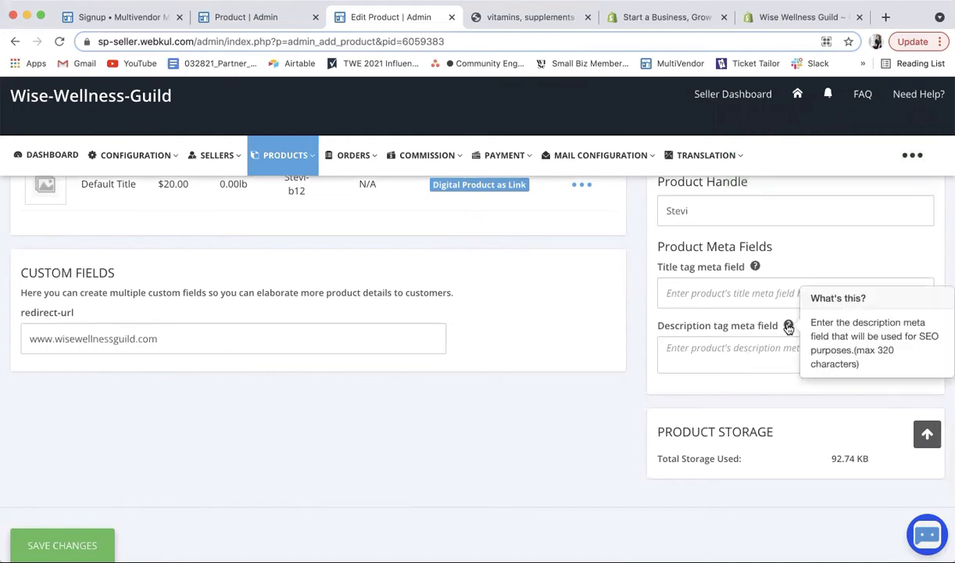
left_click(721, 347)
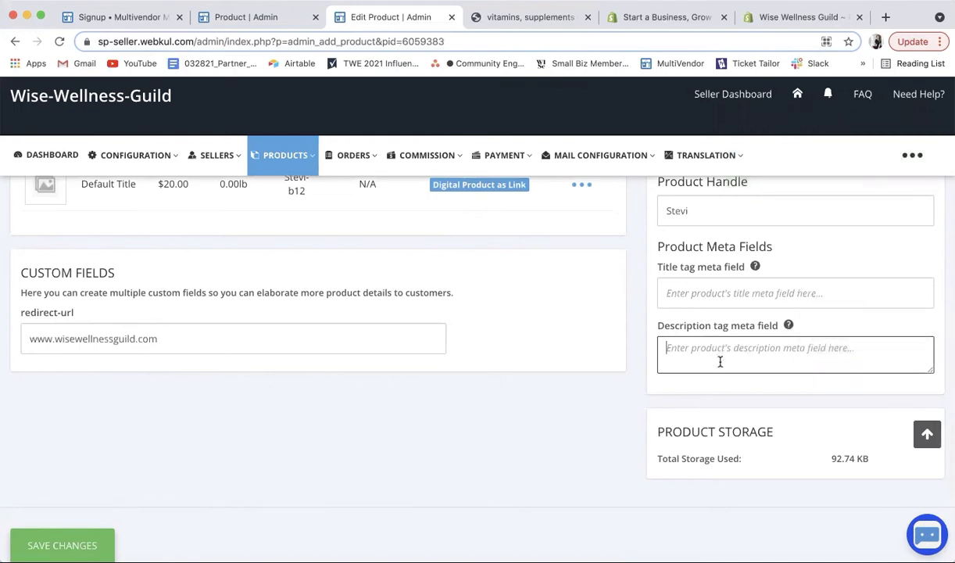
type("bst supplements in teh wor")
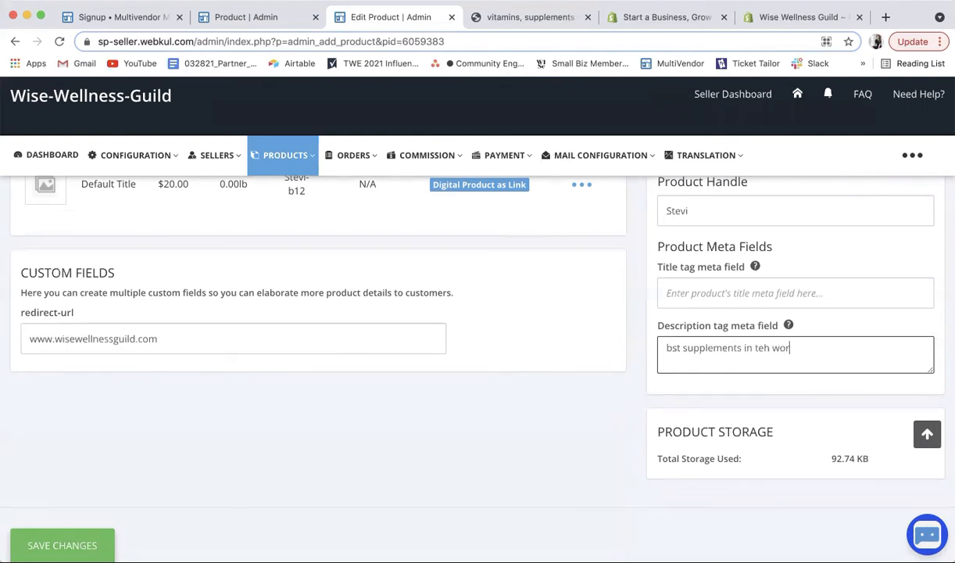
key("BackSpace")
key("BackSpace")
key("BackSpace")
key("BackSpace")
type("he w")
left_click(672, 347)
type("e")
Step: Set the title meta field to 'b12' and save the changes
left_click(679, 293)
type("b1")
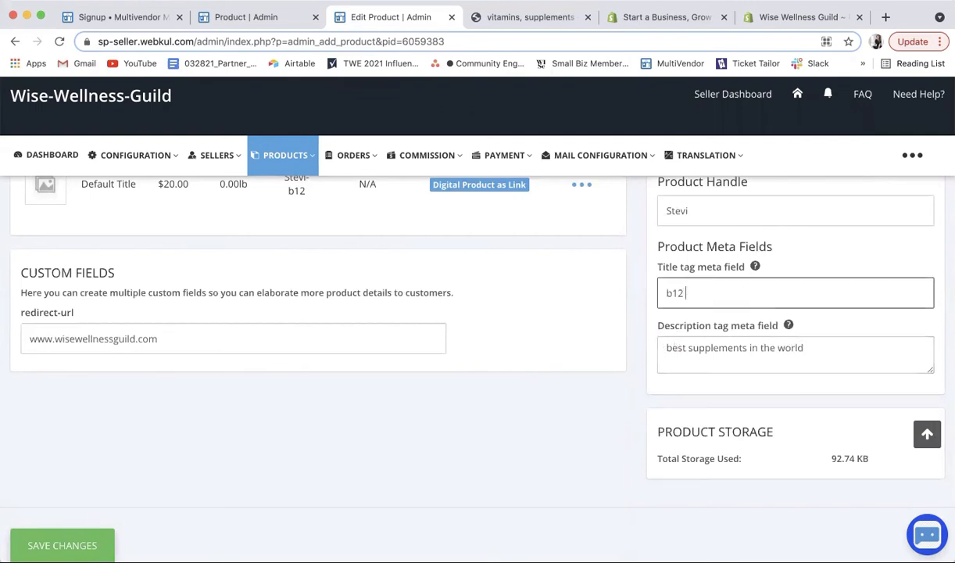
type("2")
scroll(415, 391, "down", 2)
left_click(110, 481)
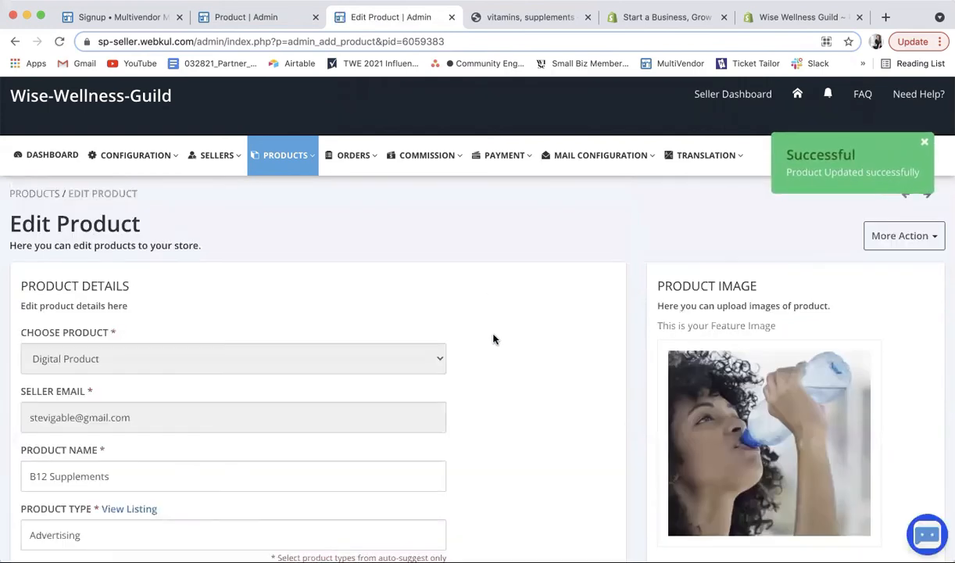
Step: Enable B12 Supplements in the Products Listing, then go to the storefront's Natural Vitamin B12 tab
mouse_move(289, 170)
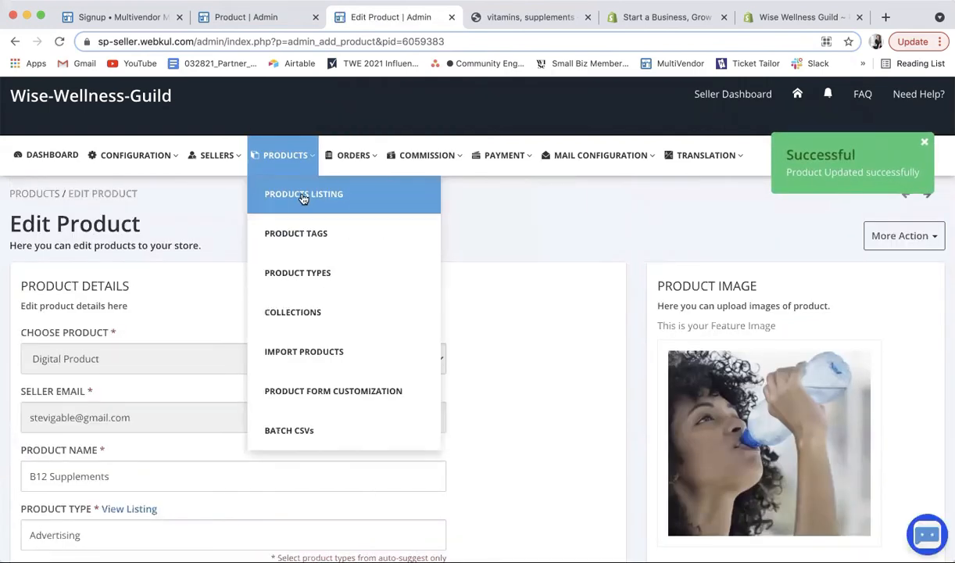
left_click(291, 192)
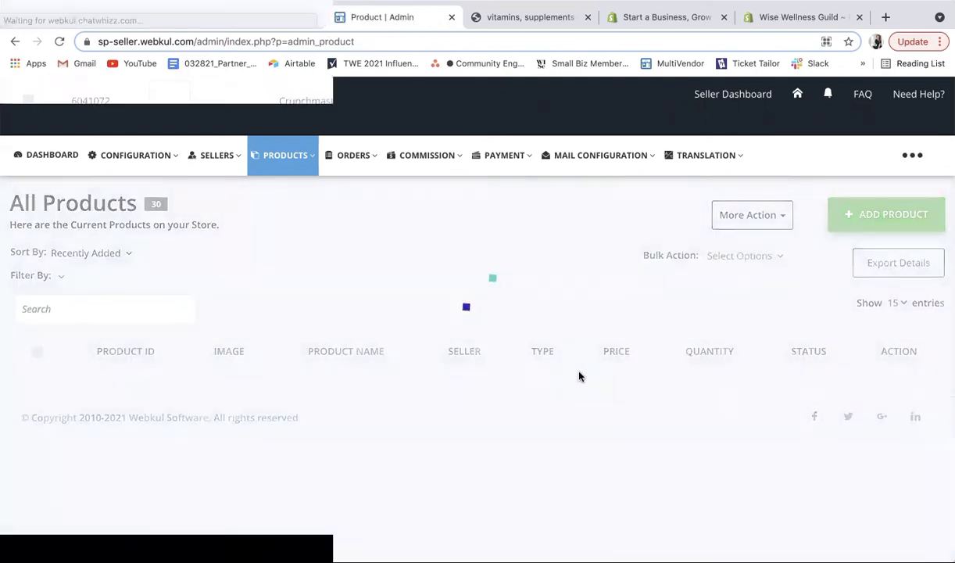
scroll(580, 377, "down", 3)
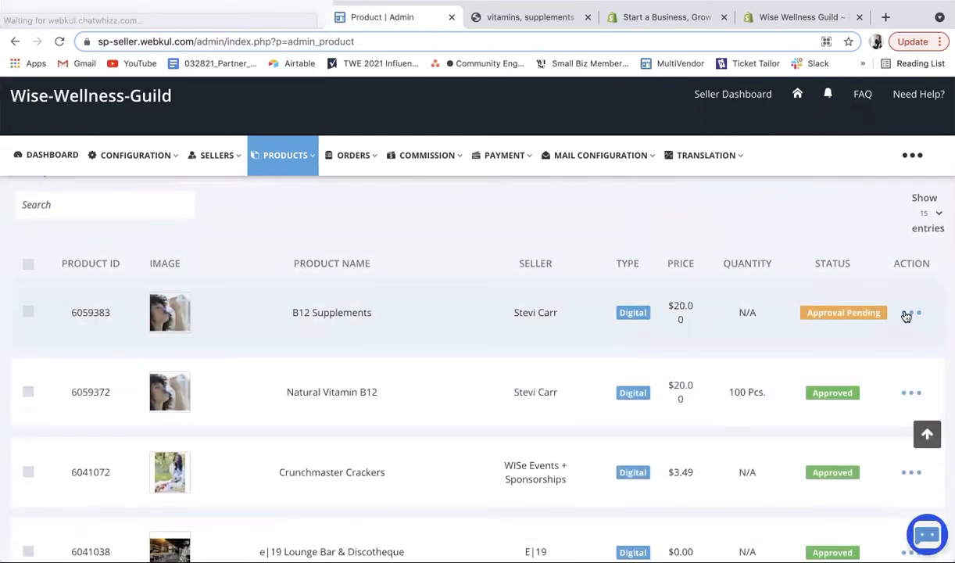
left_click(909, 312)
left_click(873, 360)
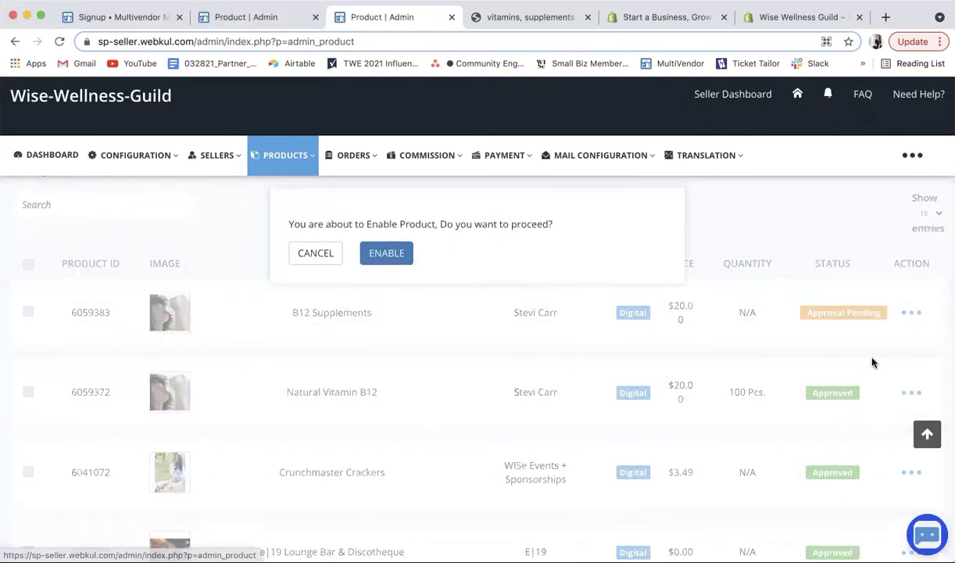
left_click(386, 254)
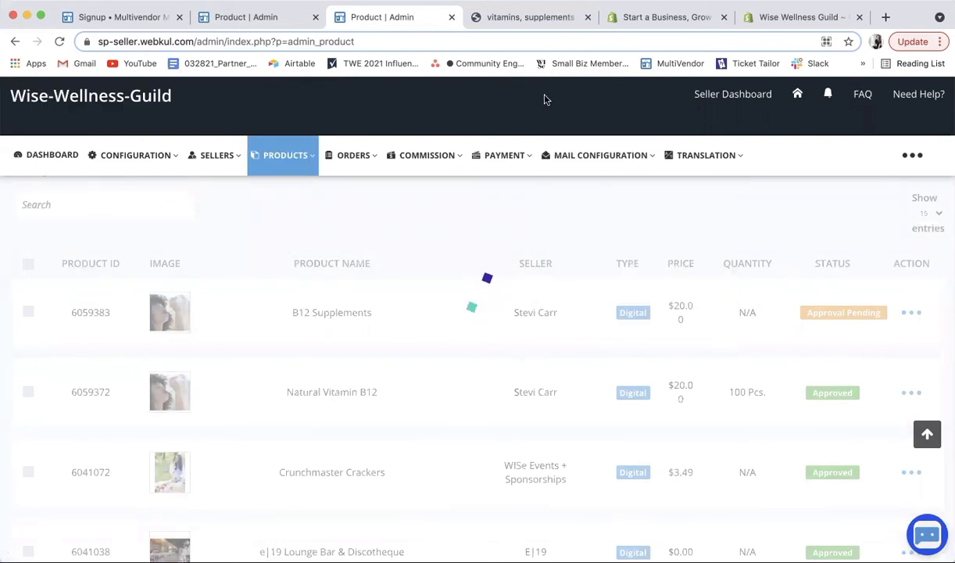
left_click(540, 14)
left_click(414, 39)
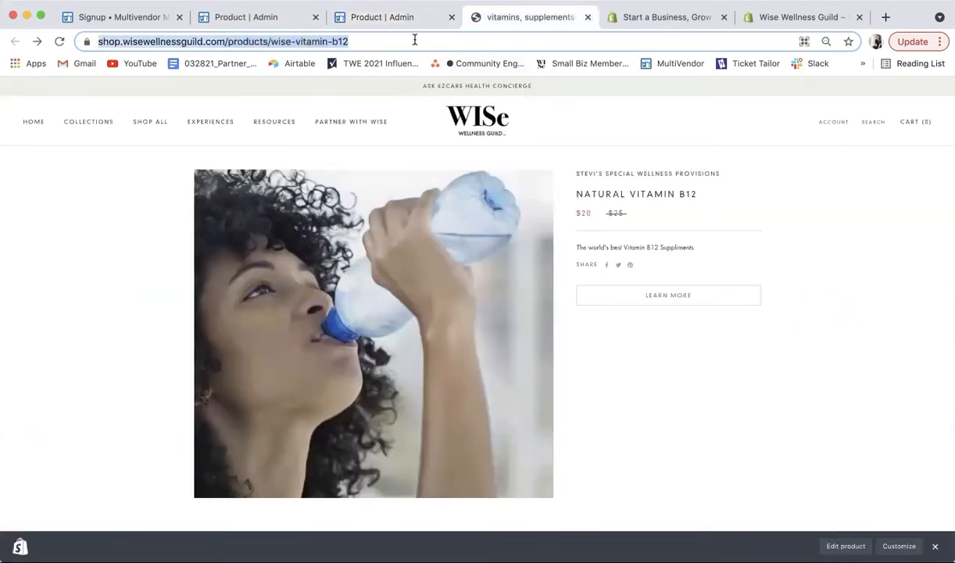
Step: Open the B12 Supplements product from the Shopify admin products list
left_click(700, 19)
left_click(786, 23)
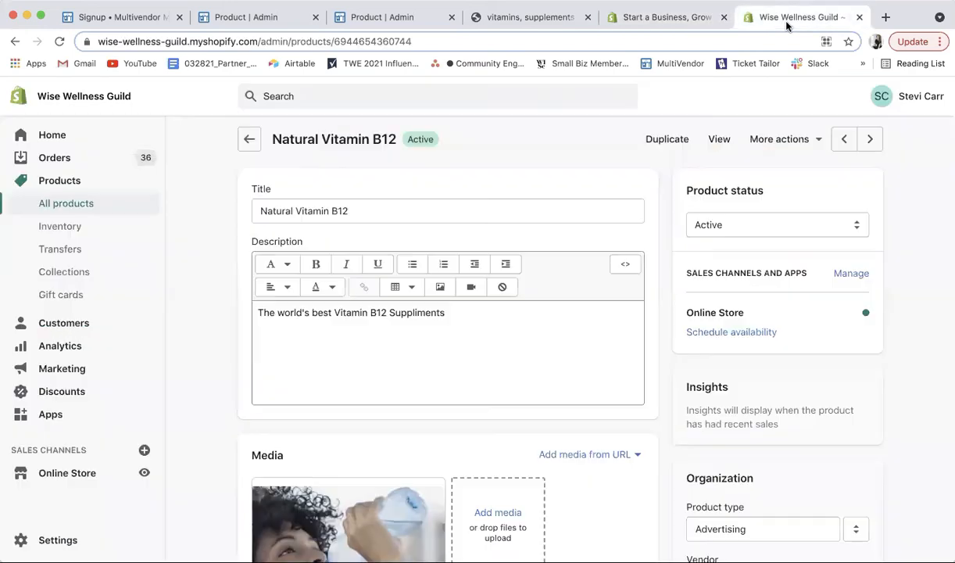
left_click(251, 139)
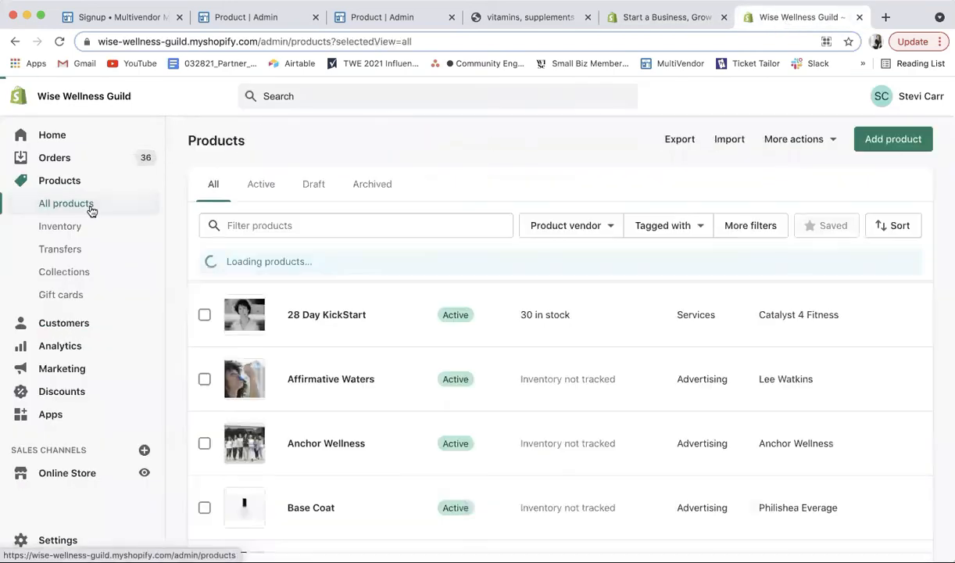
scroll(439, 401, "down", 5)
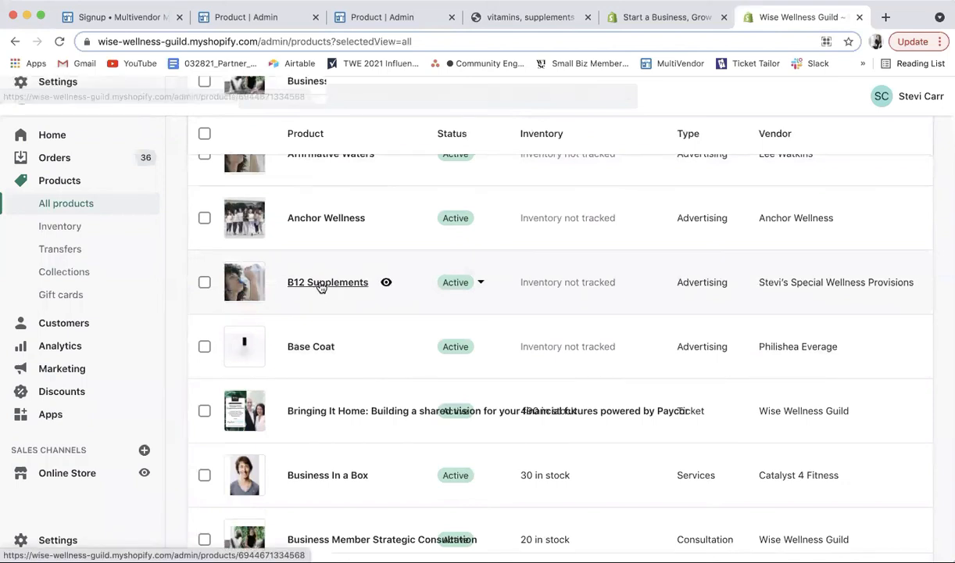
left_click(323, 284)
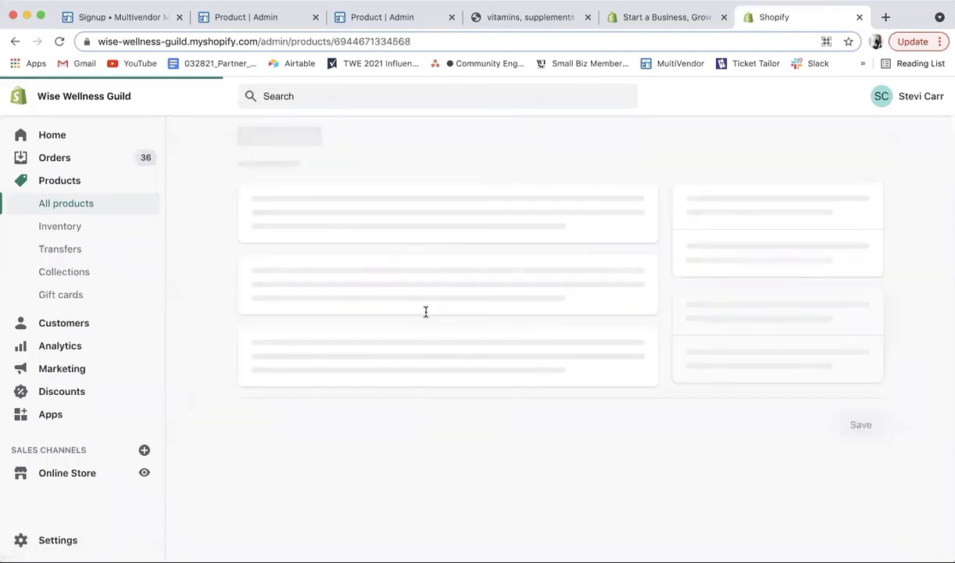
scroll(426, 314, "down", 5)
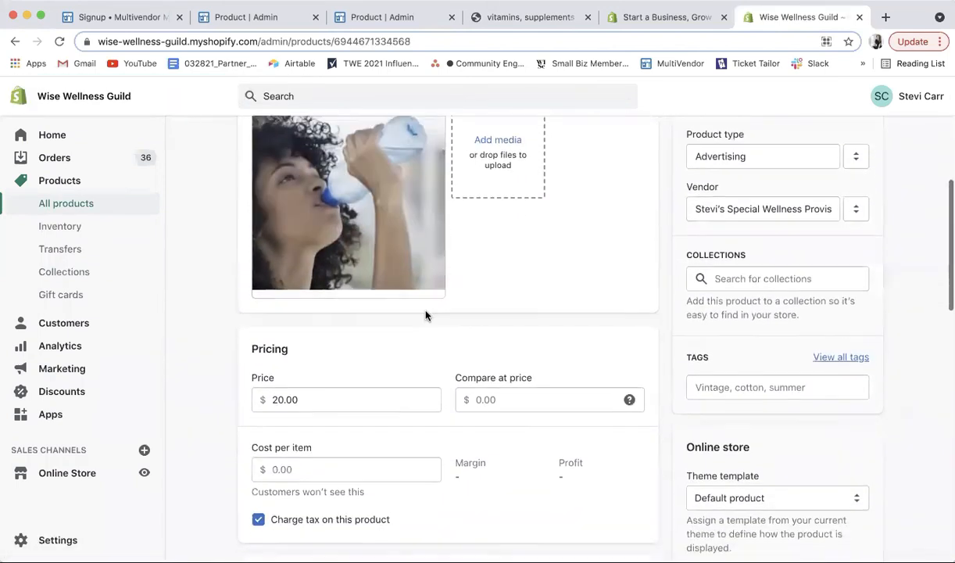
scroll(427, 315, "down", 5)
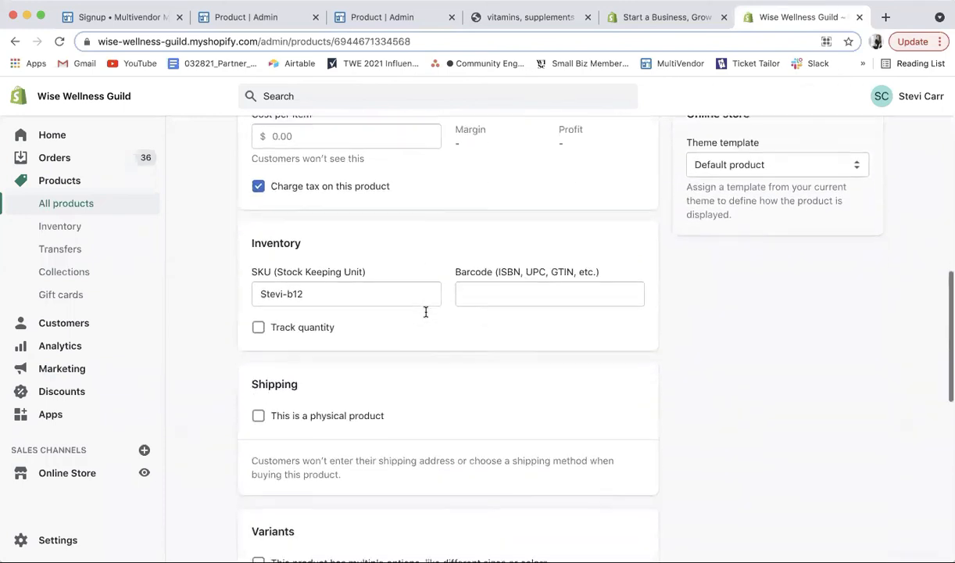
scroll(426, 312, "down", 8)
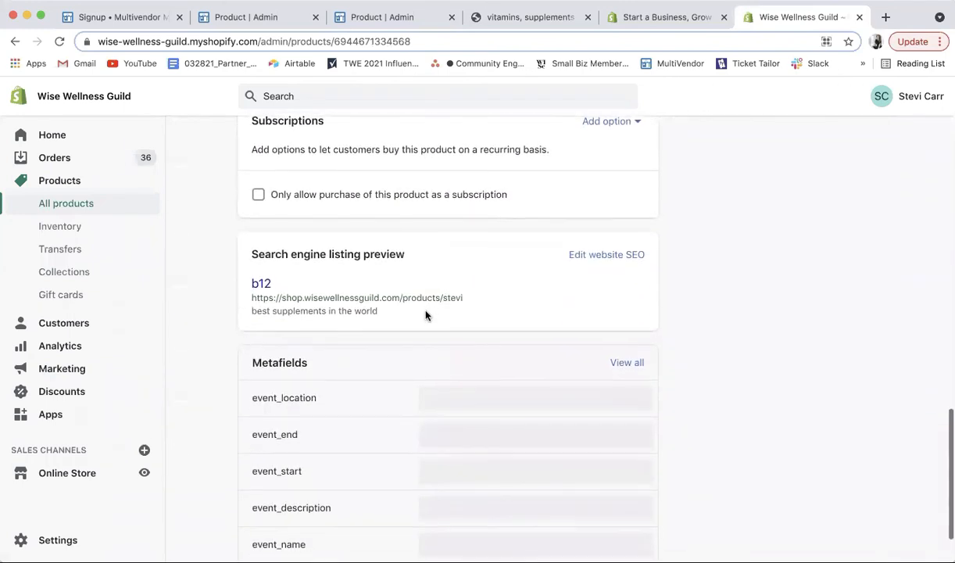
scroll(426, 313, "up", 15)
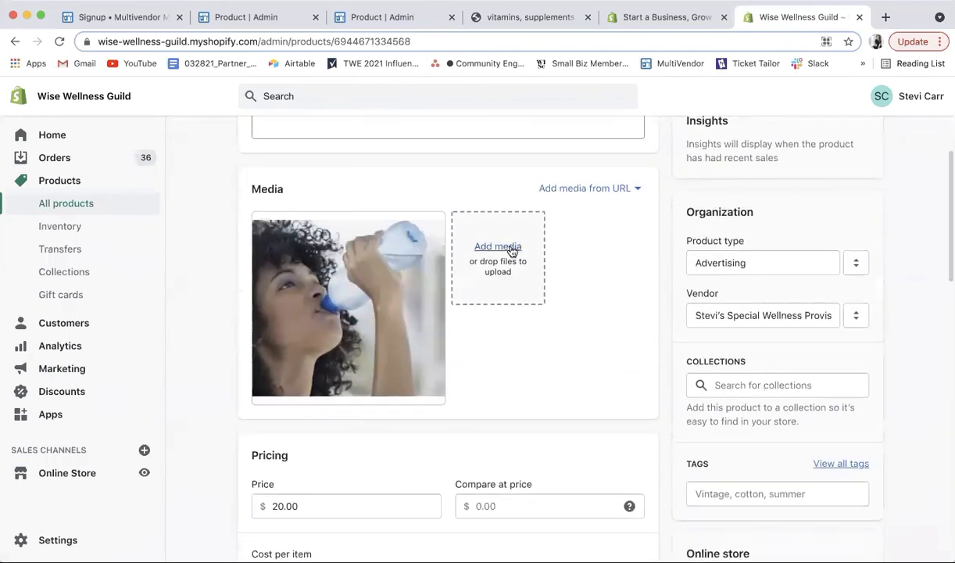
scroll(598, 325, "down", 5)
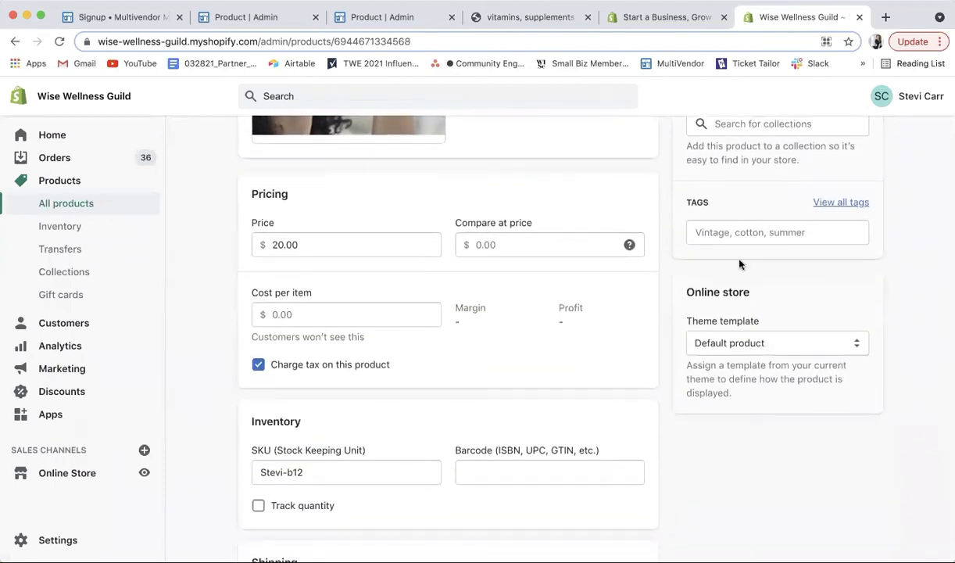
scroll(739, 303, "down", 3)
scroll(740, 301, "up", 6)
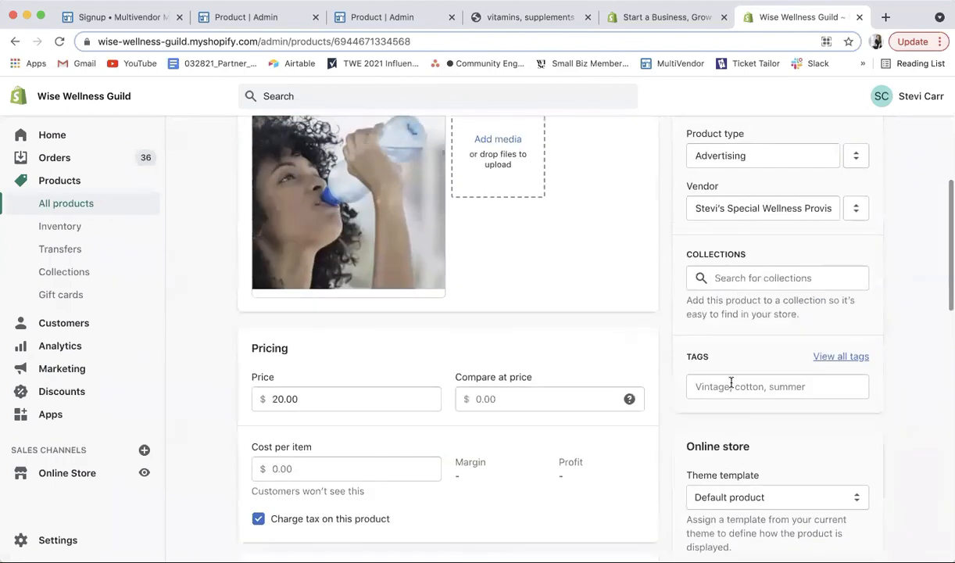
Step: Tag it Cincinnati, NKY, Ohio and No Checkout, save, and view it on the storefront
left_click(757, 280)
left_click(747, 383)
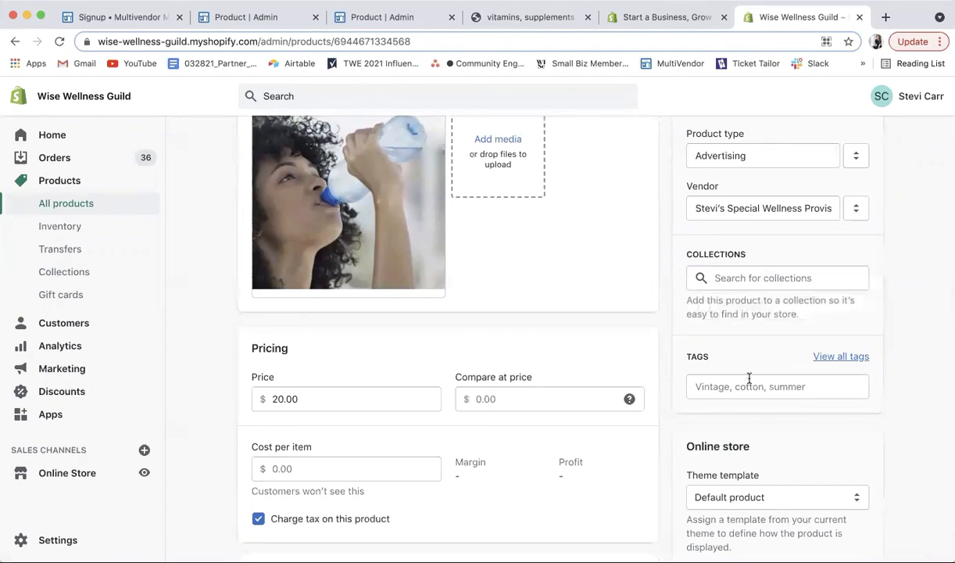
left_click(704, 277)
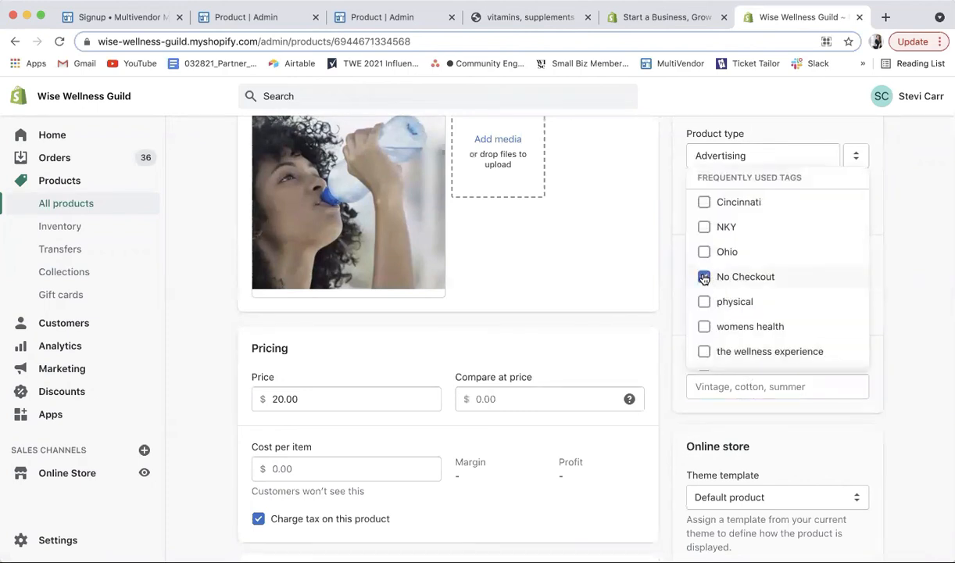
left_click(704, 252)
left_click(704, 227)
left_click(704, 202)
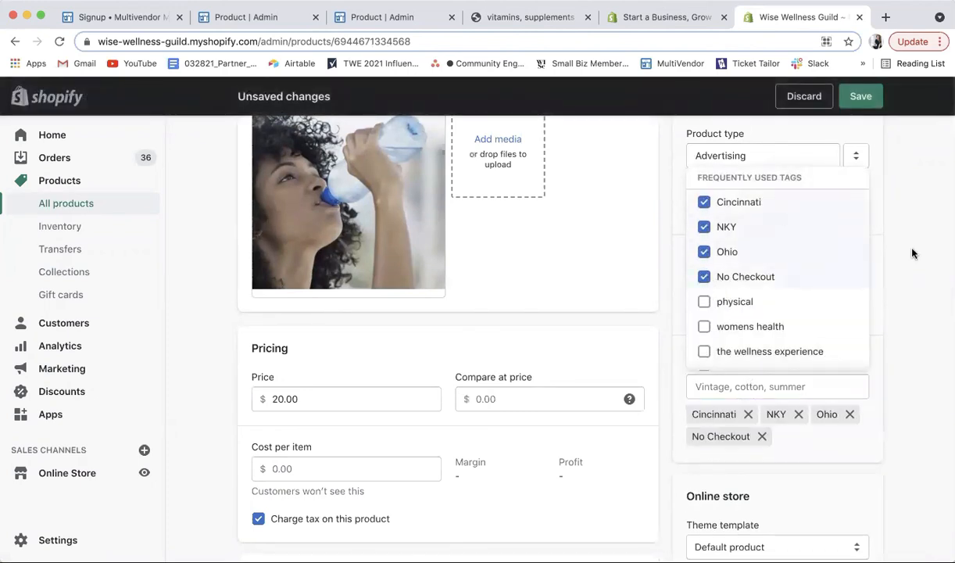
left_click(896, 251)
scroll(897, 252, "down", 2)
scroll(897, 252, "down", 10)
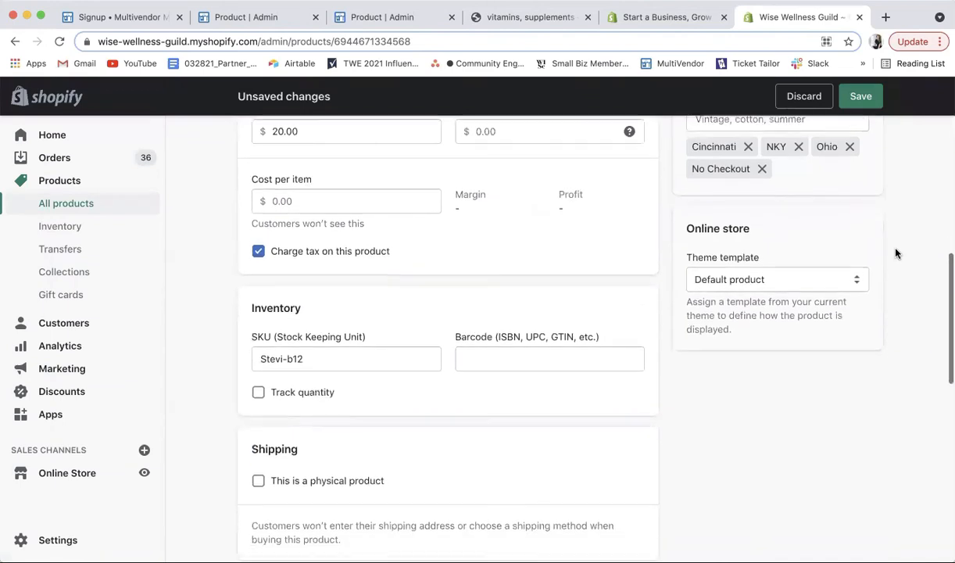
left_click(851, 100)
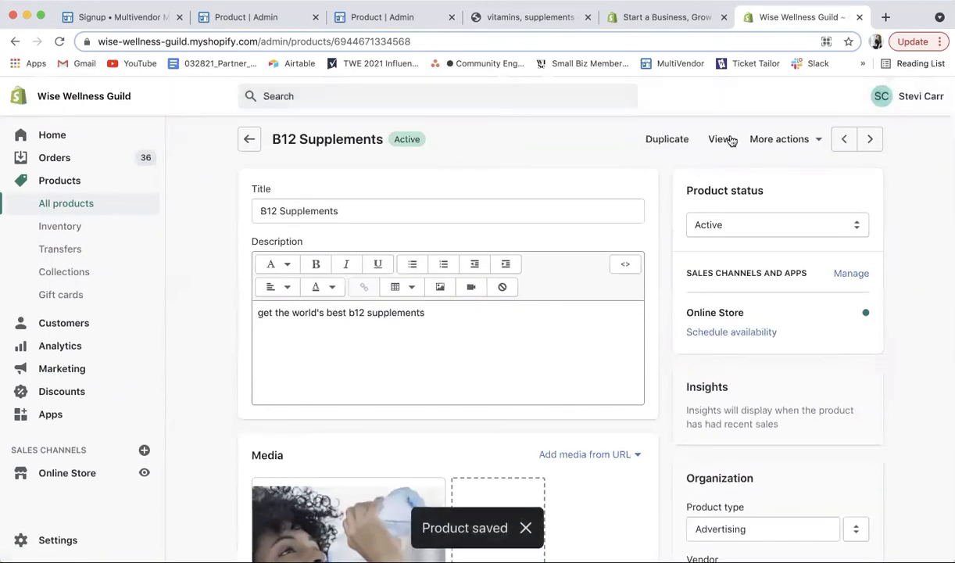
left_click(720, 139)
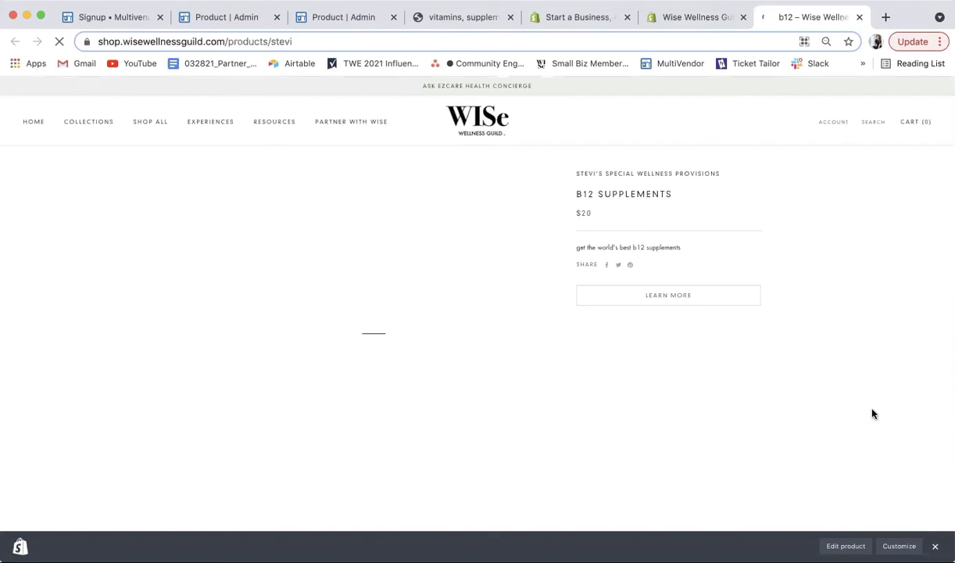
scroll(869, 419, "down", 10)
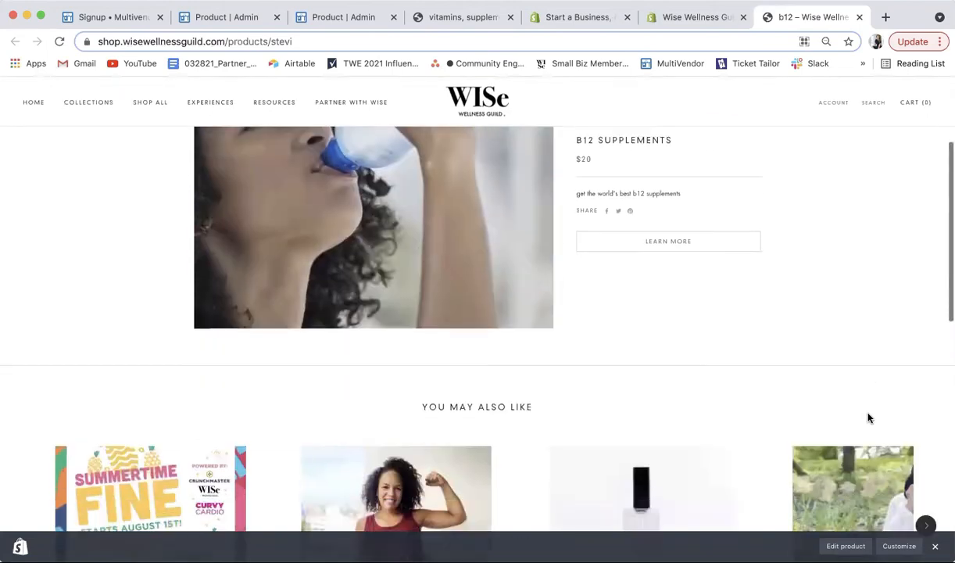
scroll(868, 418, "down", 5)
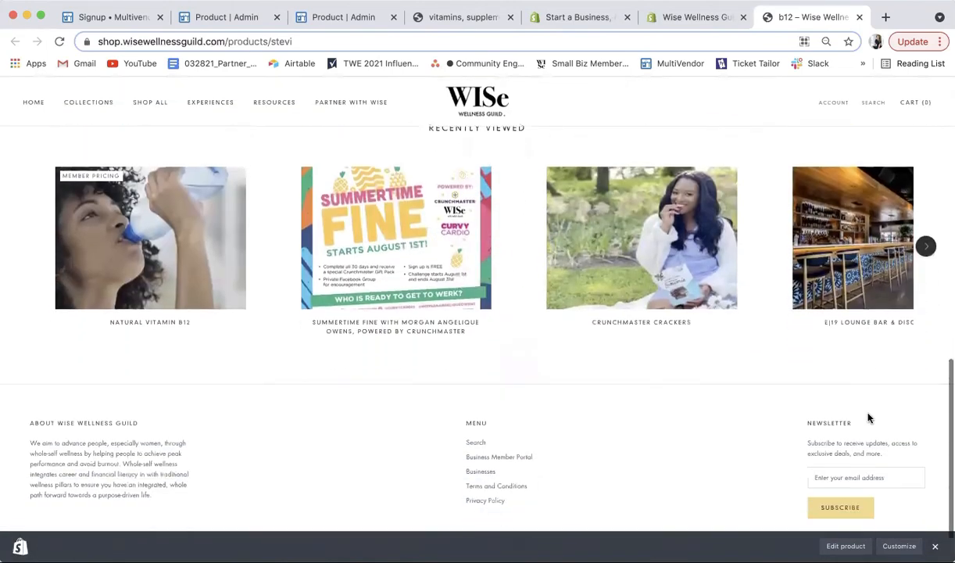
scroll(868, 415, "up", 6)
scroll(867, 415, "up", 8)
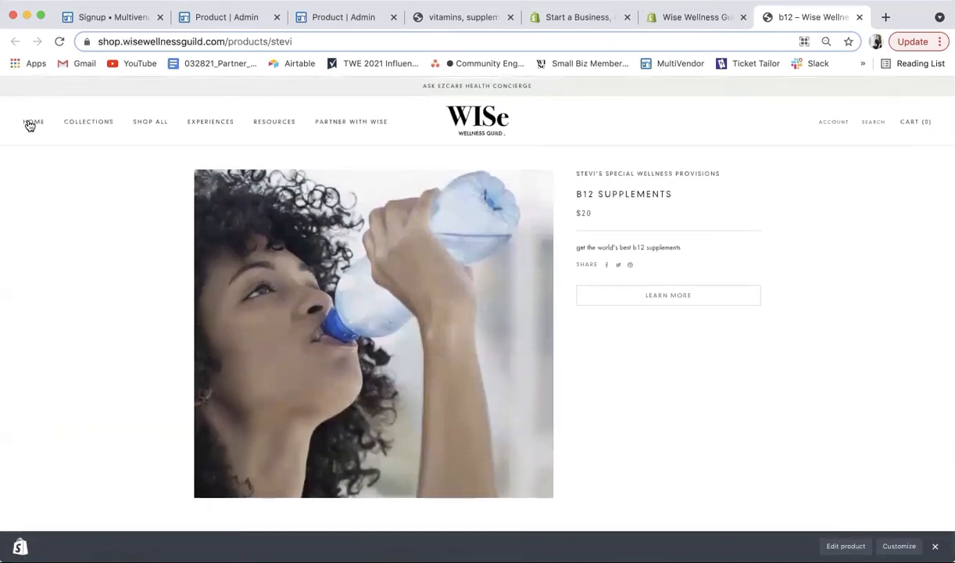
Step: Go to the WISe Wellness Guild homepage via HOME and scroll through its sections
left_click(34, 125)
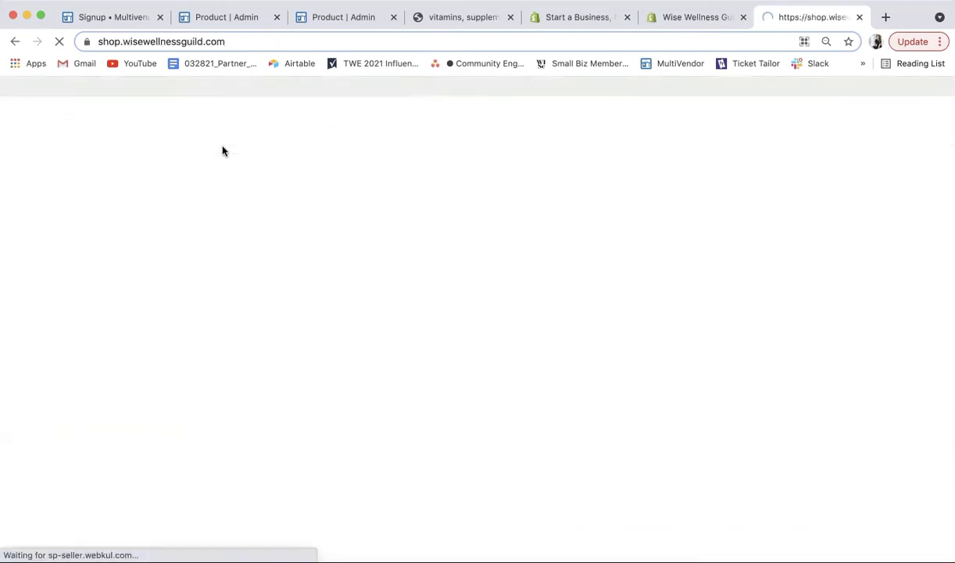
scroll(625, 324, "down", 3)
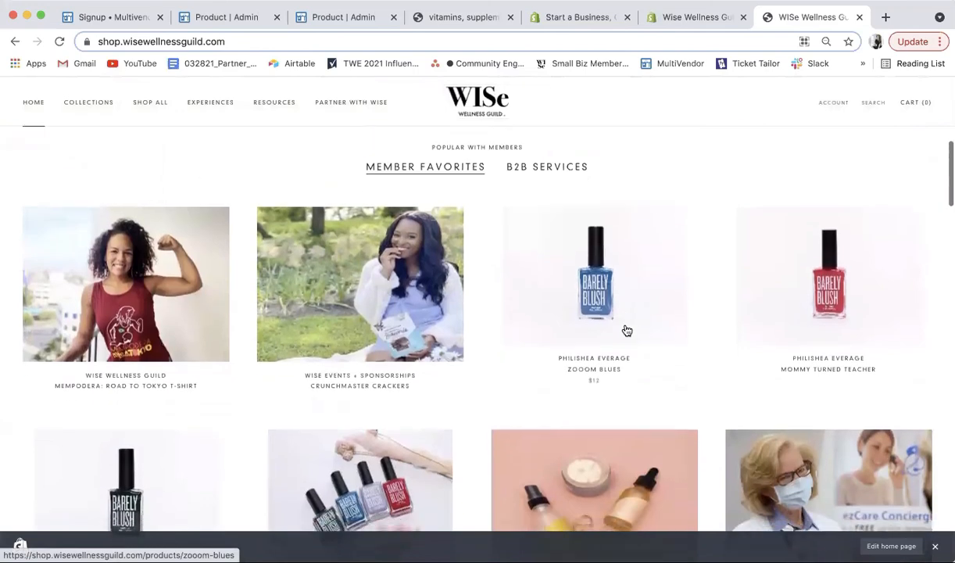
scroll(627, 331, "down", 2)
scroll(627, 331, "down", 6)
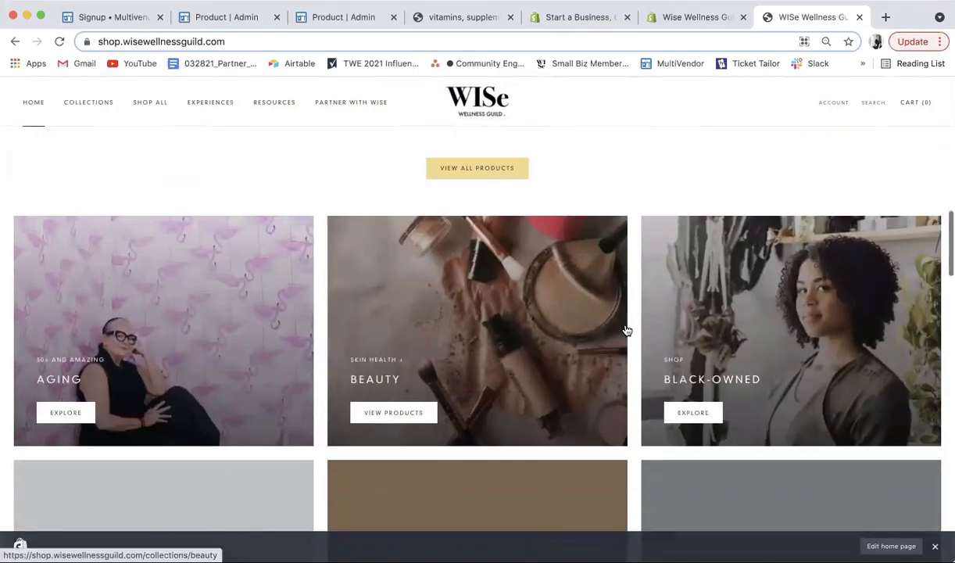
scroll(627, 331, "down", 1)
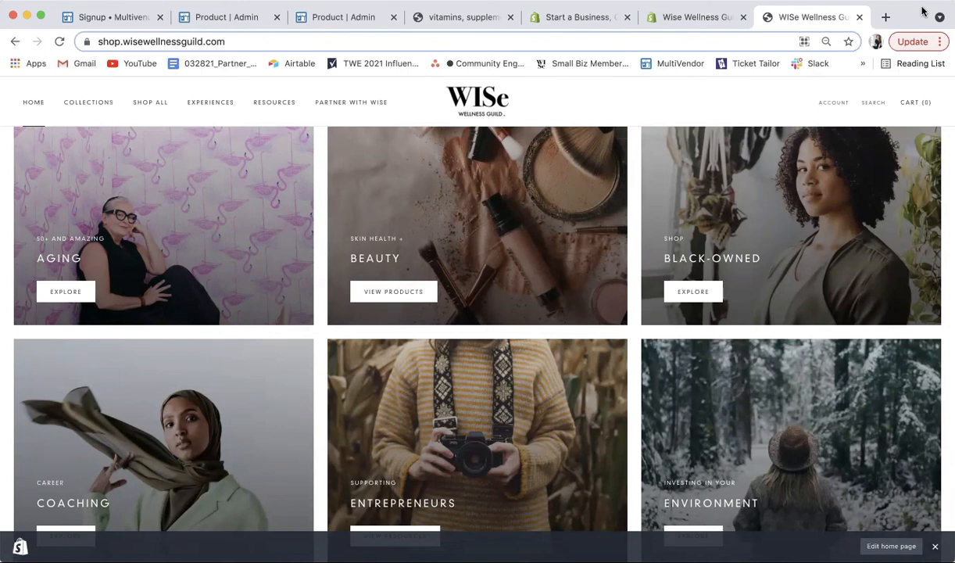
scroll(621, 322, "down", 2)
scroll(619, 320, "up", 5)
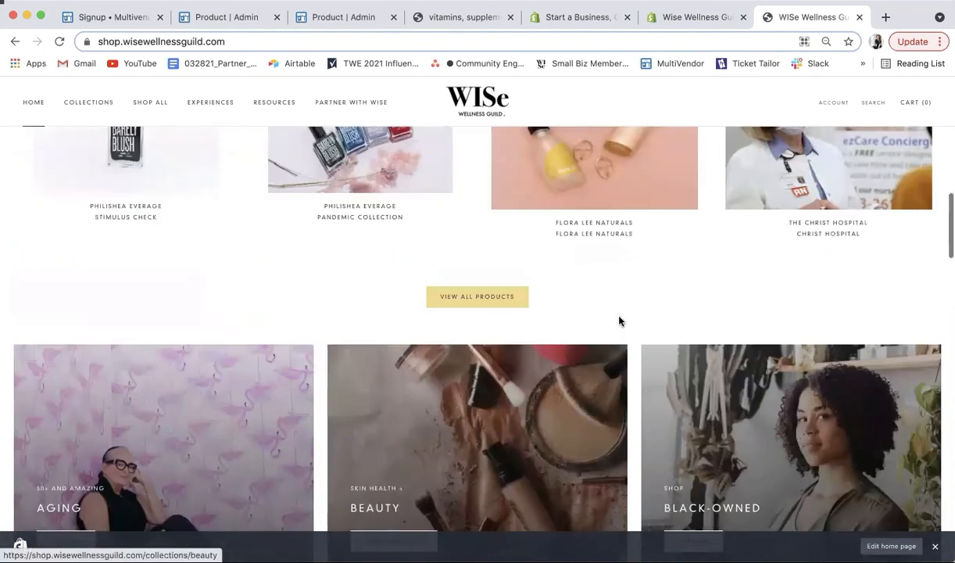
scroll(619, 320, "up", 6)
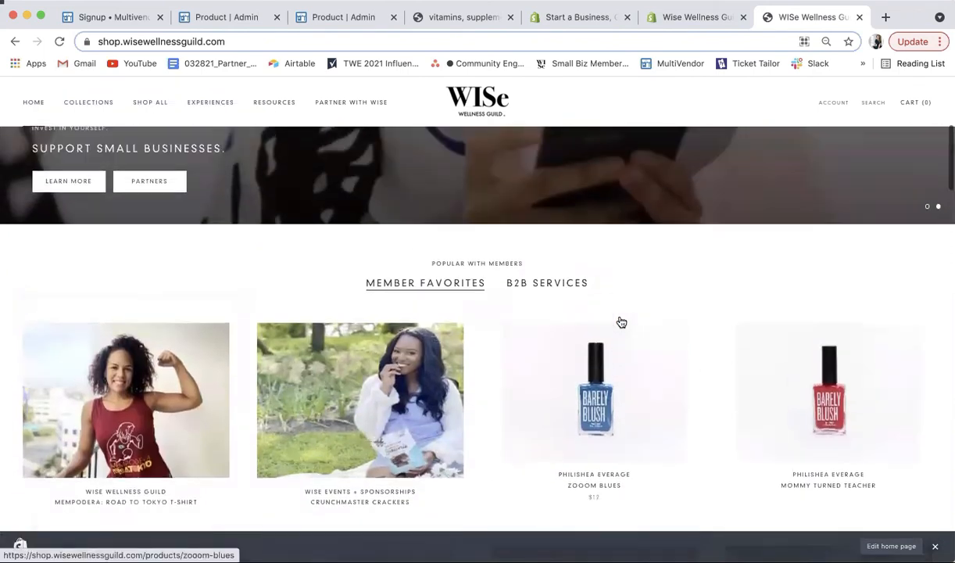
scroll(622, 322, "down", 2)
scroll(621, 322, "down", 6)
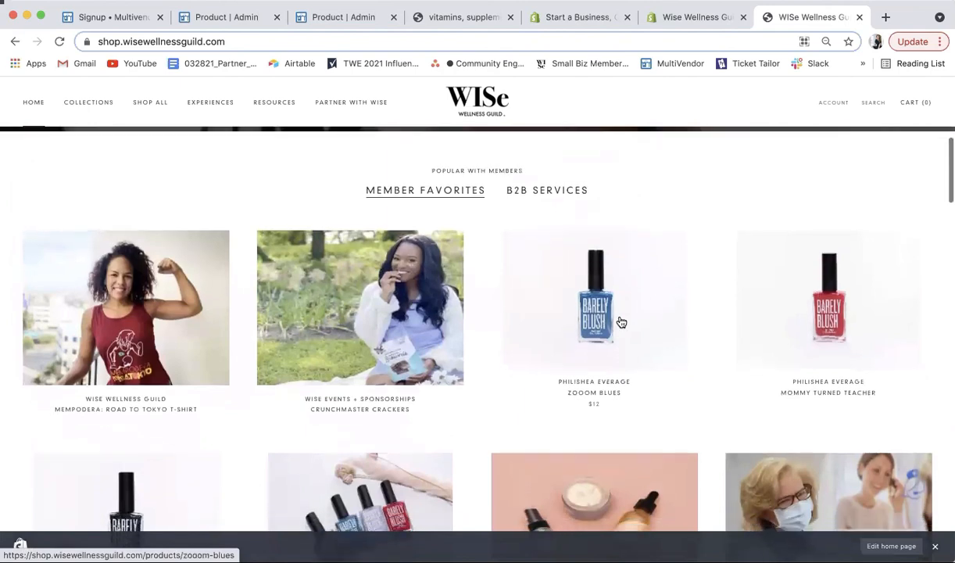
scroll(619, 321, "down", 10)
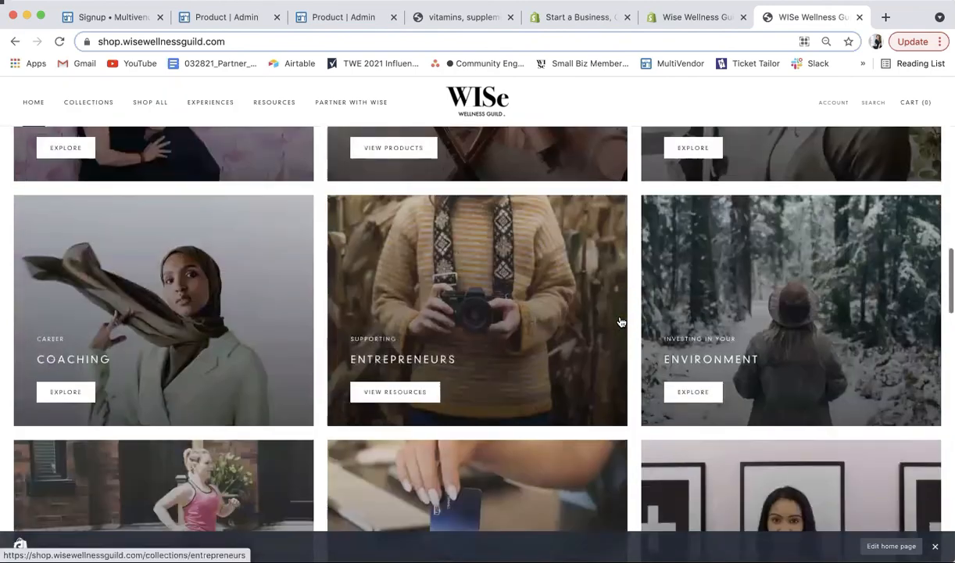
scroll(621, 323, "down", 9)
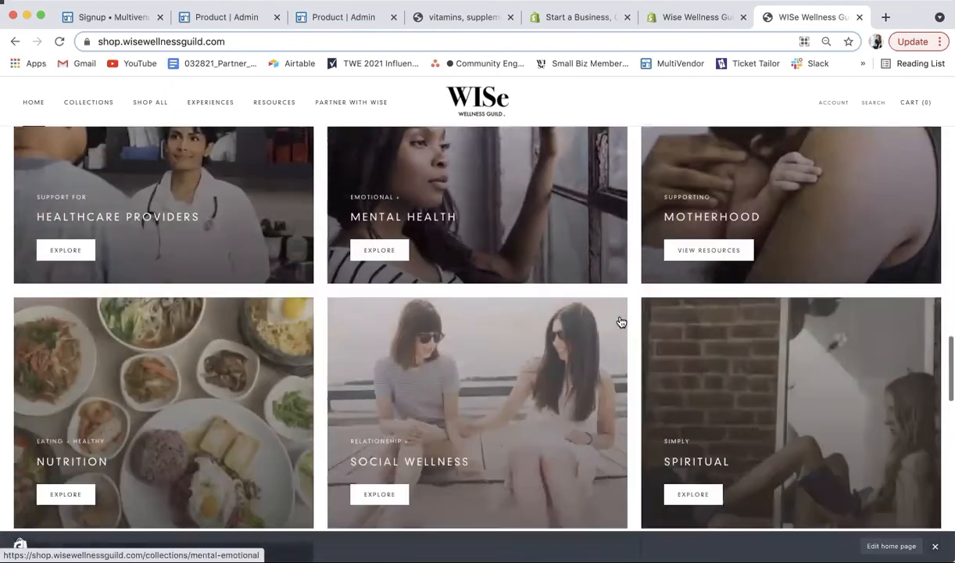
scroll(620, 321, "down", 3)
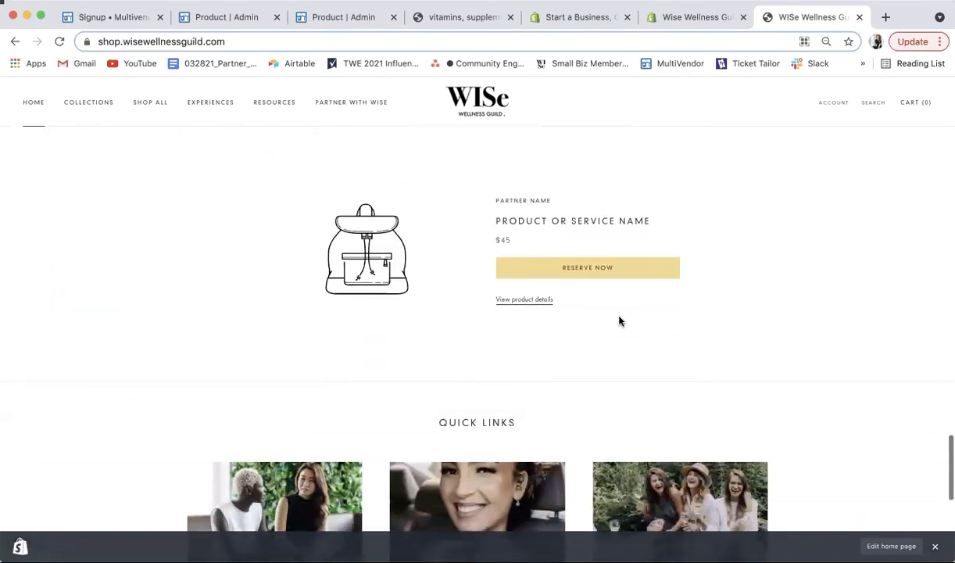
scroll(619, 320, "up", 20)
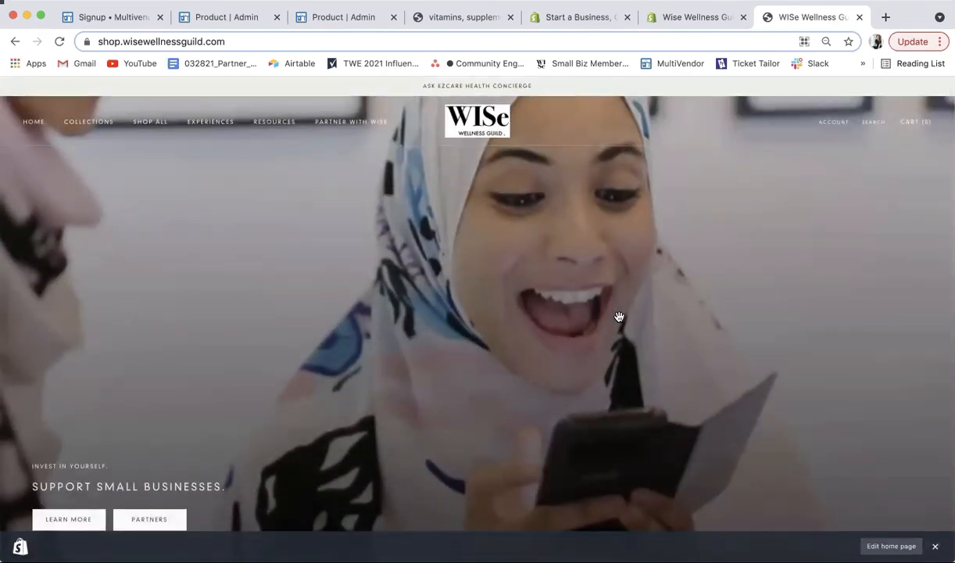